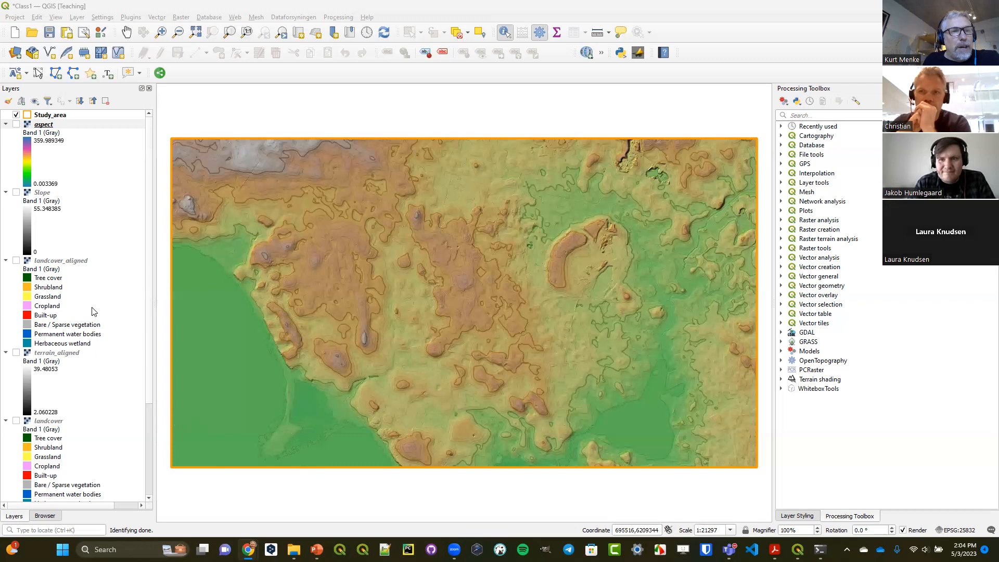
Keep the Colored terrain layer marked as representing an elevation surface and set its profile chart style to Line
scroll(67, 267, down, 5)
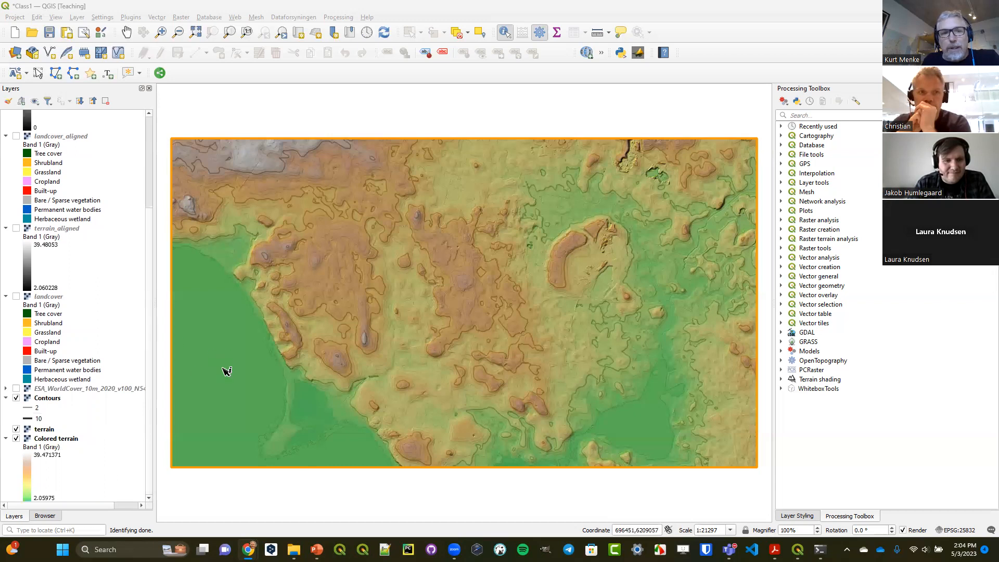
click(43, 440)
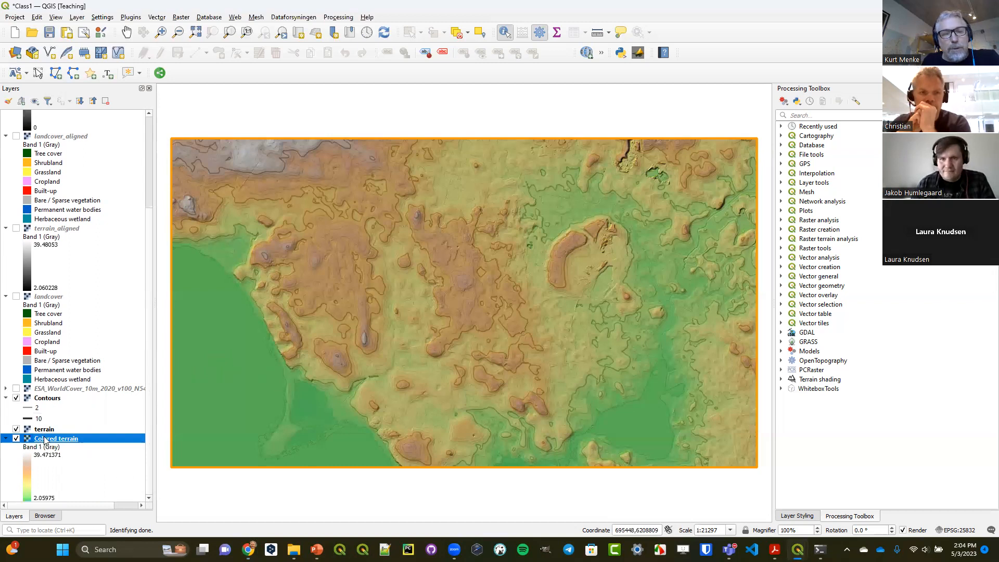
double_click(45, 440)
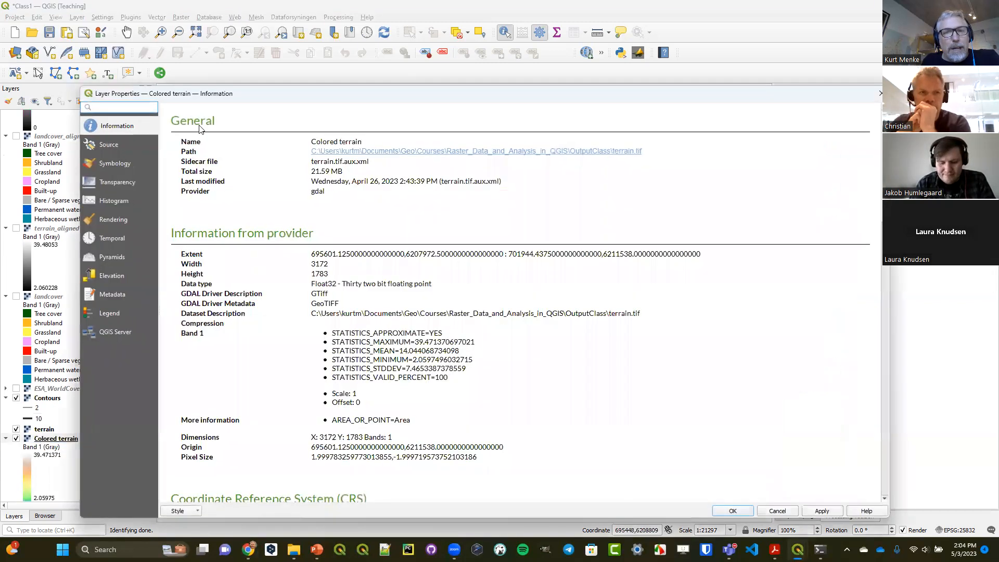
drag(243, 94, 229, 13)
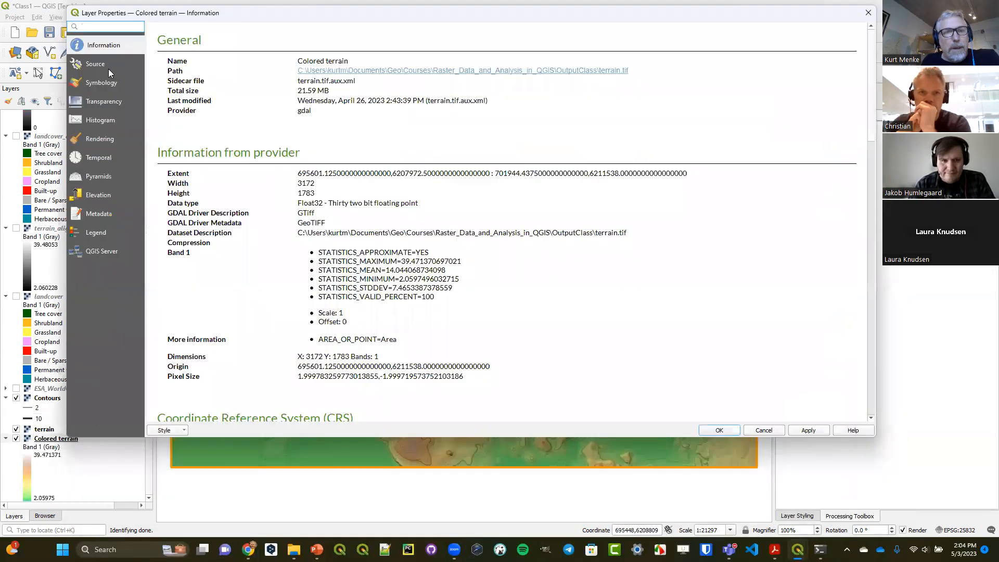
click(95, 195)
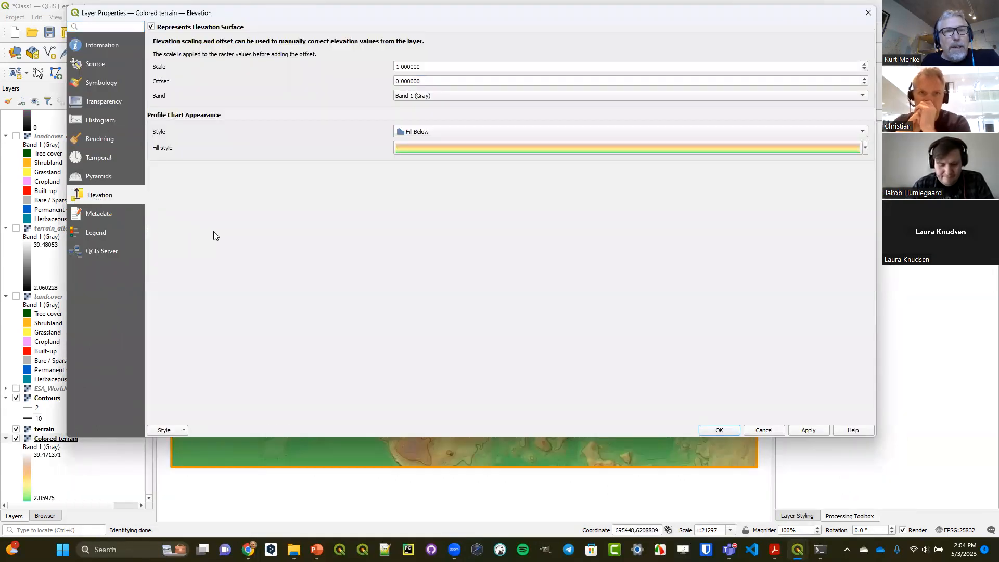
click(158, 28)
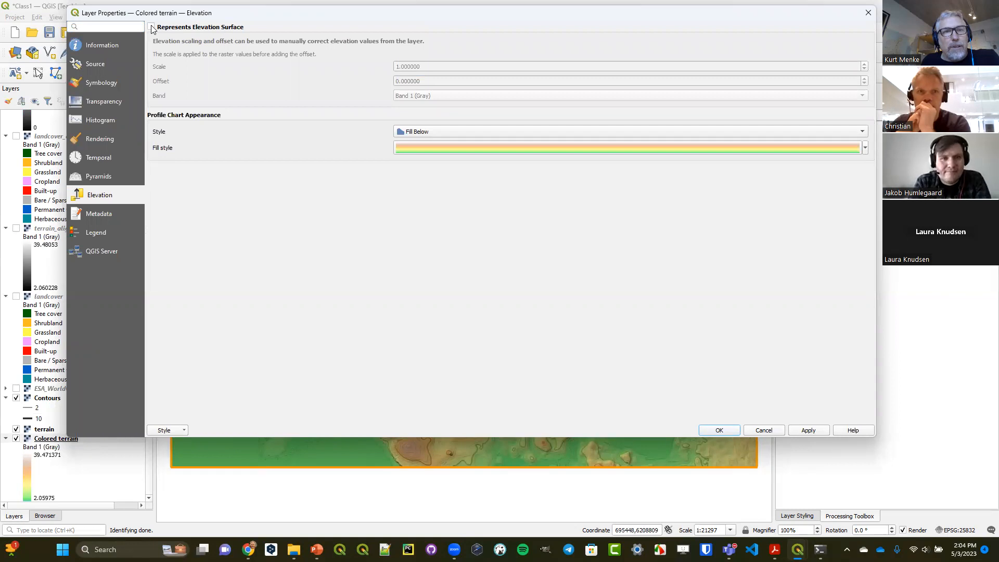
click(152, 29)
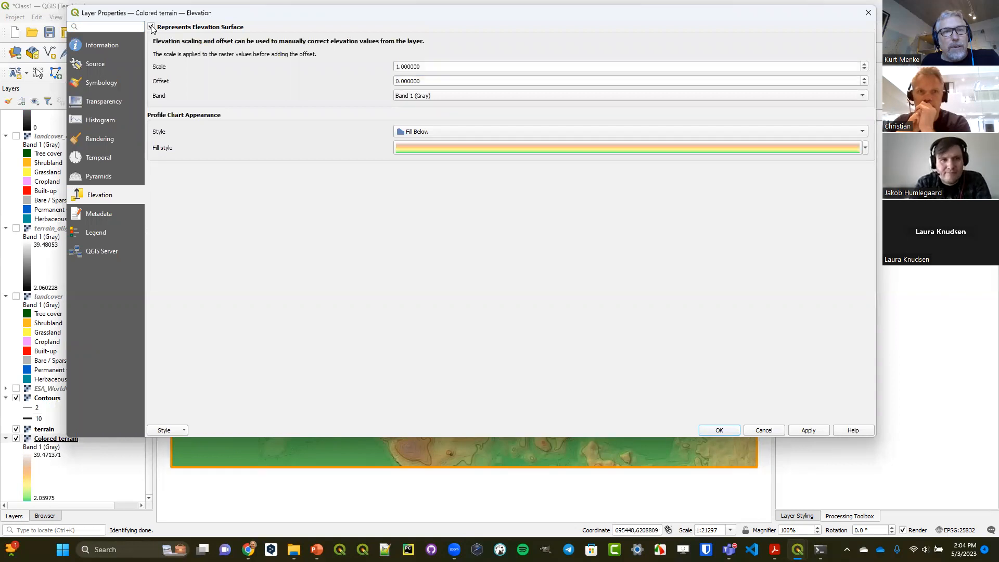
click(409, 134)
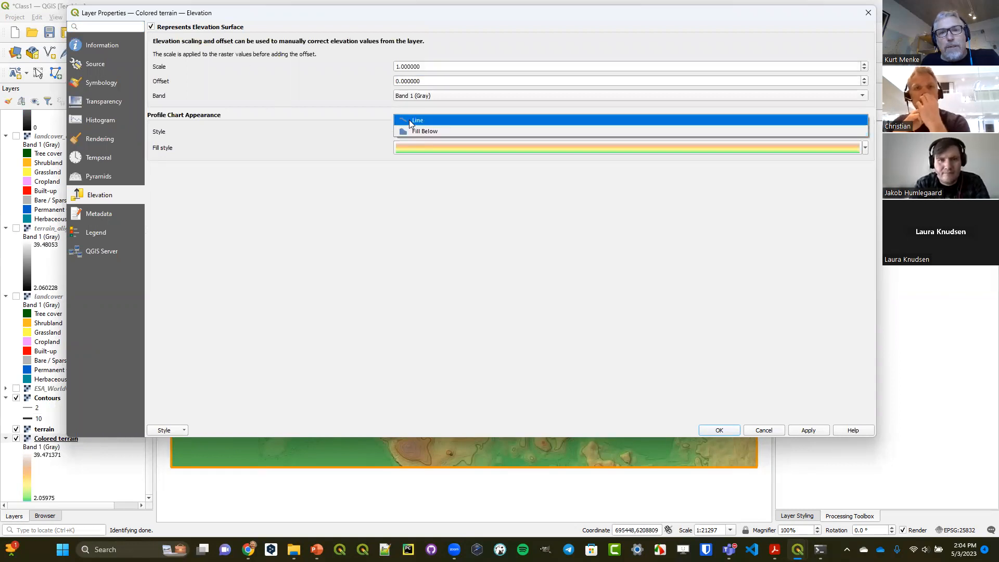
click(409, 121)
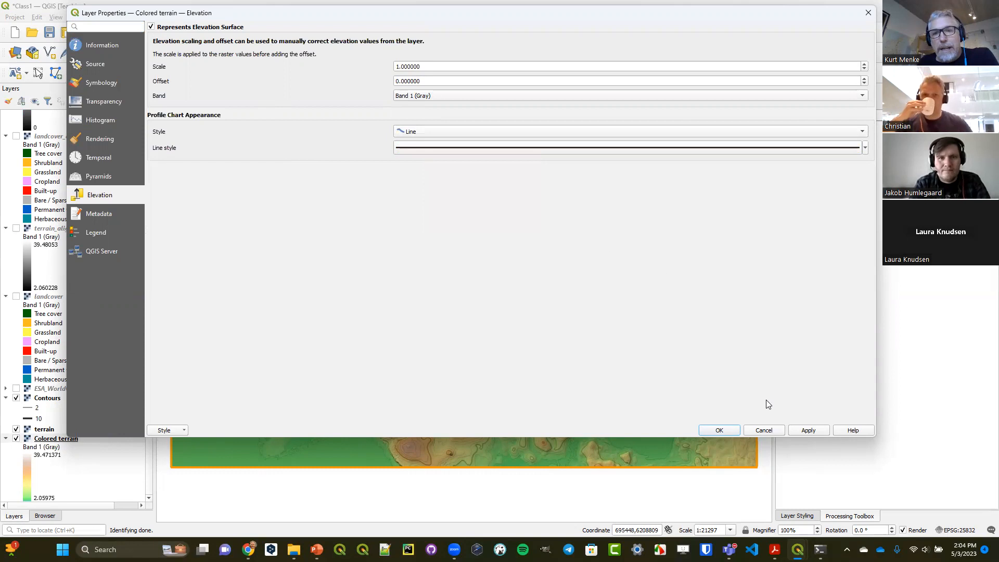
click(727, 432)
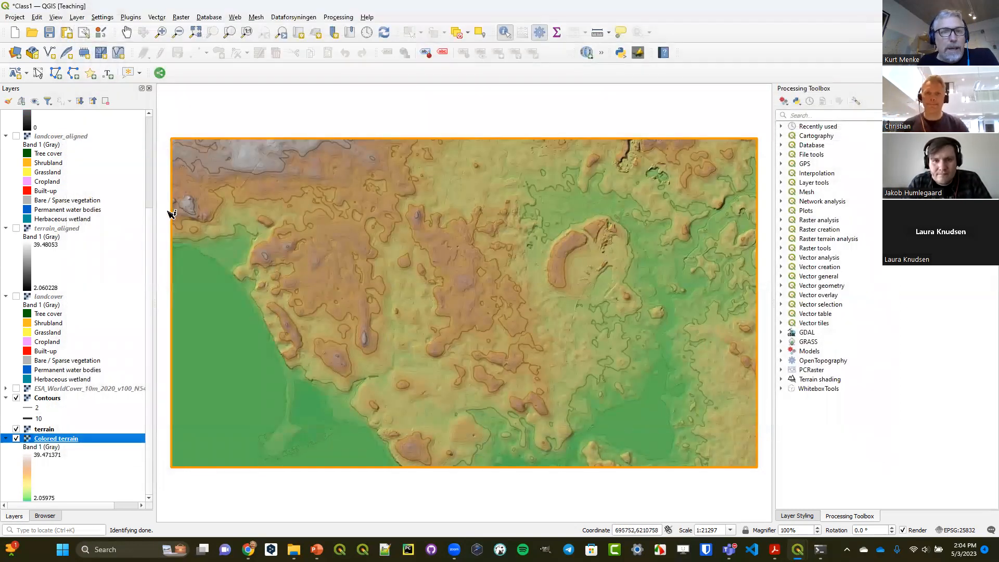
Open an elevation profile and capture a profile line about 1,000 m long running southeast across the peak northwest of the curved ridge
click(60, 19)
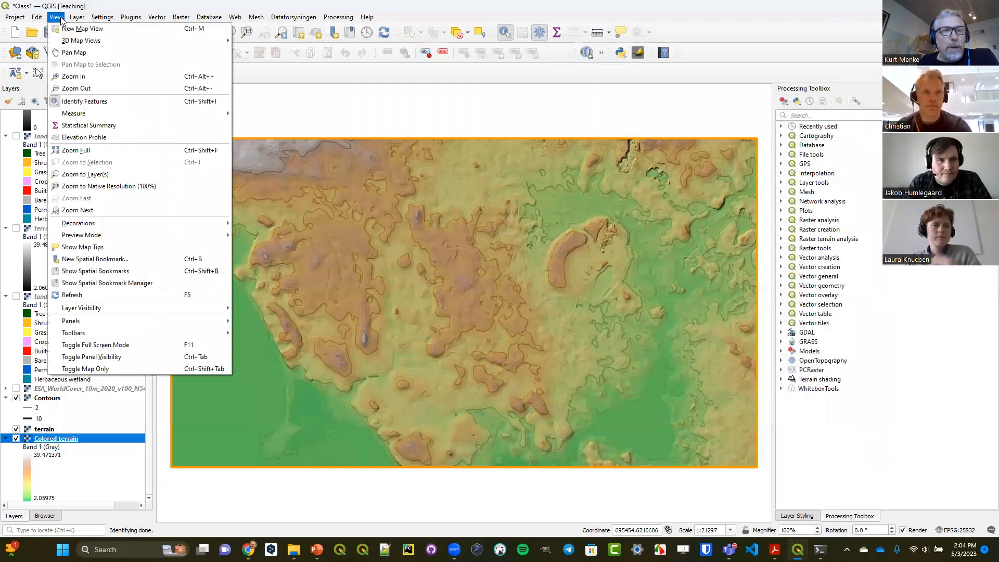
click(77, 138)
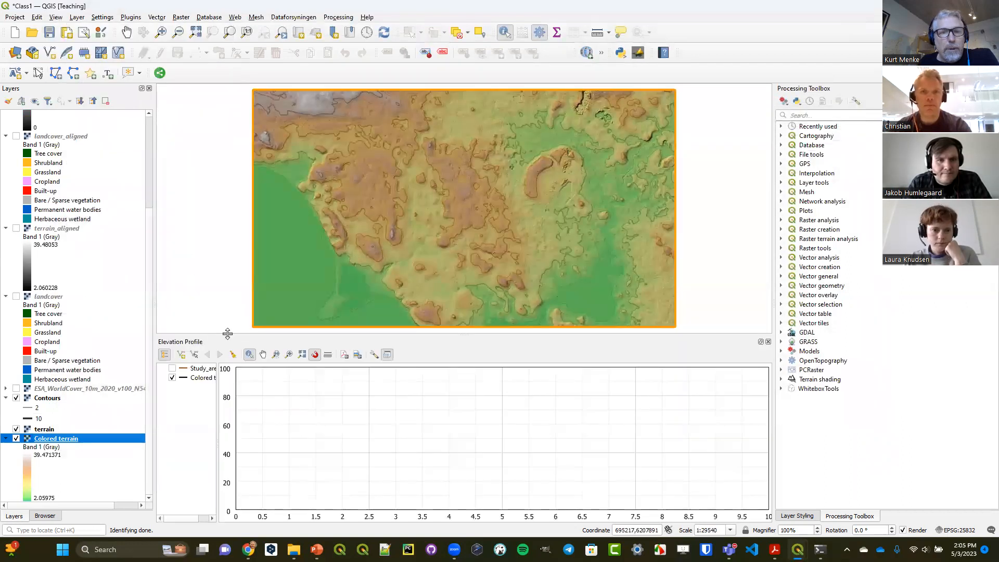
click(161, 32)
drag(422, 129, 626, 222)
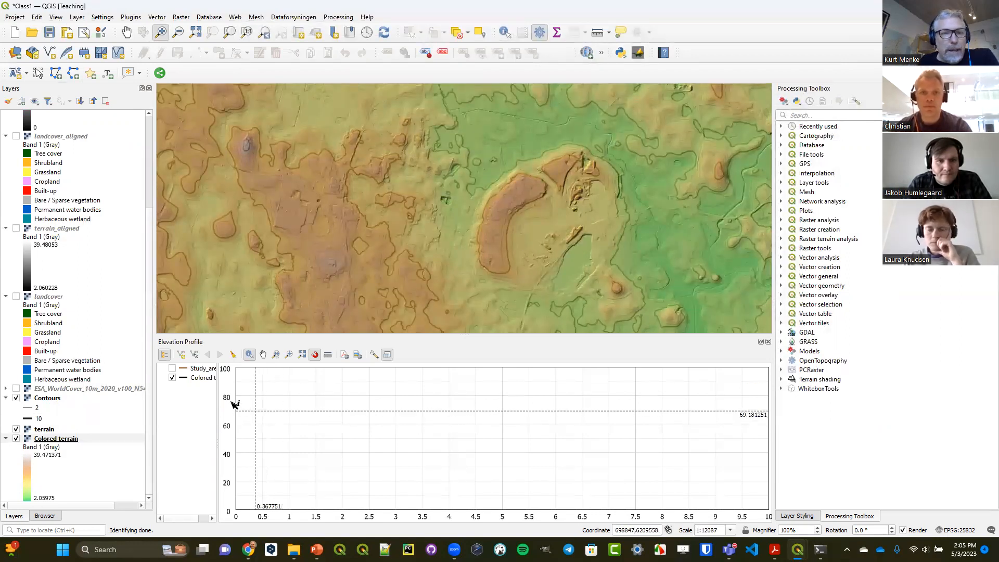
click(181, 356)
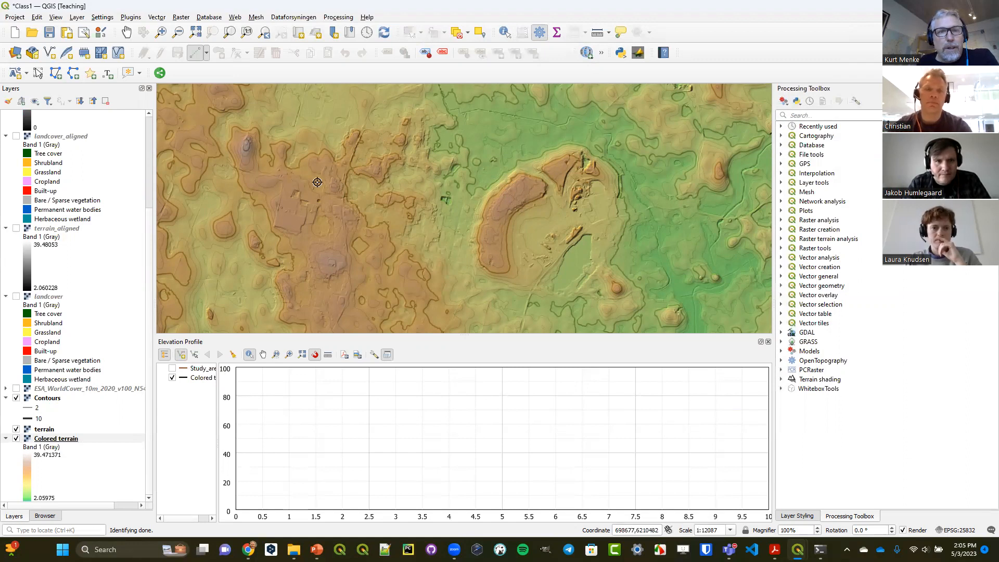
right_click(339, 197)
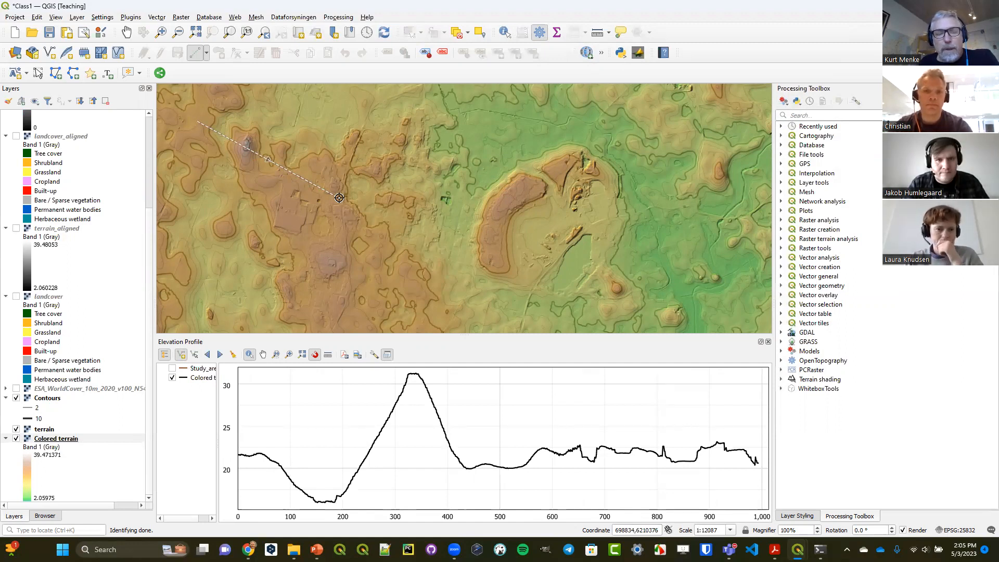
Widen the profile's layer list and set the Colored terrain profile chart style to Fill Below
drag(218, 383, 255, 383)
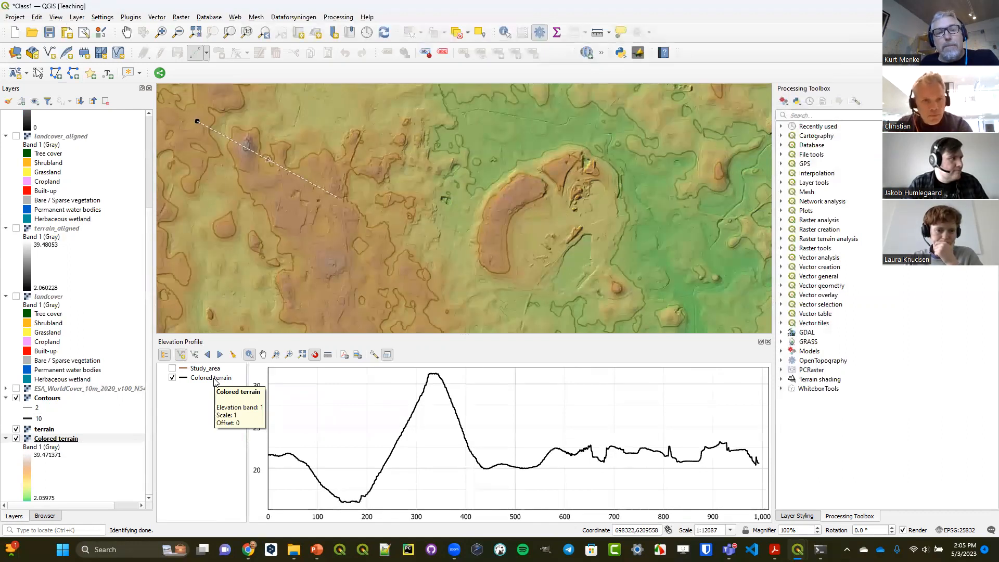
double_click(214, 382)
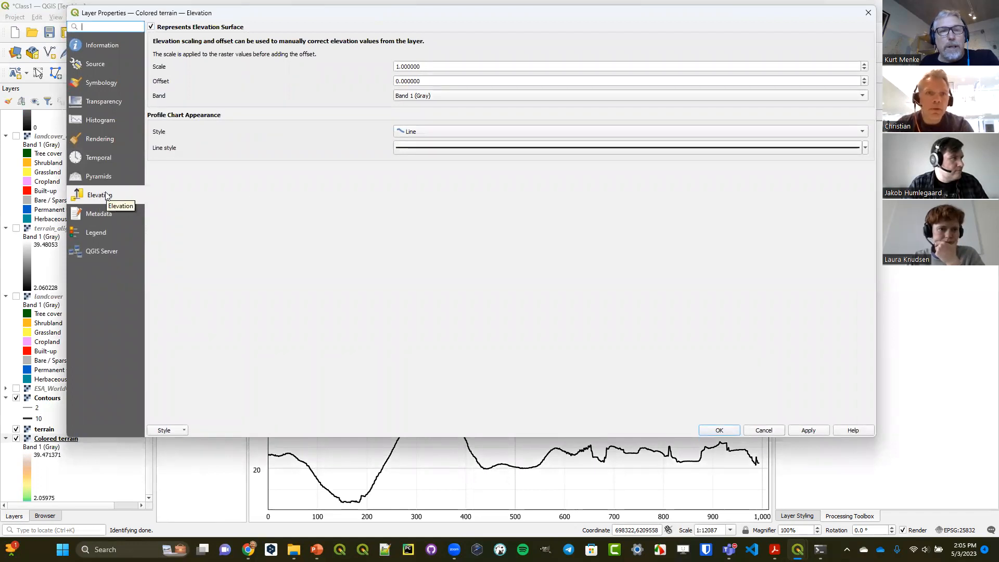
click(414, 134)
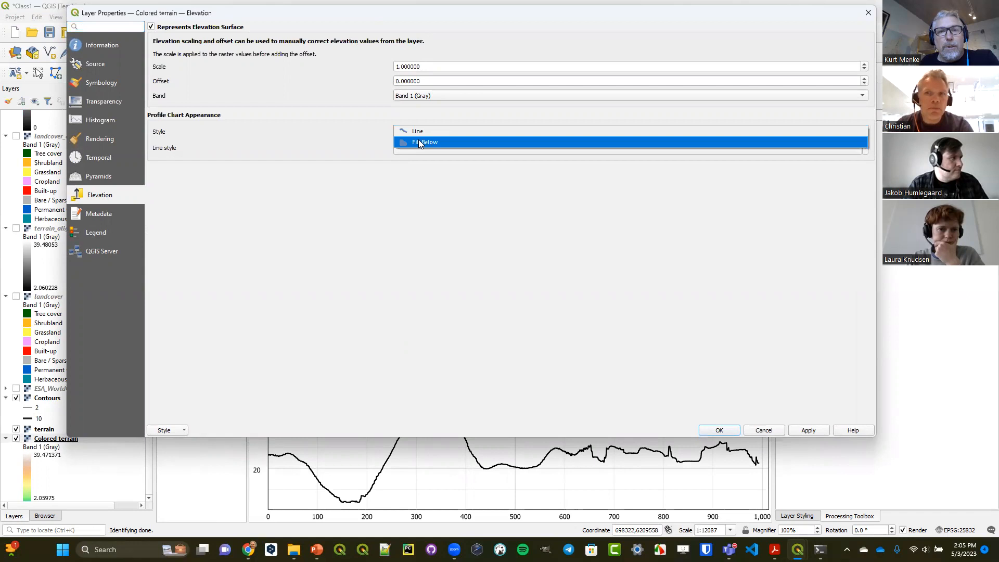
click(419, 142)
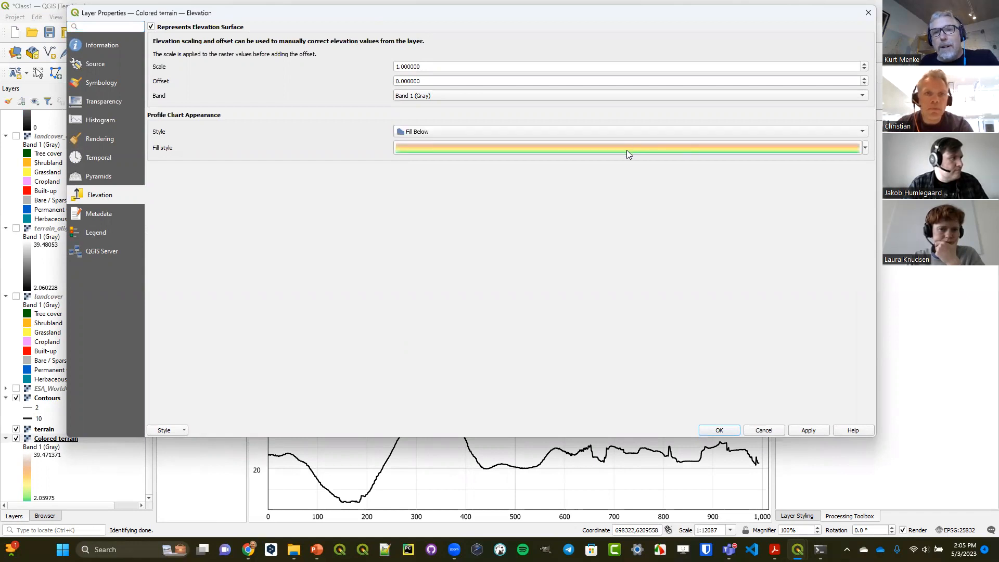
In the profile fill symbol, try Simple Fill and return the symbol layer type to Gradient Fill
click(605, 150)
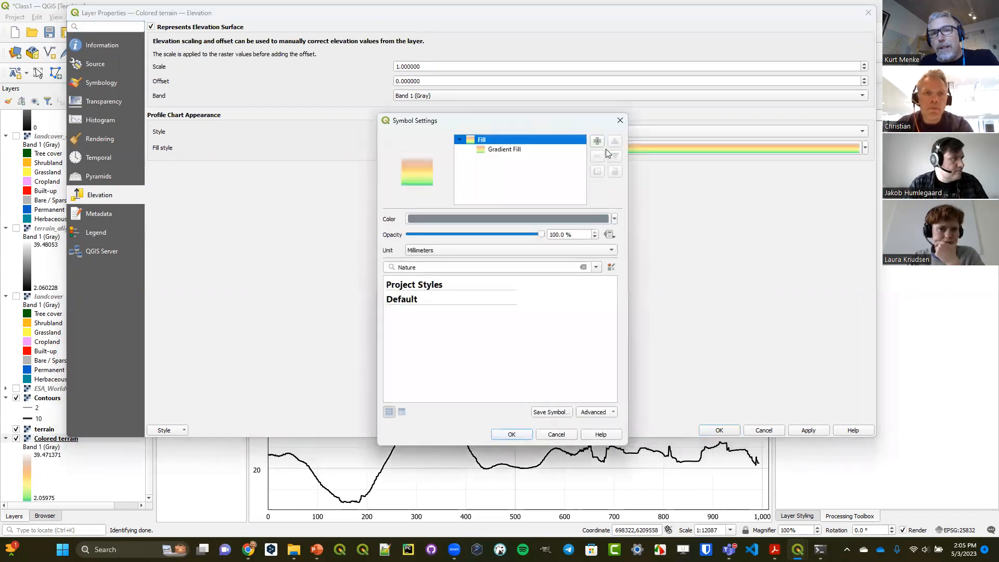
click(501, 151)
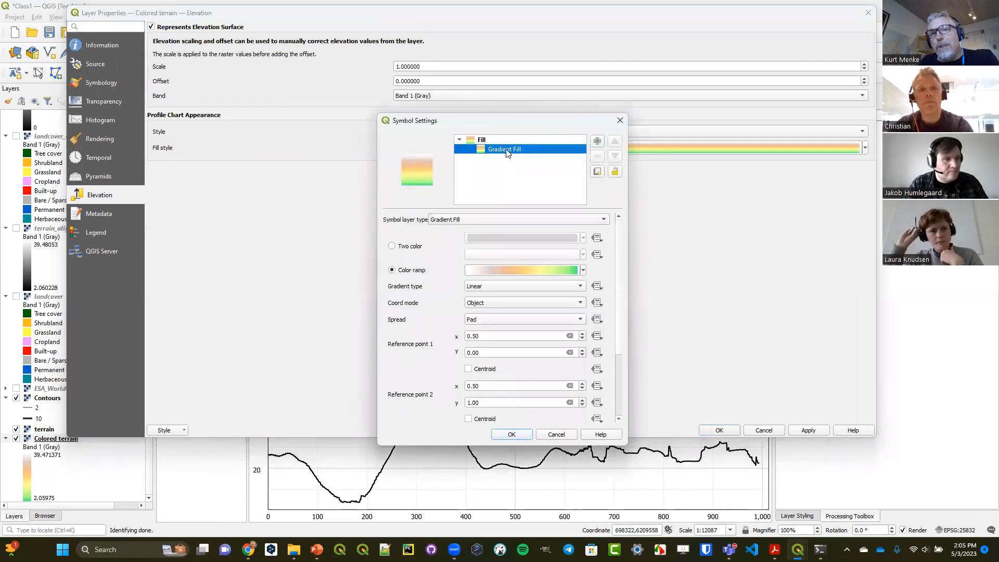
click(467, 220)
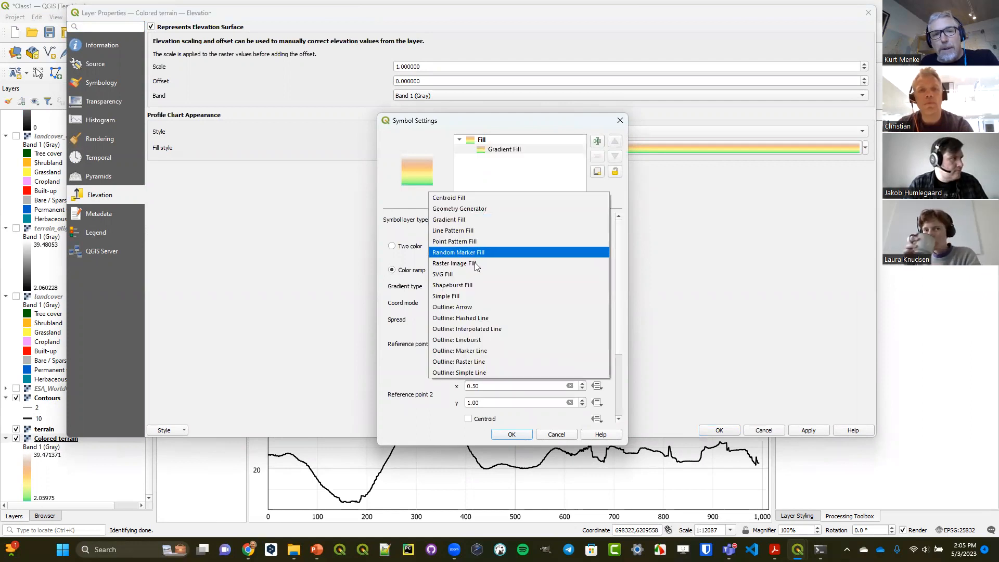
click(472, 296)
click(470, 223)
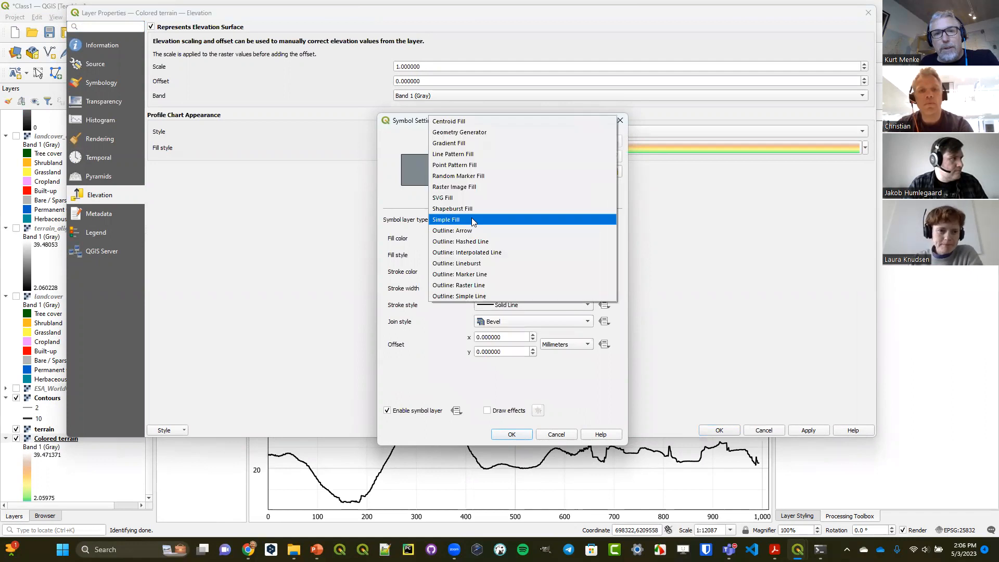
click(476, 143)
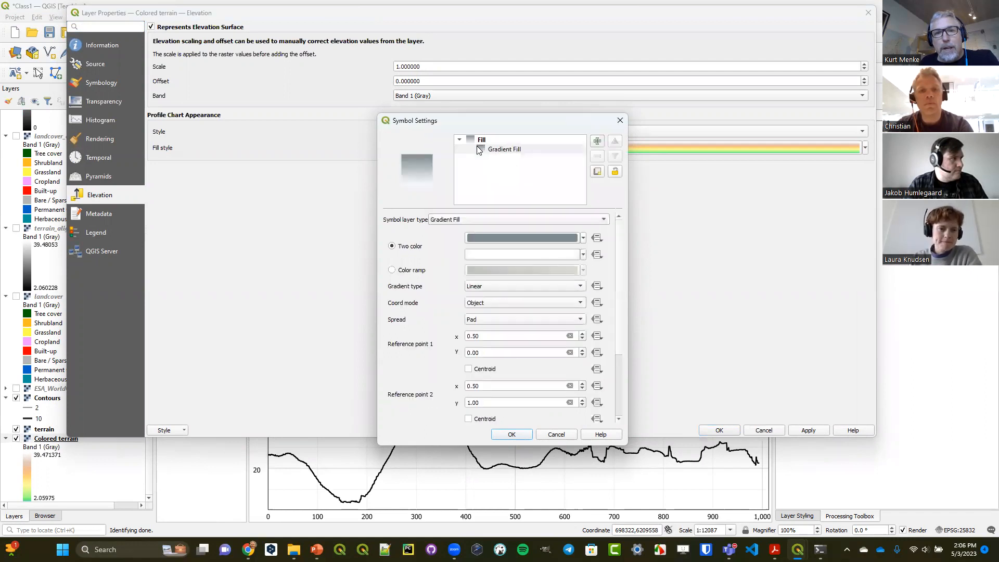
Color the gradient fill with the inverted terrain color ramp and apply the symbol and layer settings
click(411, 270)
click(583, 270)
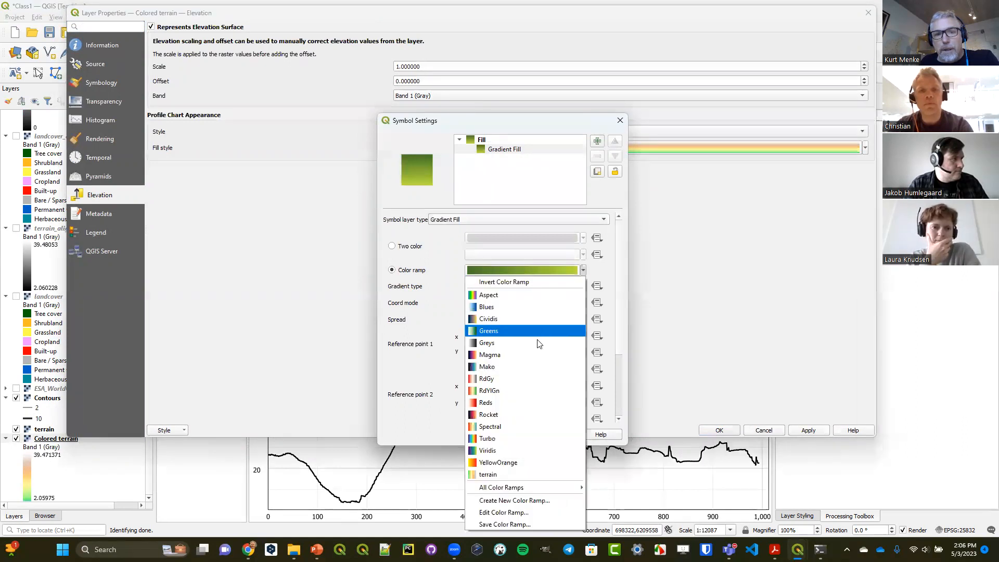
click(488, 474)
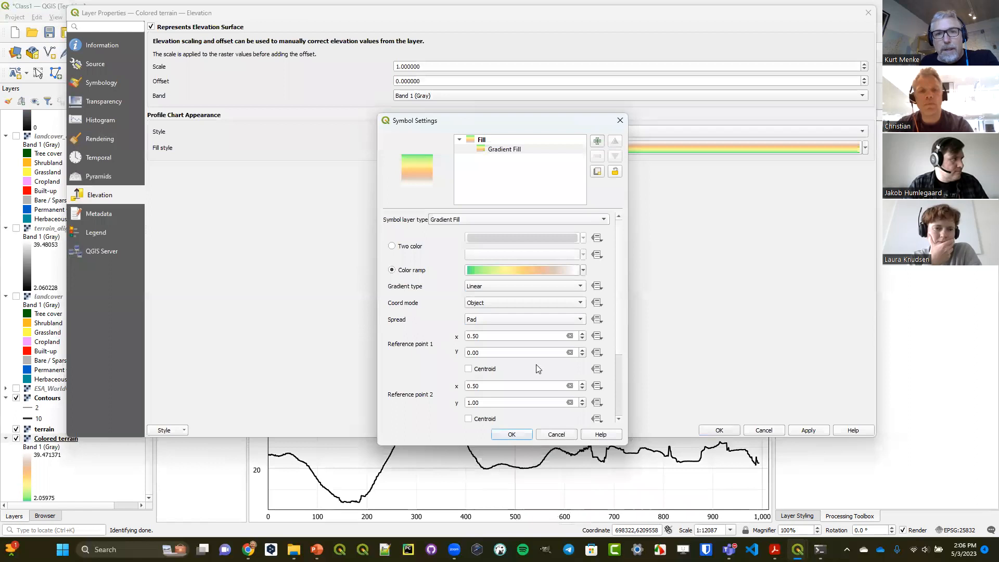
click(584, 269)
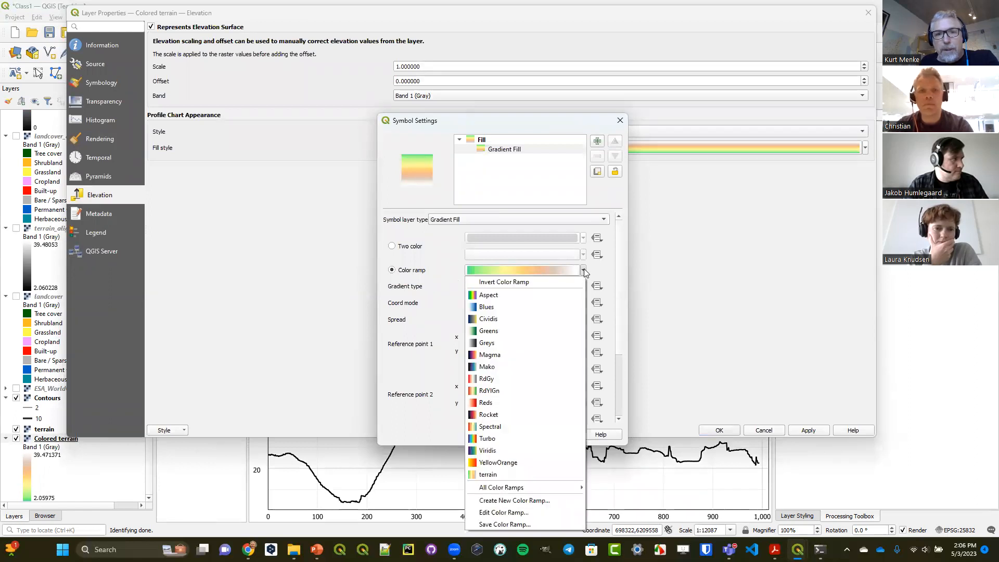
click(552, 283)
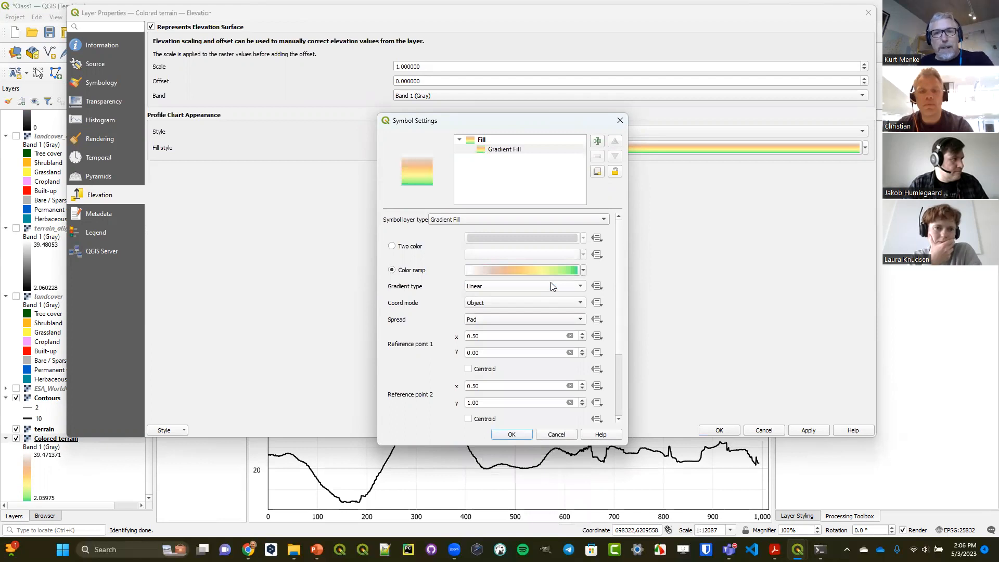
click(512, 434)
click(719, 431)
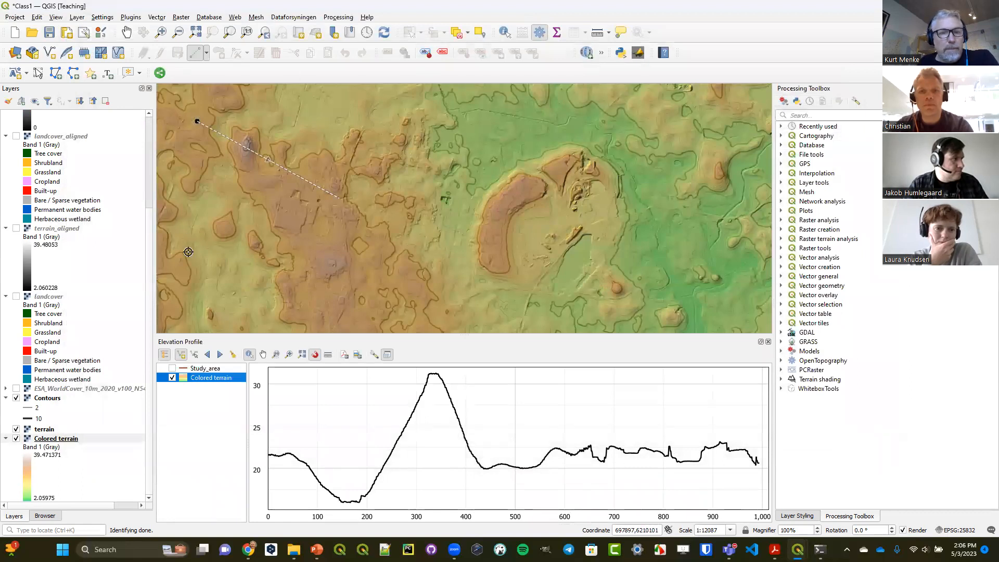
Capture a new profile line about 1,360 m long running southeast across the curved ridge
click(194, 357)
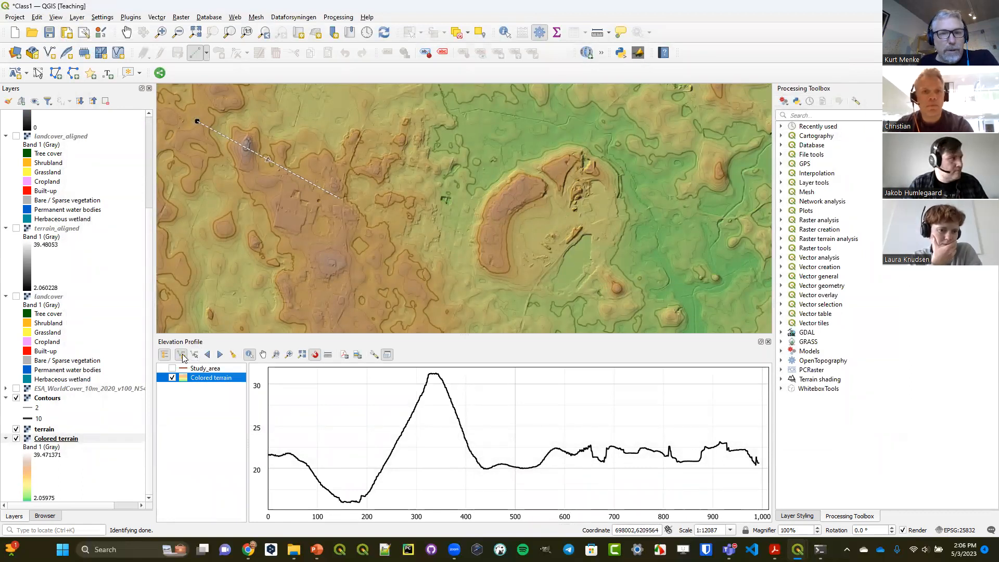
right_click(588, 261)
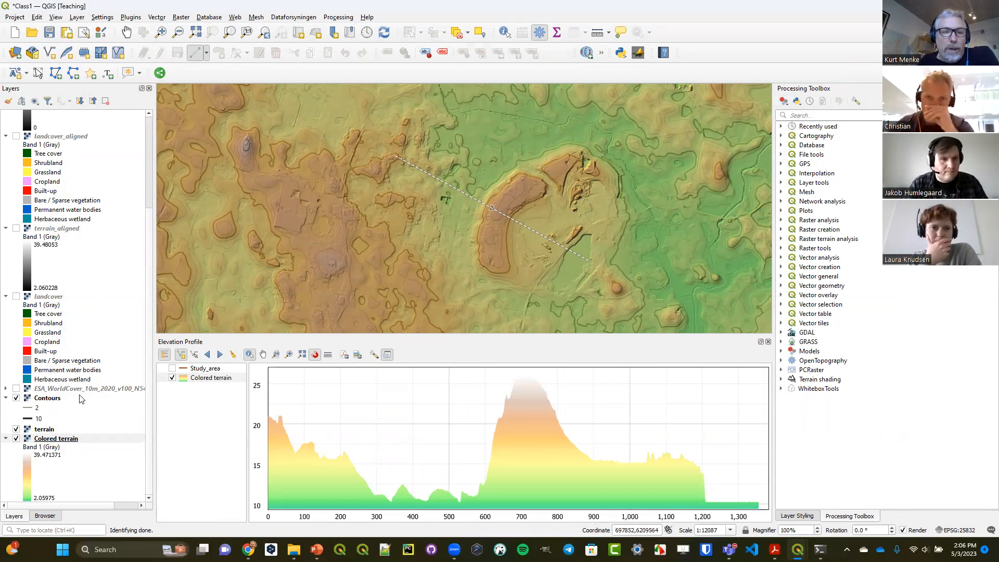
Mark the terrain layer as representing an elevation surface, keeping the Line profile style, and apply its properties
click(44, 430)
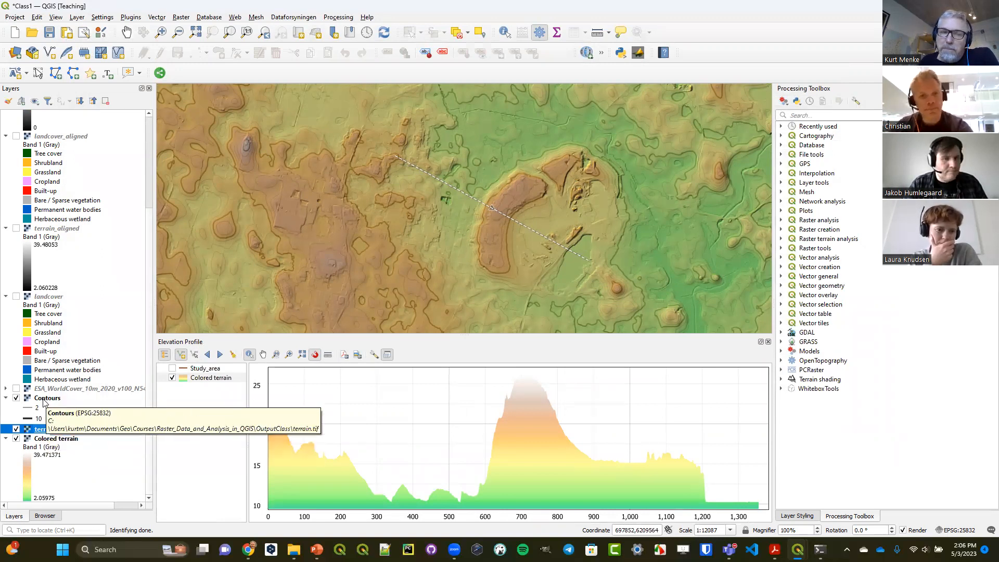
double_click(38, 430)
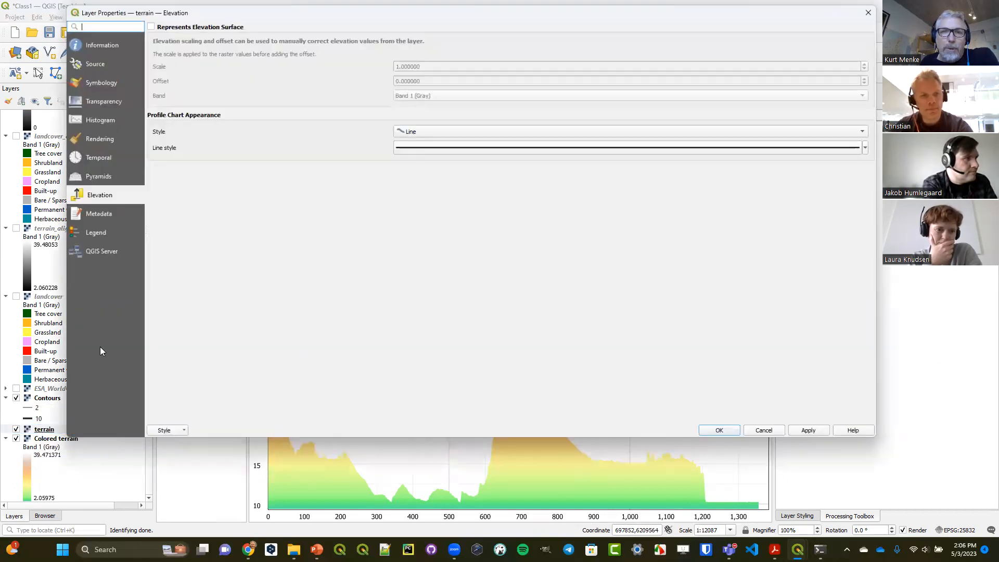
click(175, 28)
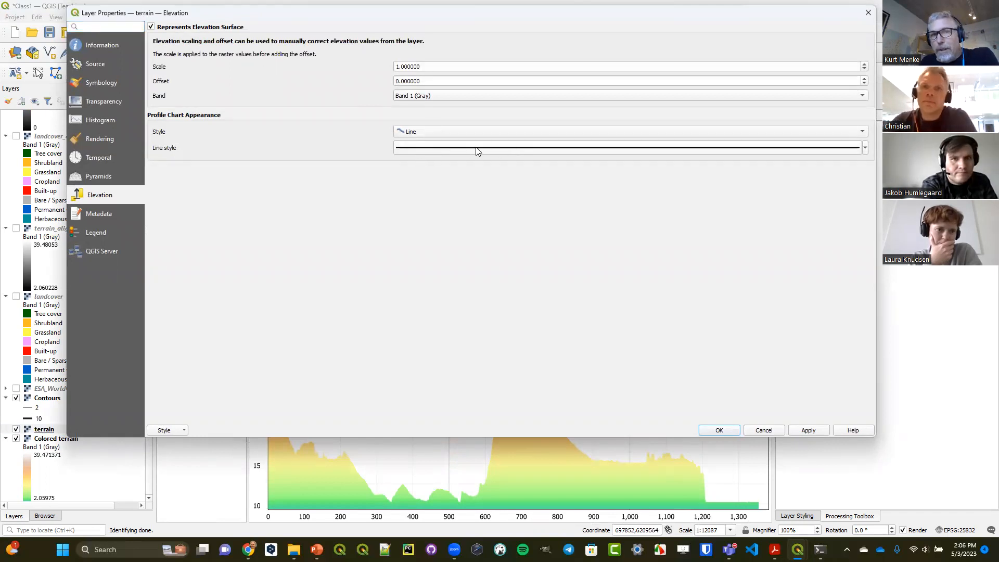
click(720, 431)
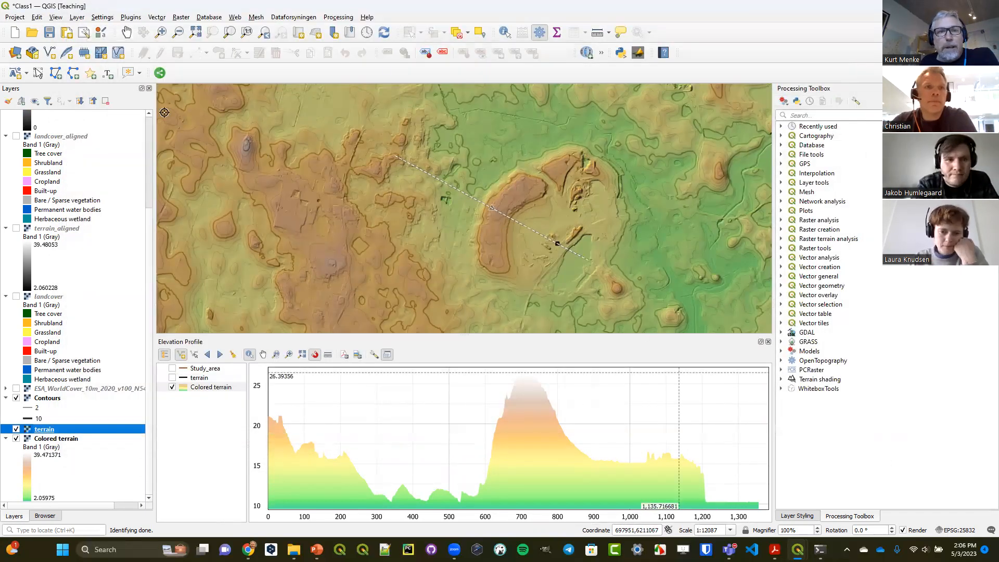
Capture a new profile line about 1,400 m long running northwest across the curved ridge, and show the terrain layer in the profile
click(180, 356)
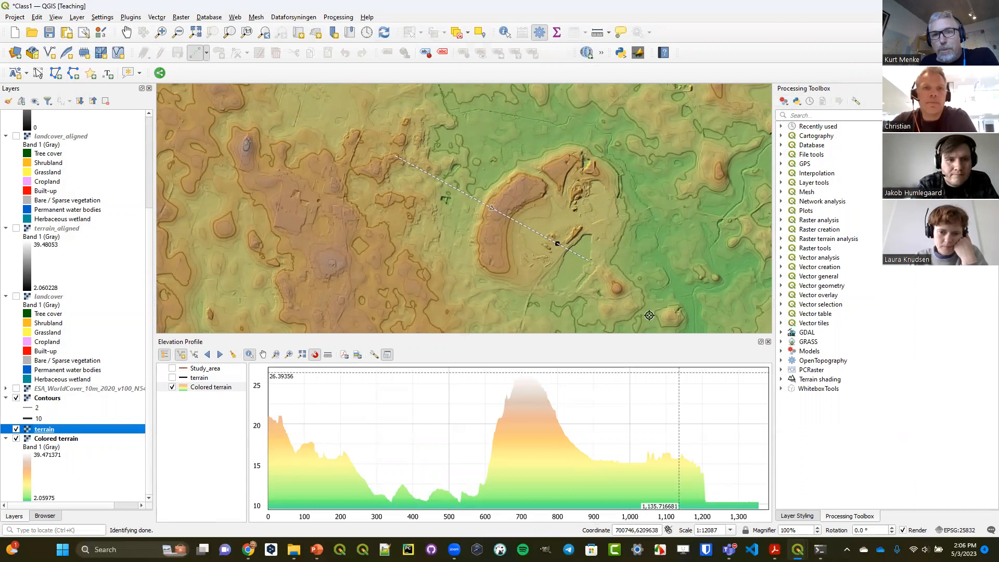
right_click(481, 169)
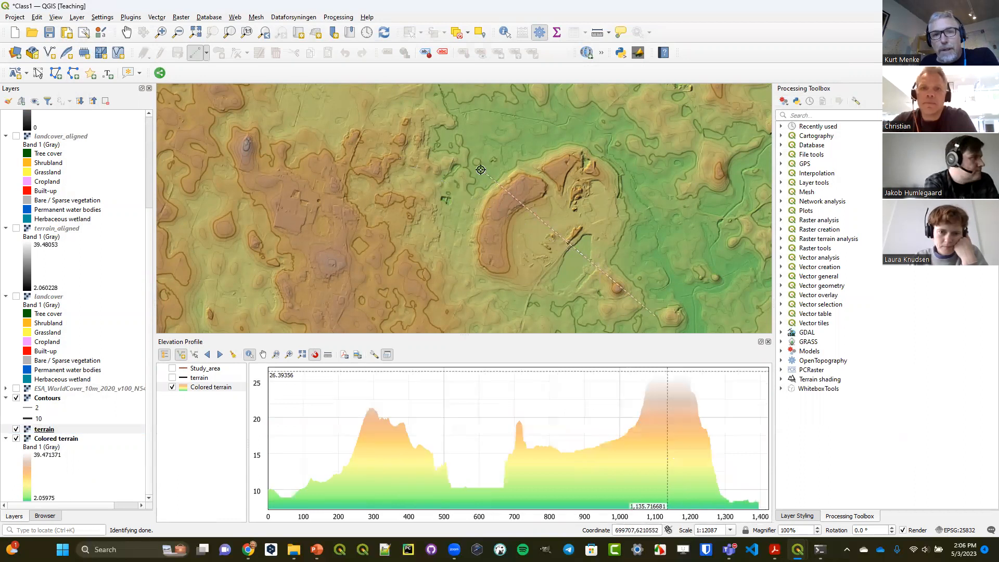
click(172, 377)
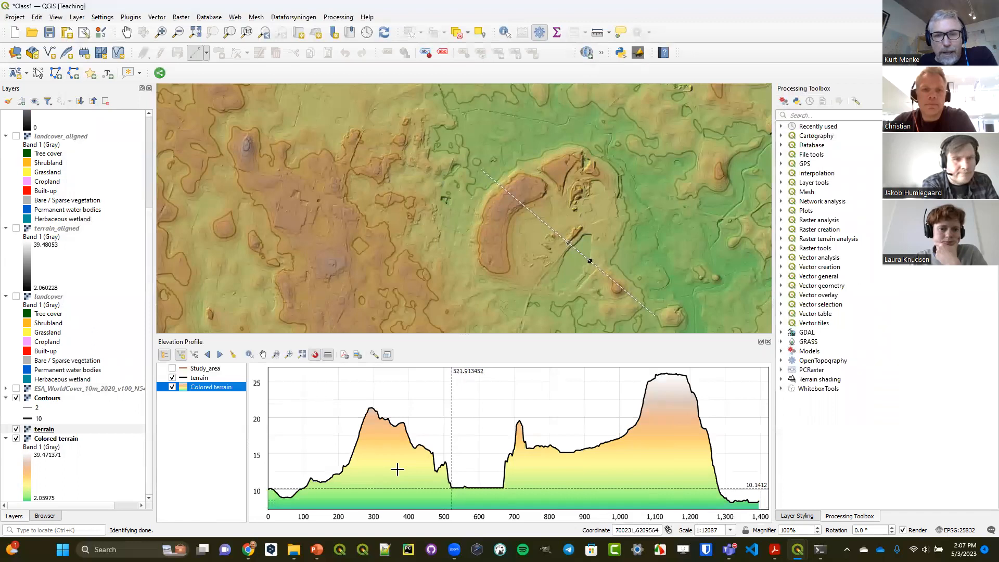
Measure the length of the profile's flat low section and the elevation drop below the first peak, closing the measurement results
click(452, 487)
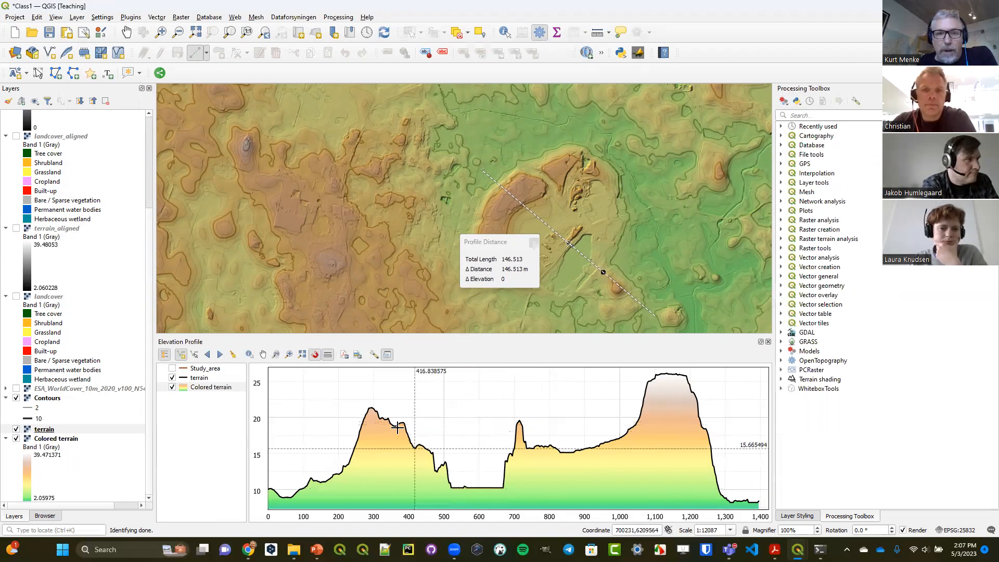
click(315, 354)
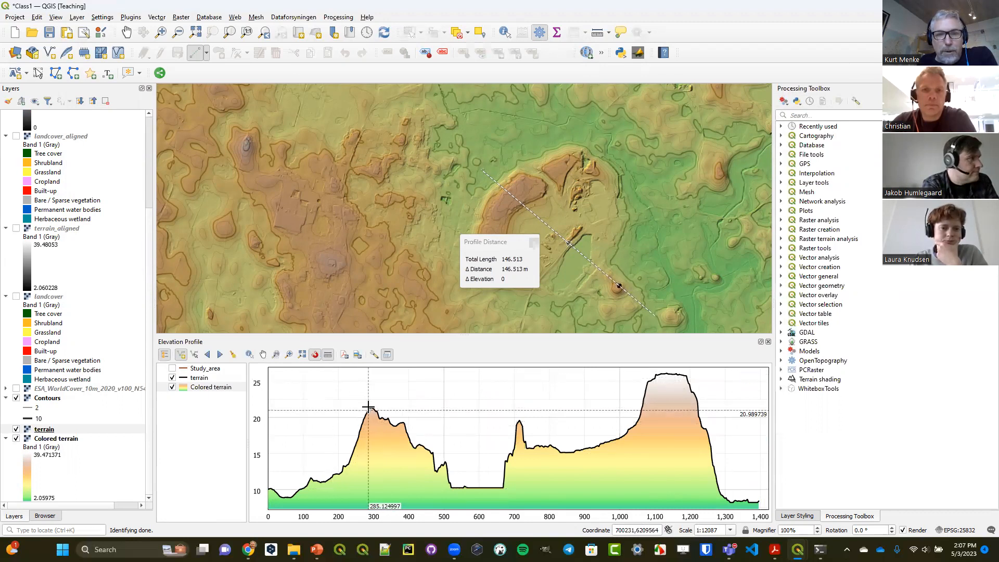
mouse_move(369, 405)
mouse_down()
mouse_move(520, 417)
mouse_move(408, 420)
mouse_move(357, 475)
mouse_move(241, 413)
mouse_move(258, 400)
mouse_move(256, 476)
mouse_up()
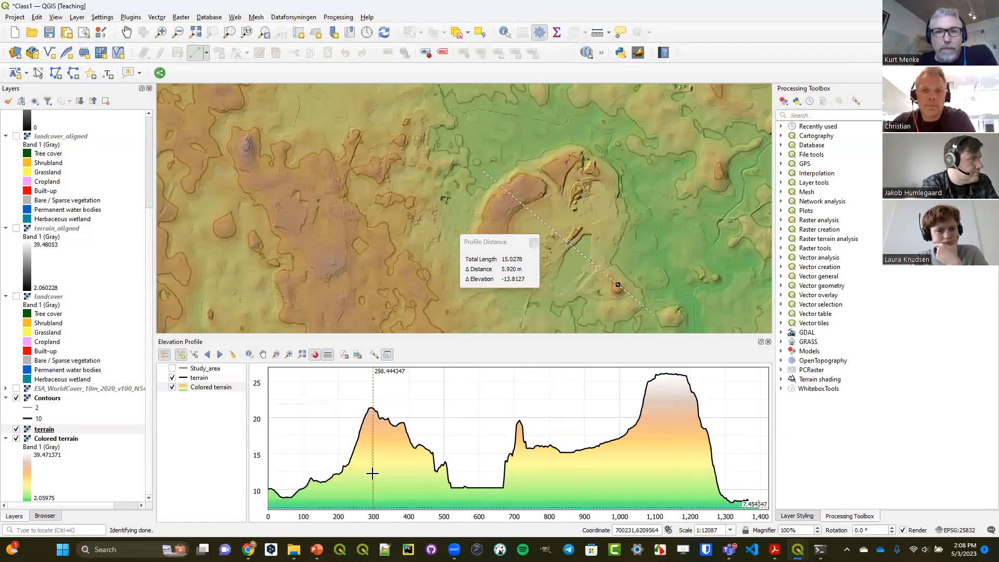
click(534, 243)
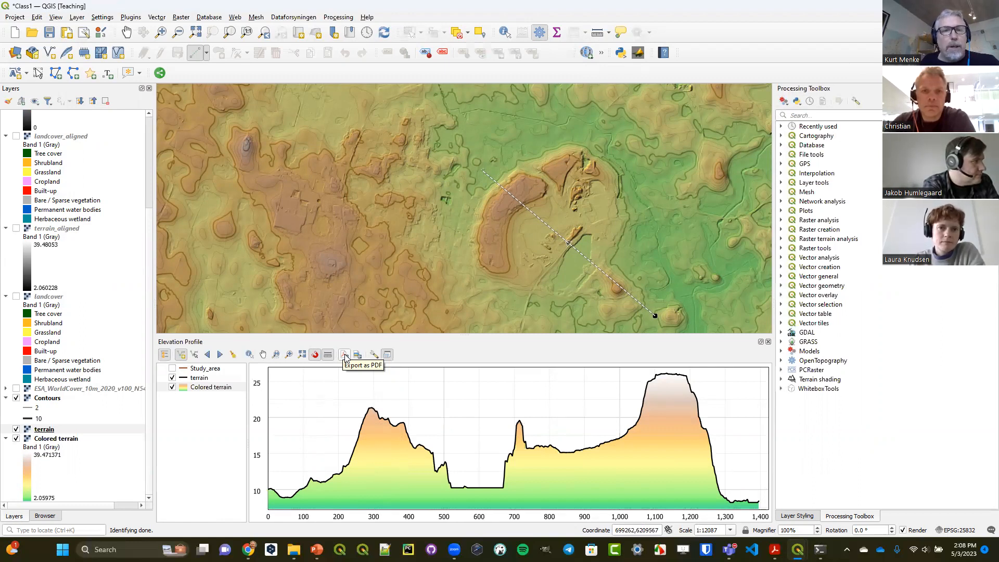
Create an untitled print layout and place a map spanning nearly the page width across the page's upper part
click(14, 17)
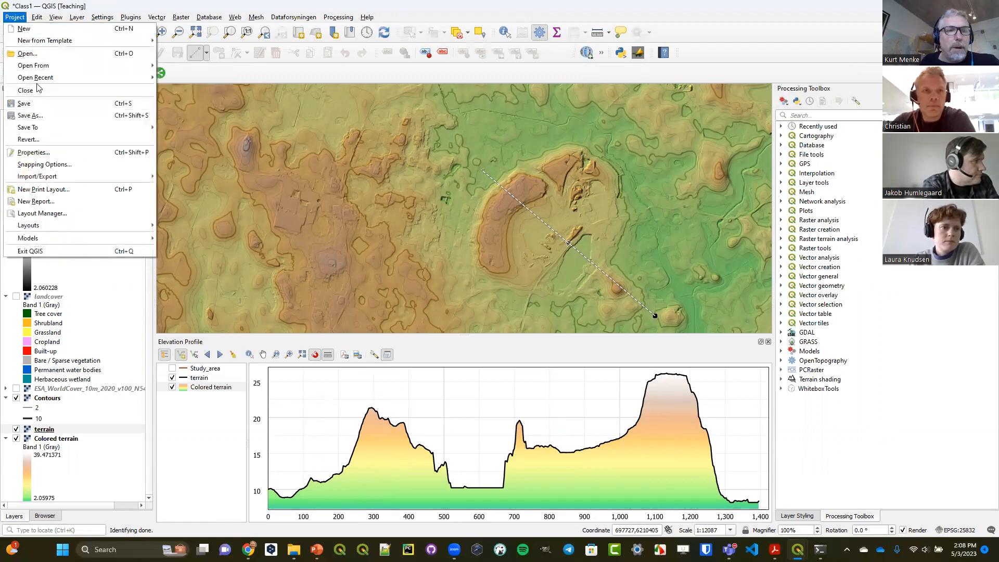
click(52, 189)
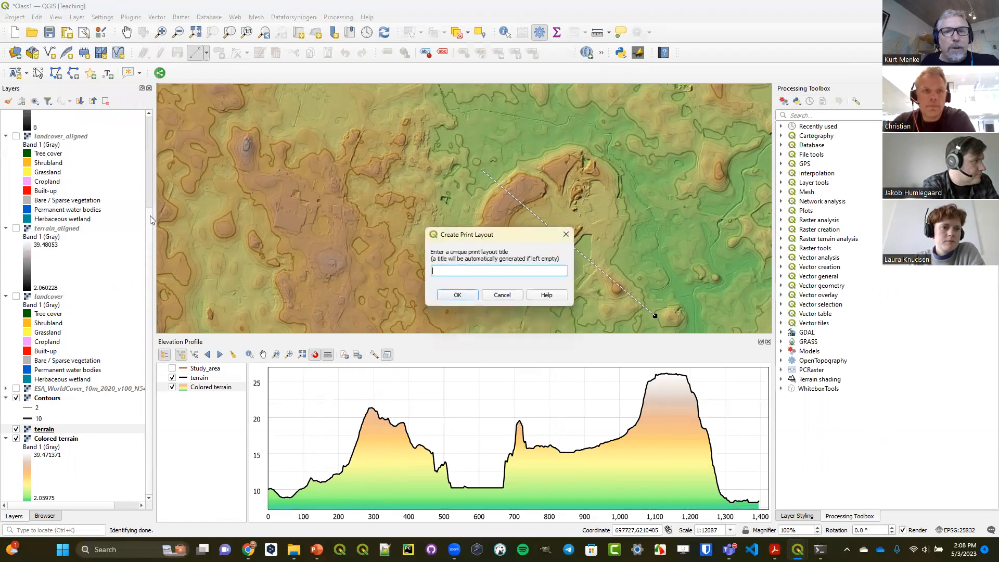
click(458, 298)
click(10, 162)
drag(205, 154, 621, 336)
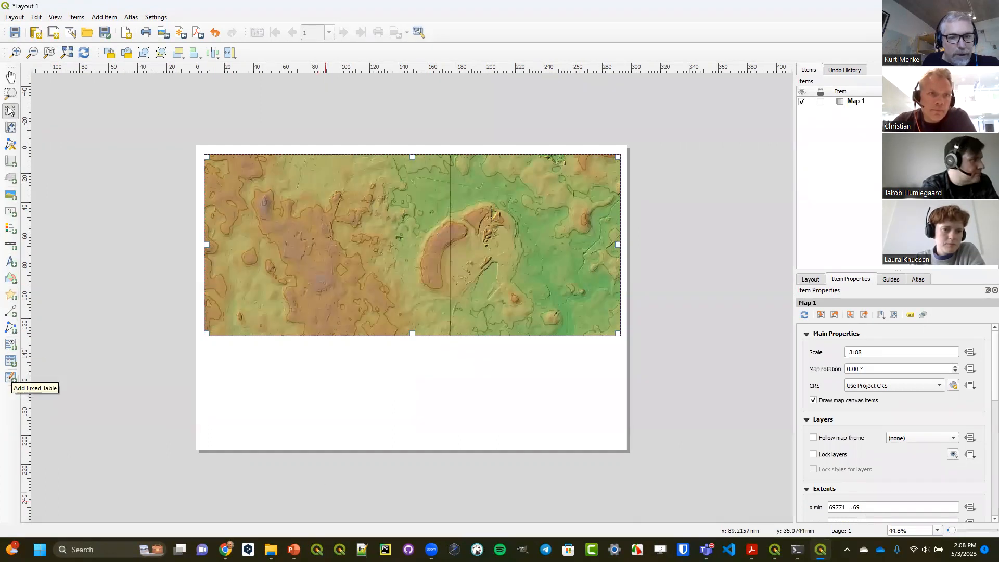
Launch a second QGIS 3.30 instance and return to the Class1 project window
right_click(317, 550)
click(309, 504)
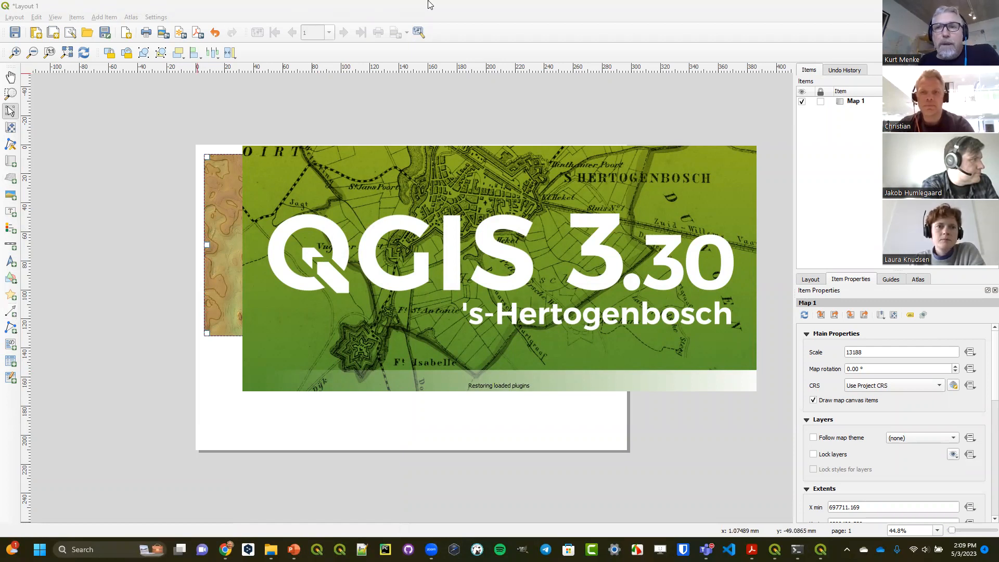
click(440, 183)
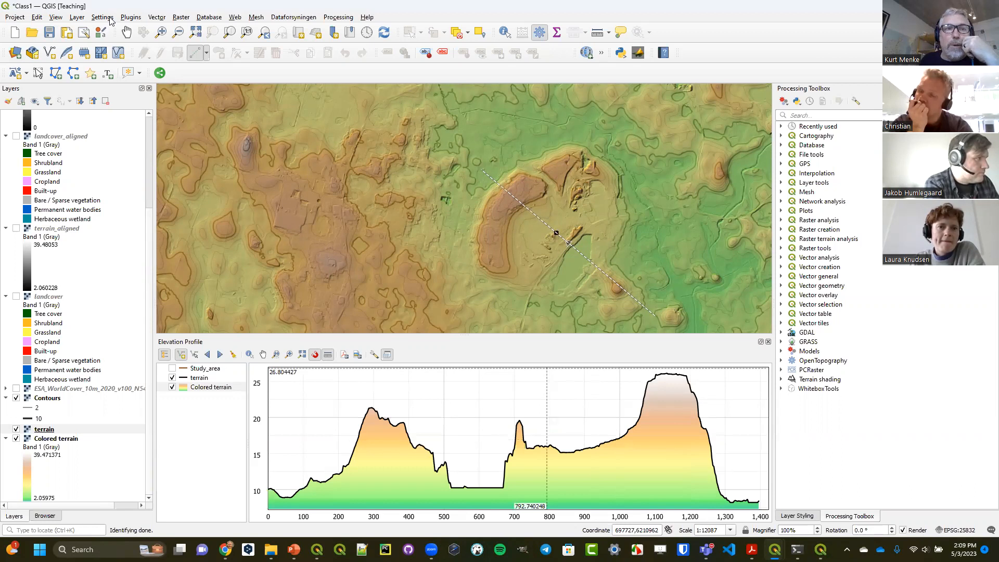
Search all plugins for "profile", view the Profile tool plugin's details, and close the plugin manager
click(125, 17)
click(133, 34)
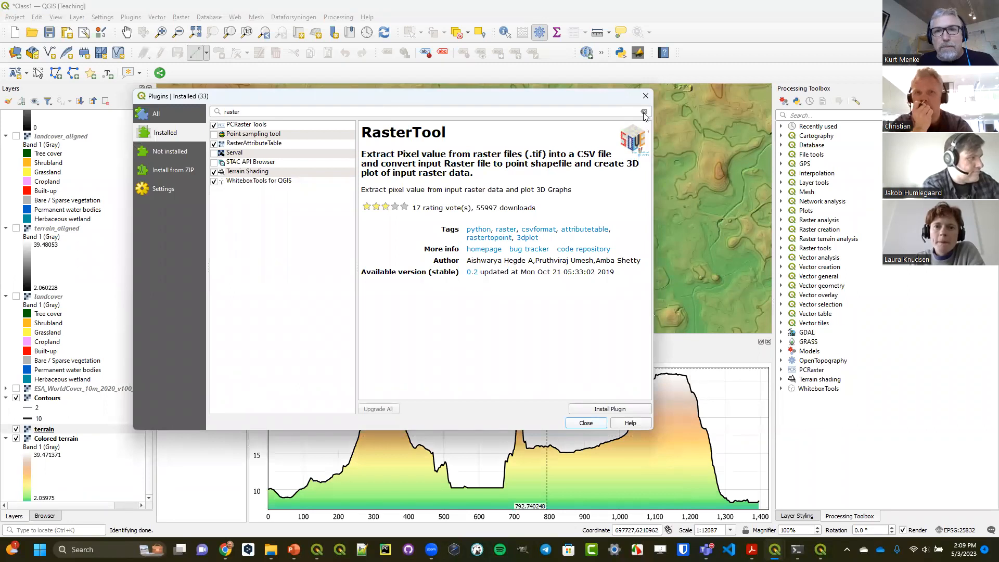
click(644, 112)
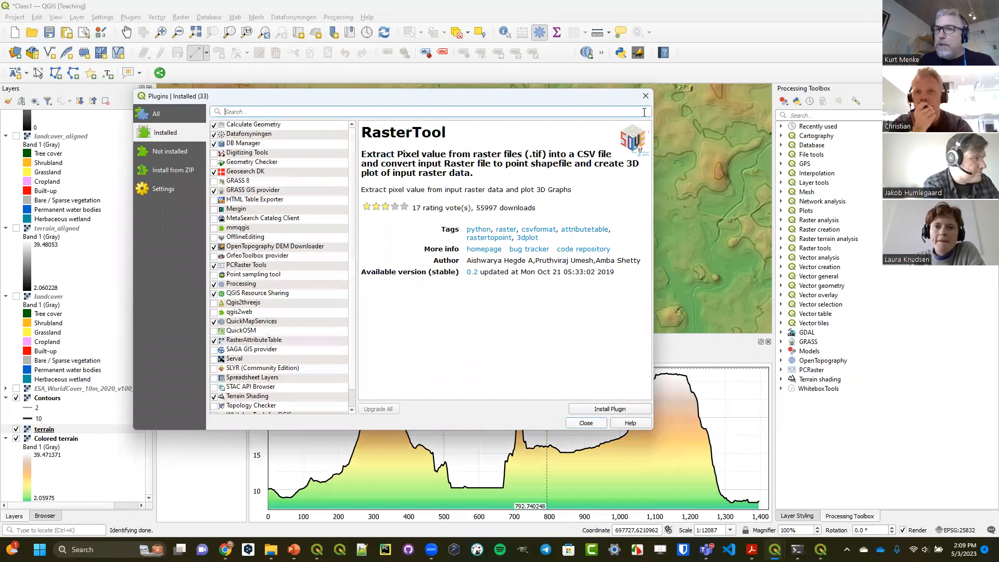
text(profile)
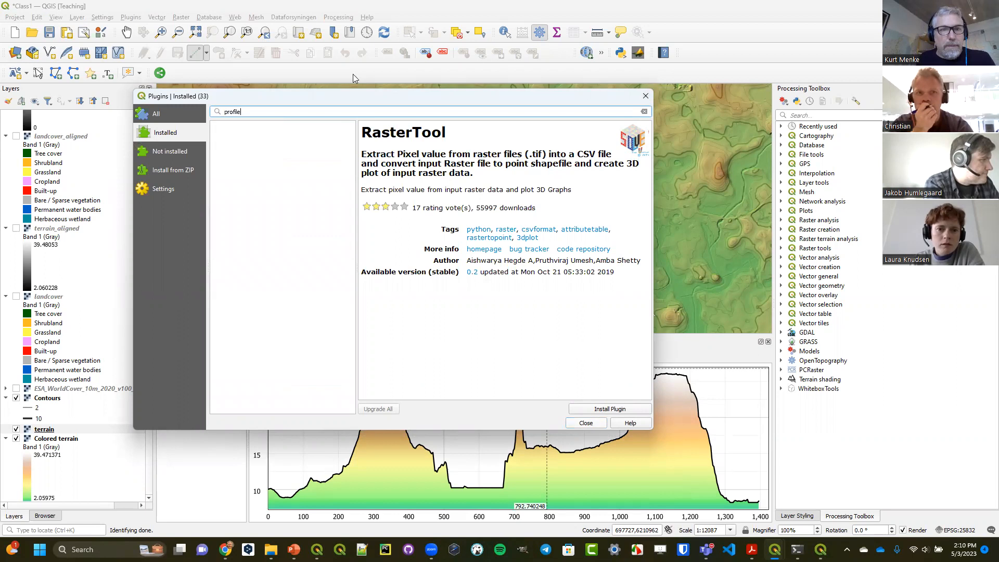
click(175, 117)
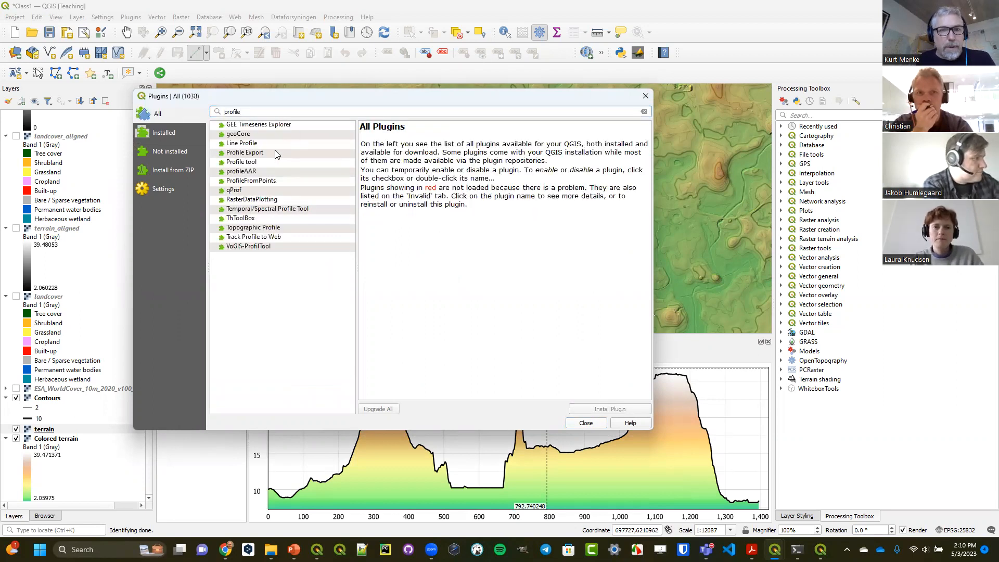
click(265, 161)
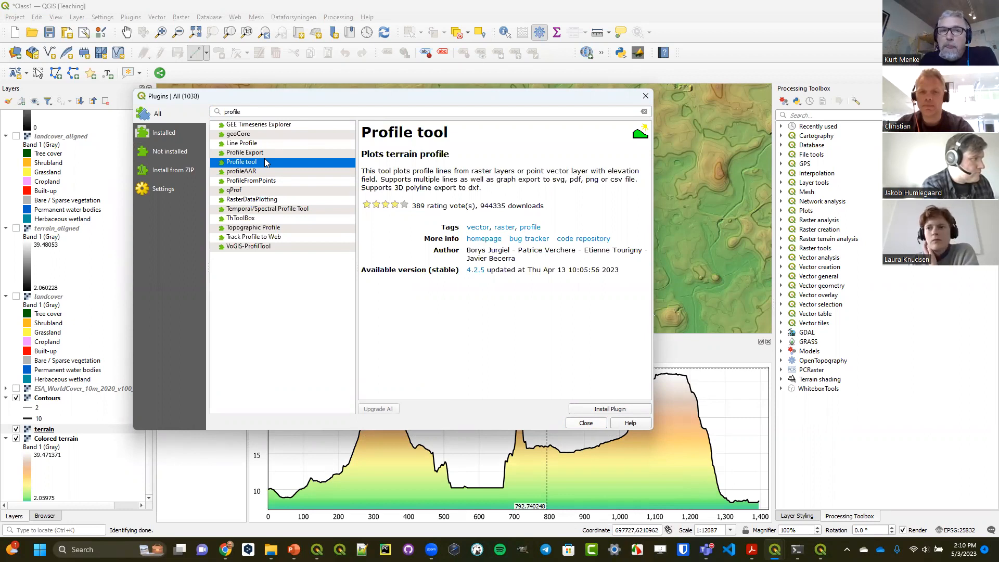
click(645, 97)
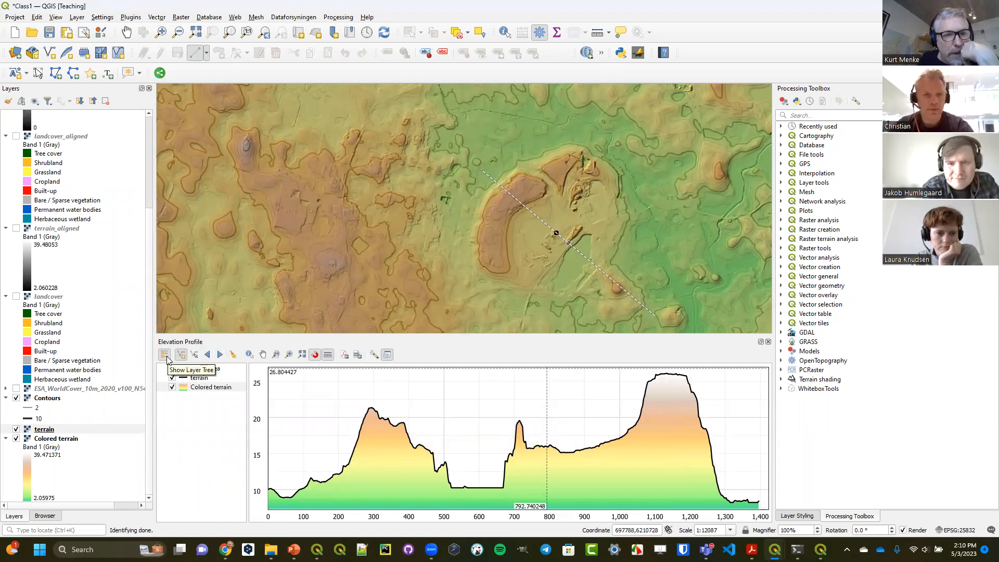
View the profile's tolerance option, and examine the first peak in the elevation profile up close and the whole profile at full extent
click(373, 357)
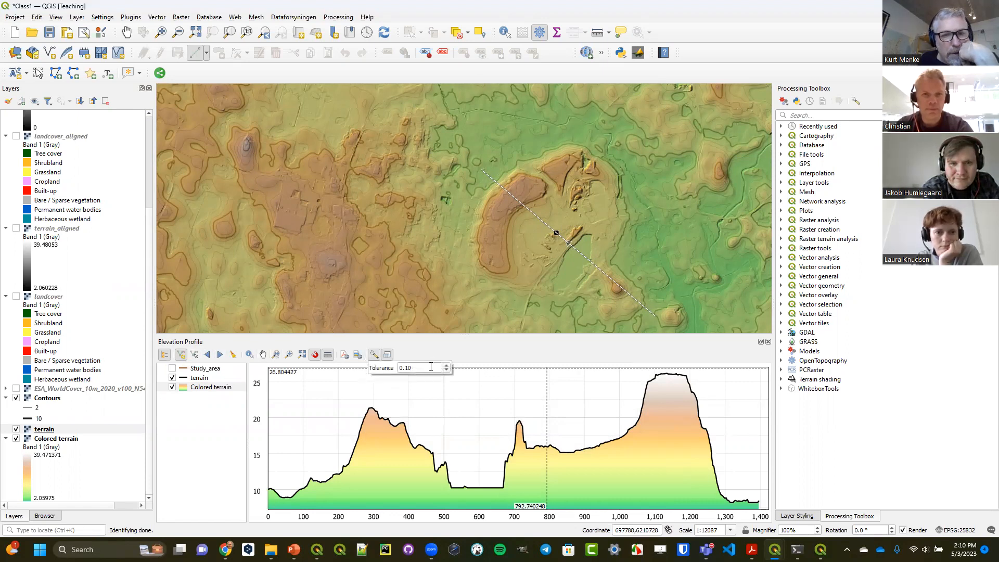
click(424, 351)
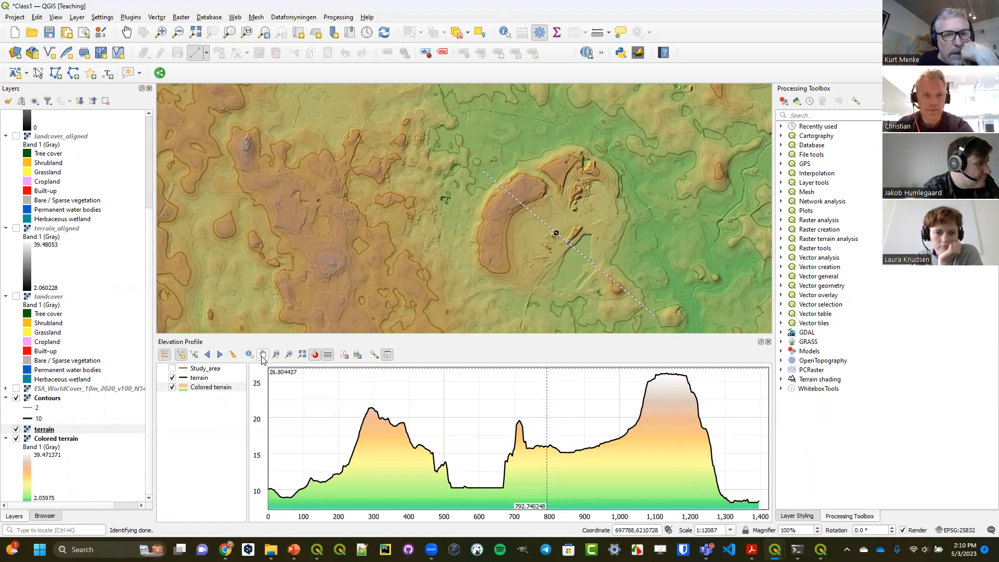
click(290, 357)
drag(320, 398, 417, 455)
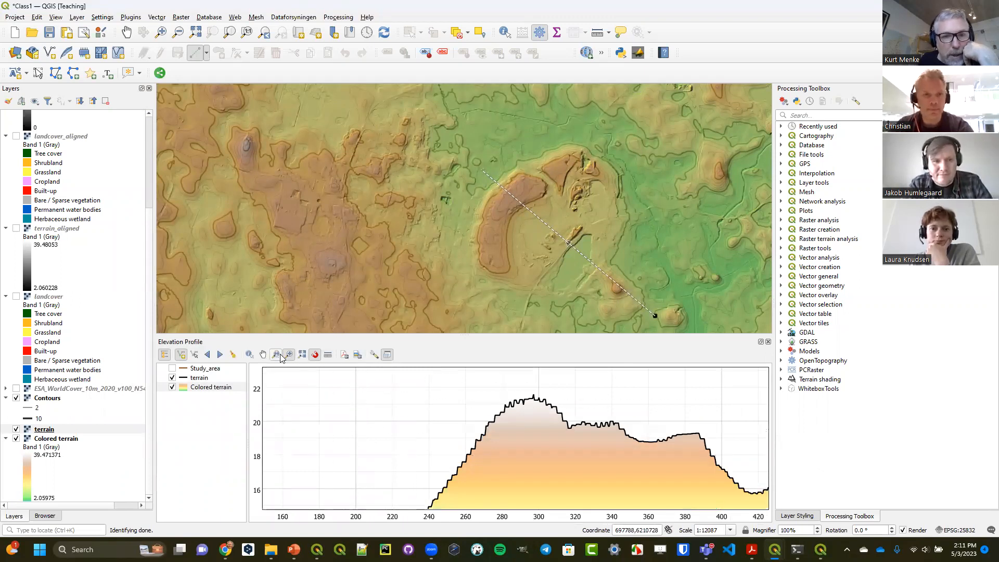
click(303, 356)
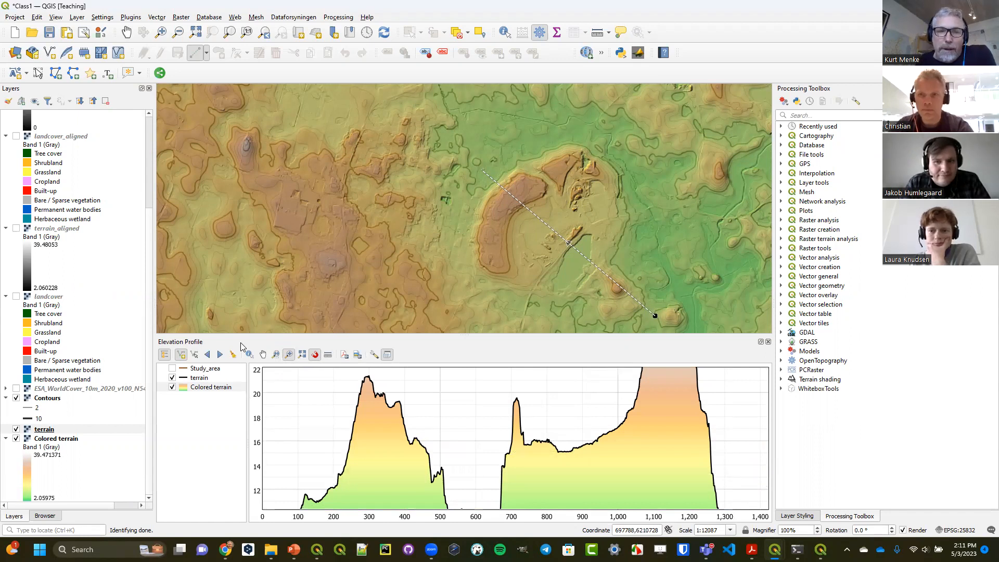
scroll(333, 418, down, 3)
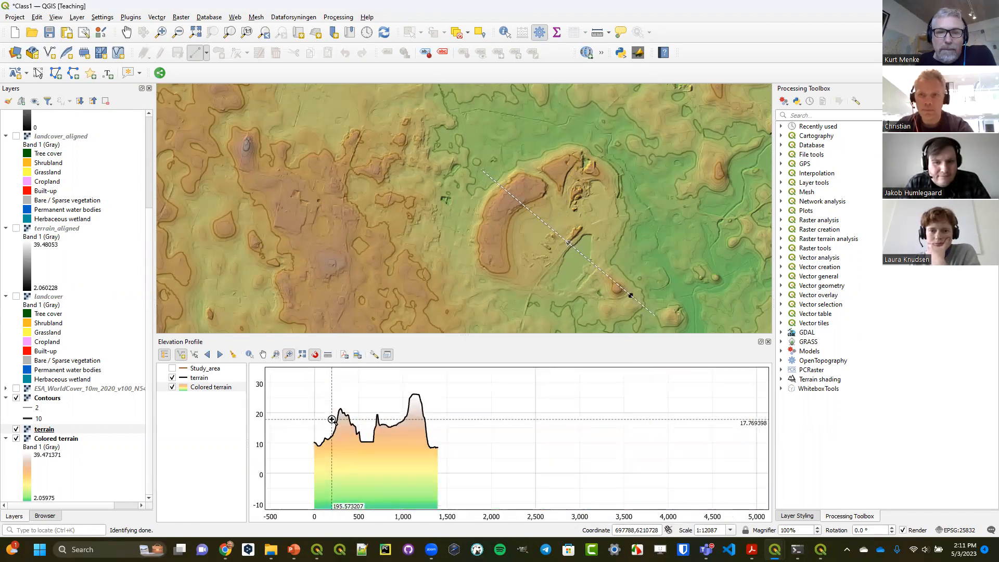
scroll(332, 419, up, 3)
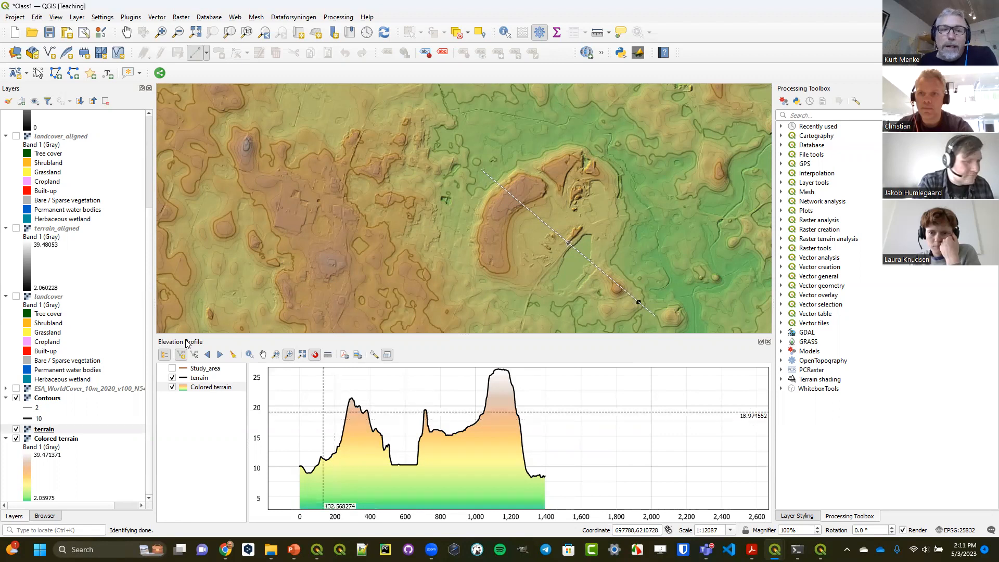
Copy the Contours, terrain and Colored terrain layers together from the Class1 project
click(65, 439)
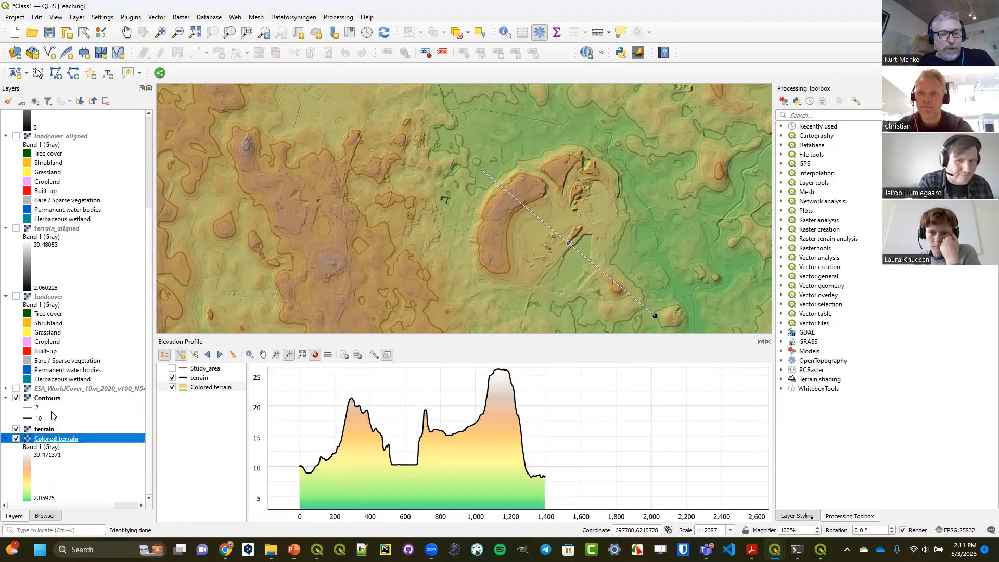
shift+click(47, 399)
right_click(48, 401)
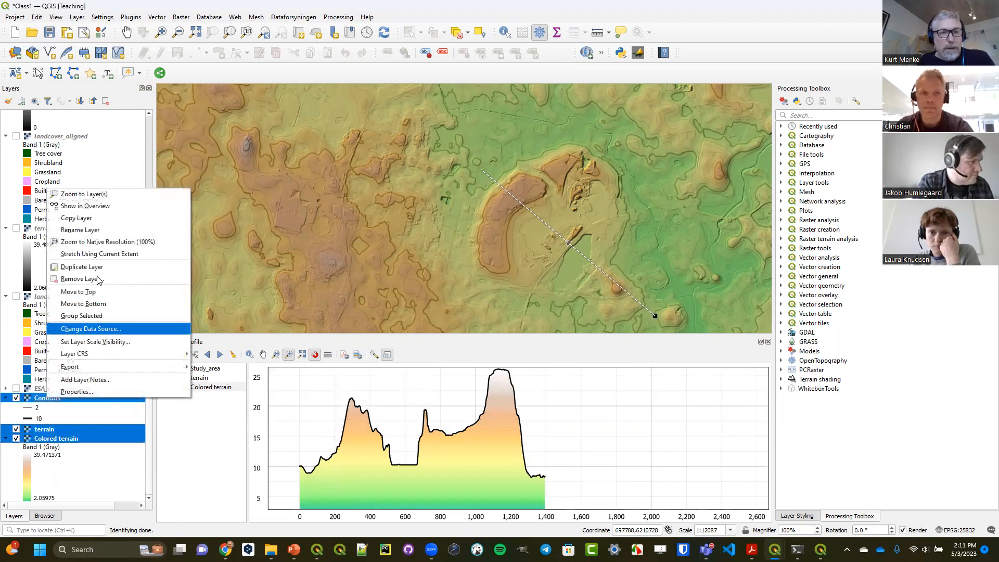
click(106, 221)
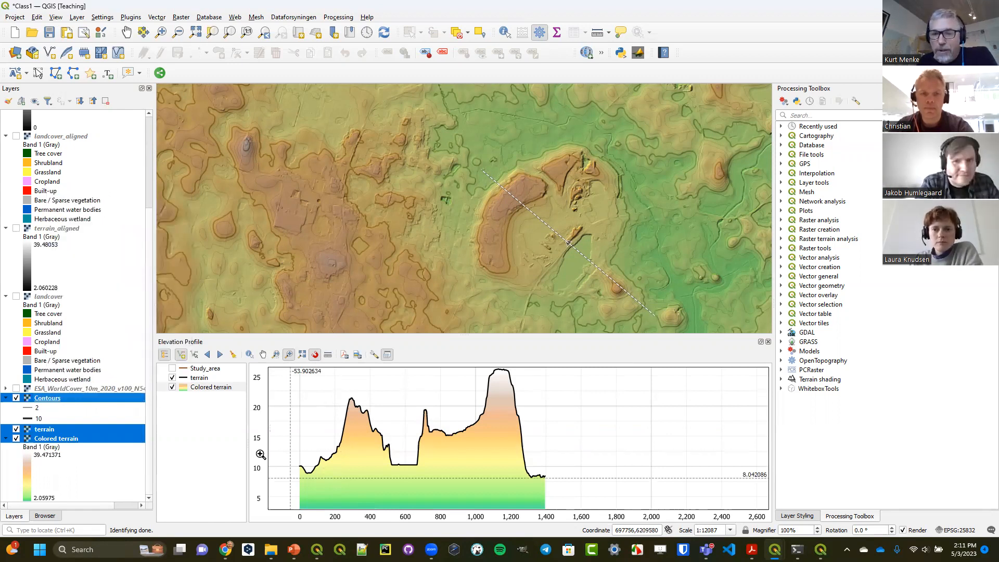
Switch to the second QGIS instance's untitled project, maximize it, and paste the copied Contours, terrain and Colored terrain layers
mouse_move(821, 549)
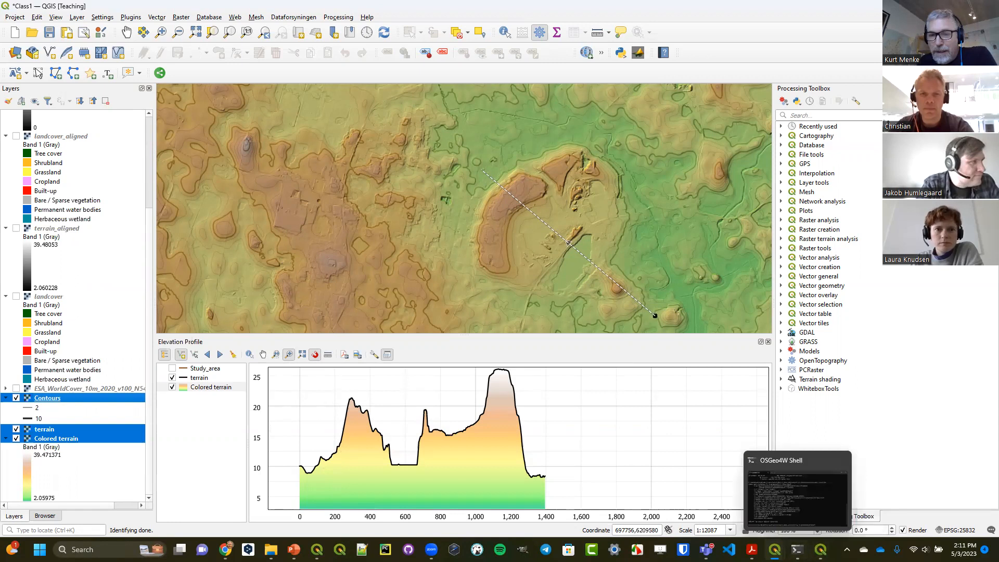
mouse_move(775, 549)
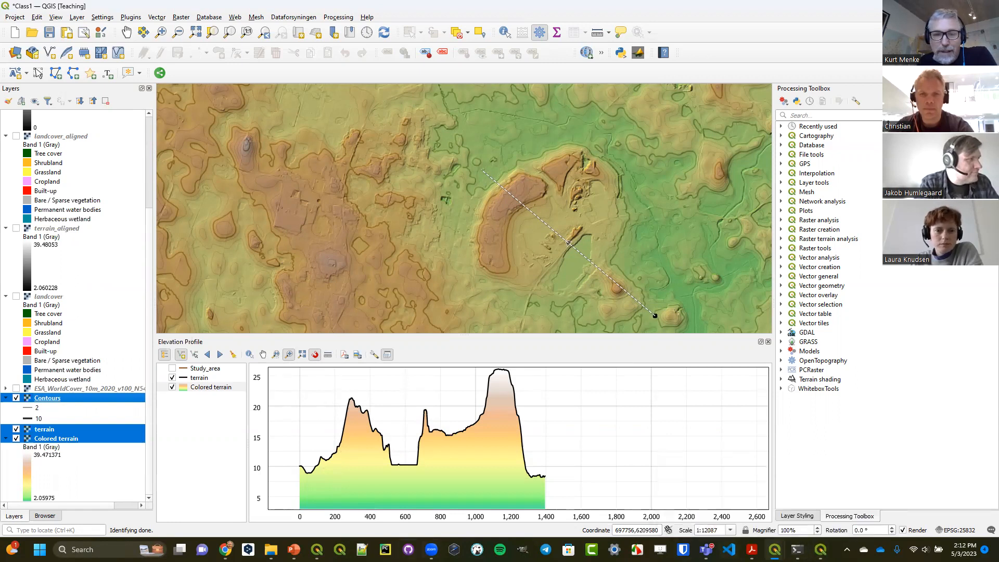
mouse_move(317, 549)
click(317, 494)
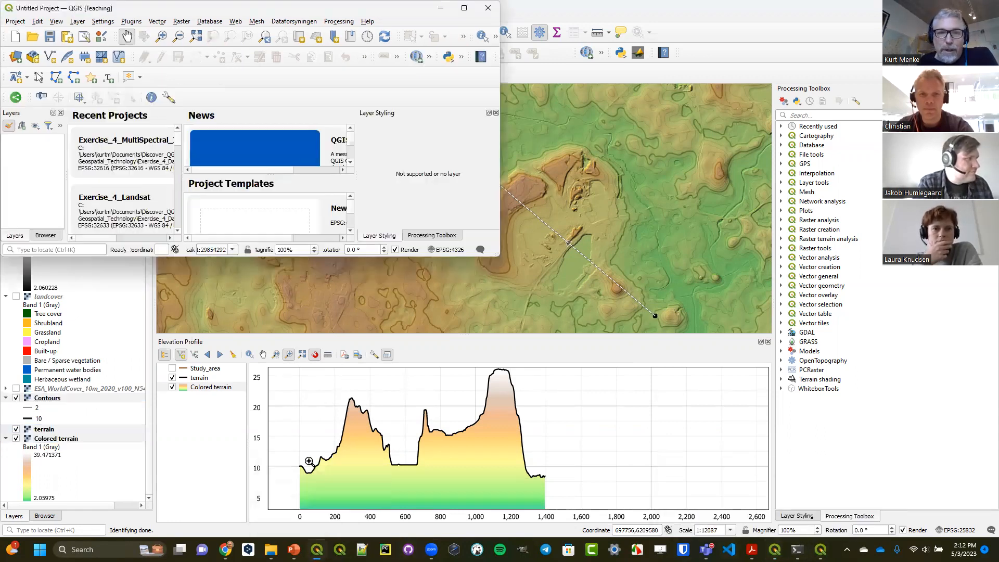
double_click(363, 12)
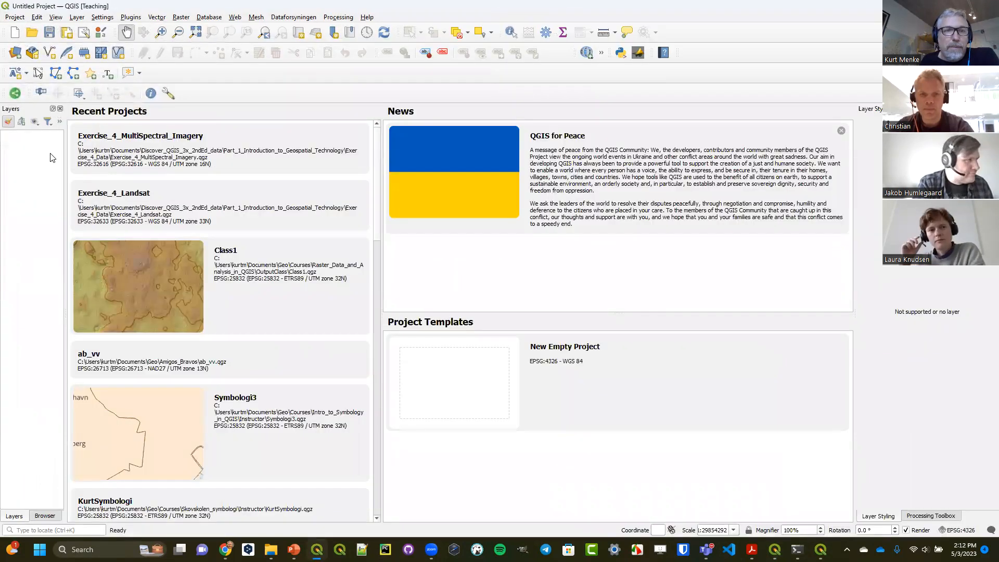
drag(66, 142, 132, 151)
right_click(60, 171)
click(90, 211)
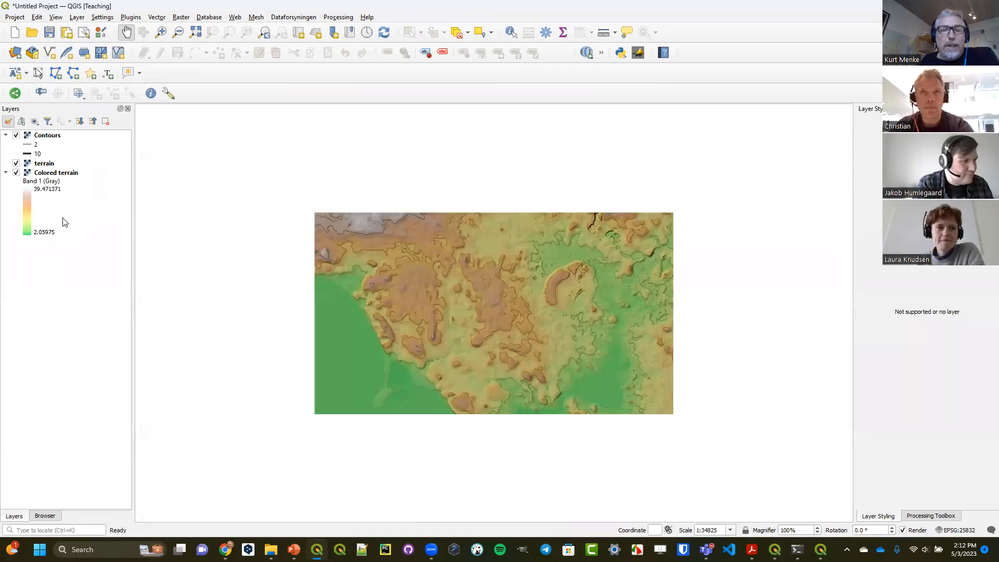
Zoom the map in on the area around the curved ridge and check the pasted Colored terrain layer's elevation properties
click(41, 173)
click(161, 31)
drag(407, 238, 645, 350)
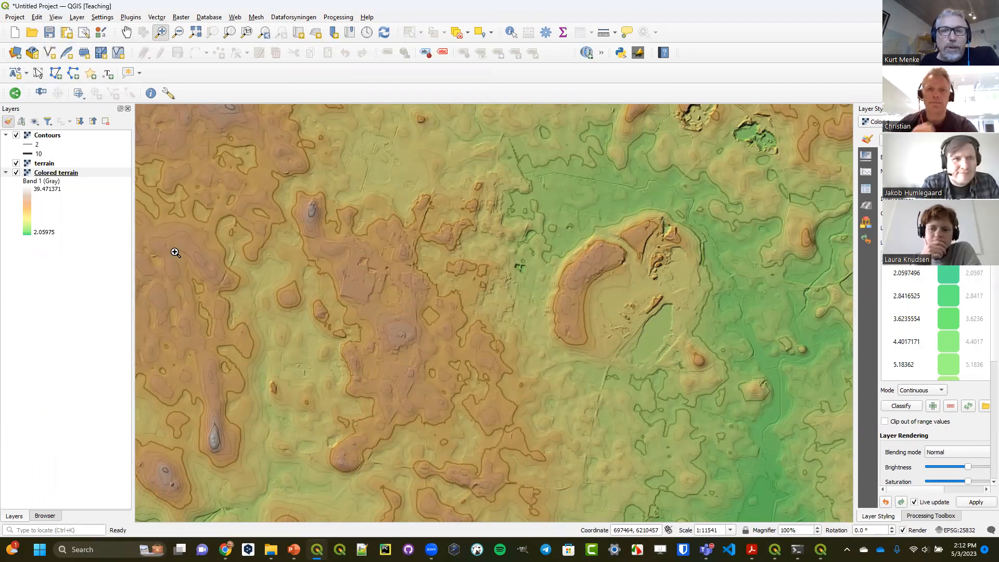
click(49, 174)
double_click(49, 175)
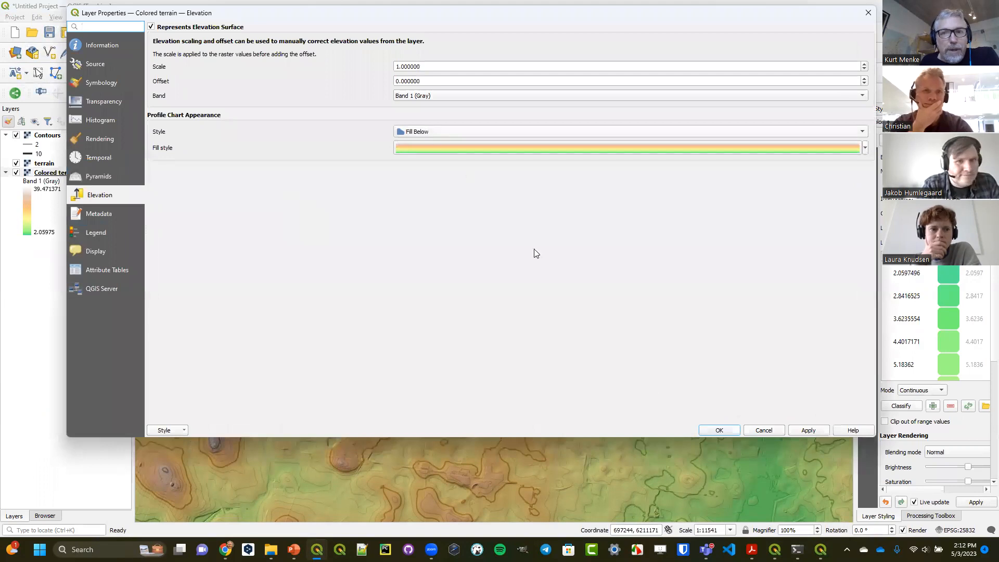
click(721, 429)
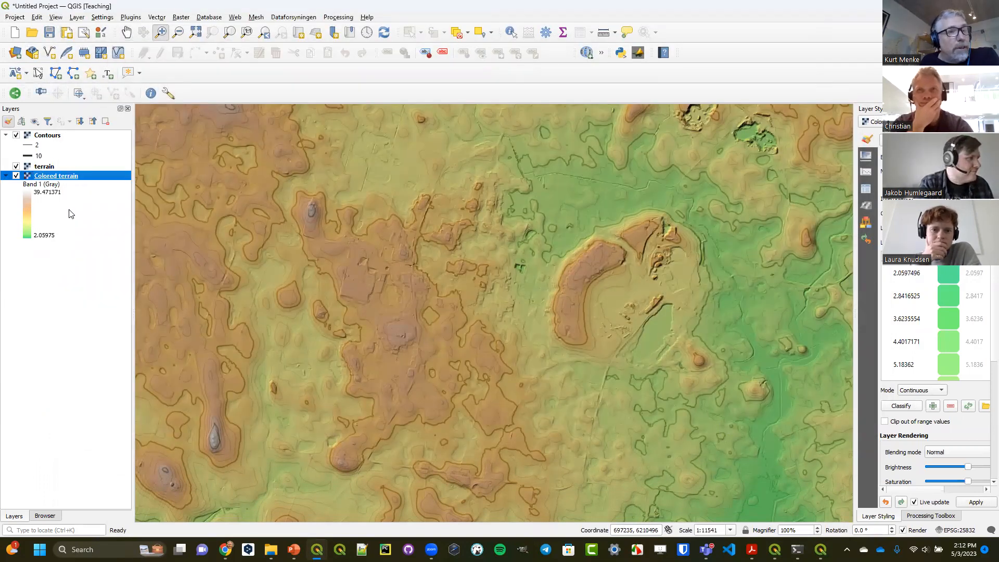
Open the elevation profile view and try to capture a profile line from the flat green area in the southwest across the nearby peaks
click(56, 17)
click(83, 137)
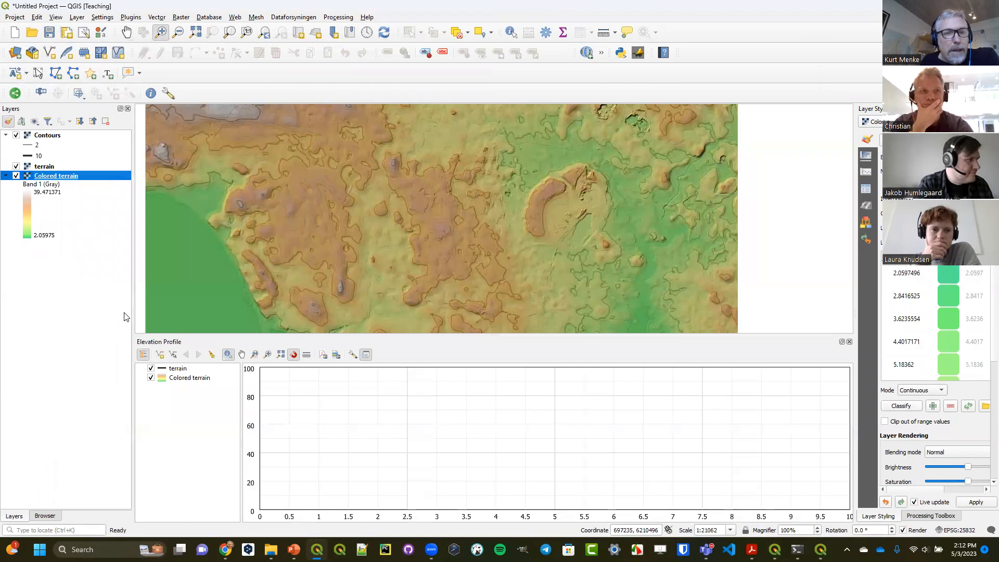
click(160, 356)
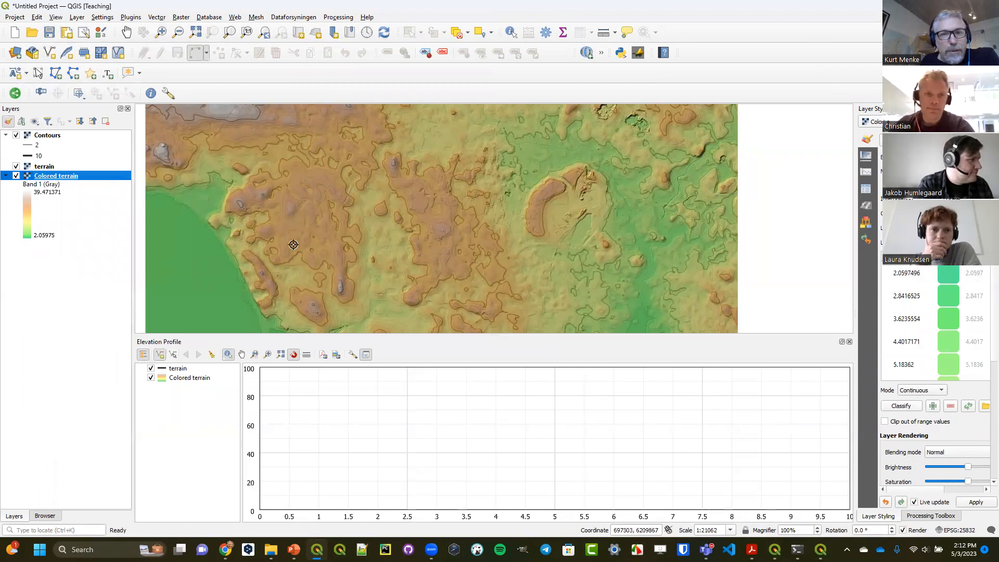
click(211, 269)
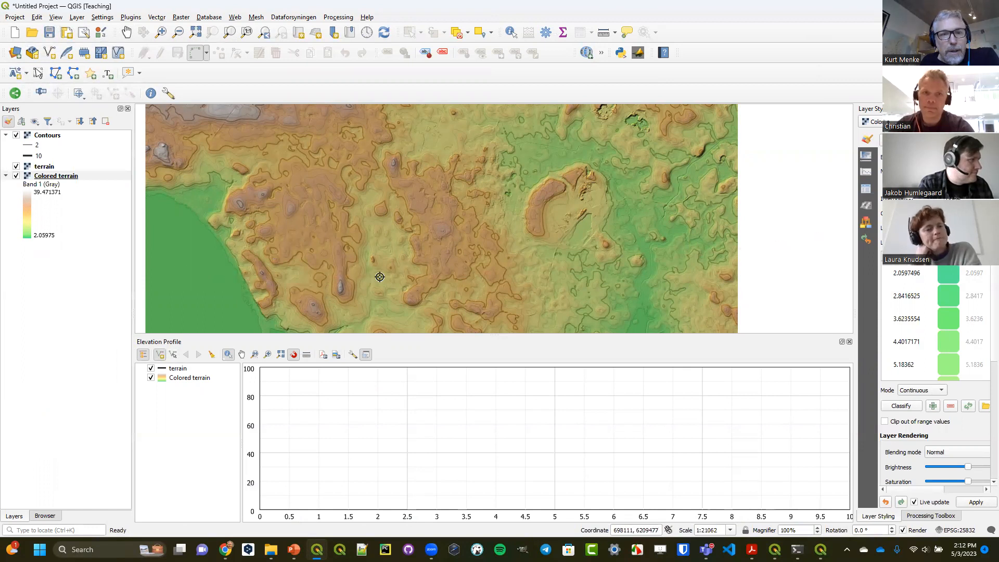
click(214, 290)
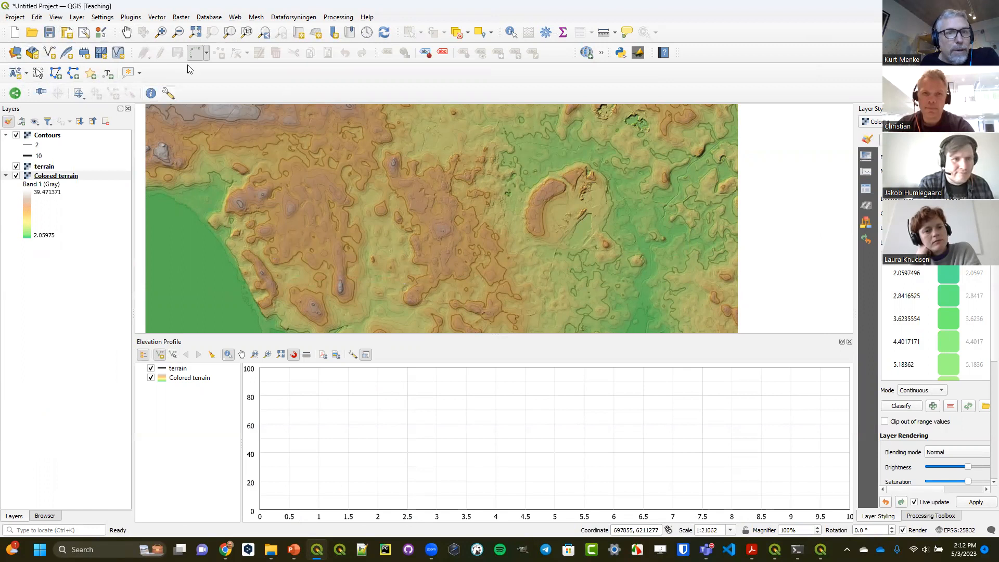
Set digitizing to Digitize with Segment and finish a straight profile line running east from the flat green area over the two peaks
click(207, 53)
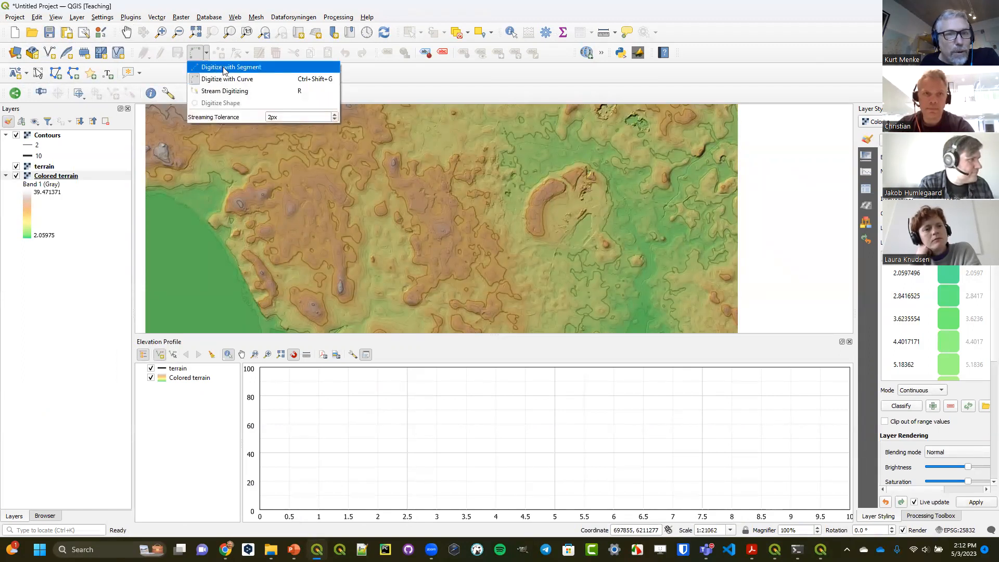
click(218, 70)
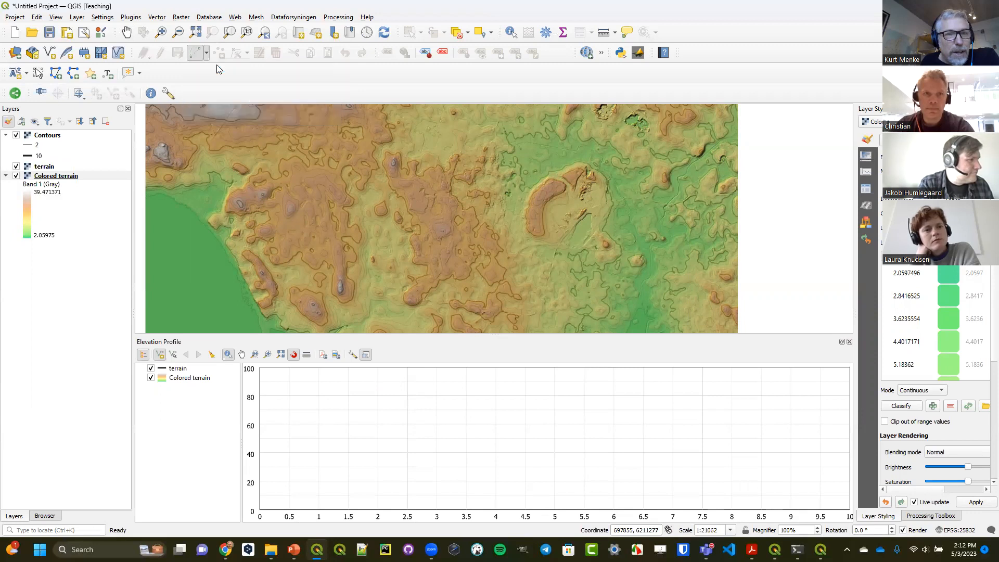
right_click(383, 282)
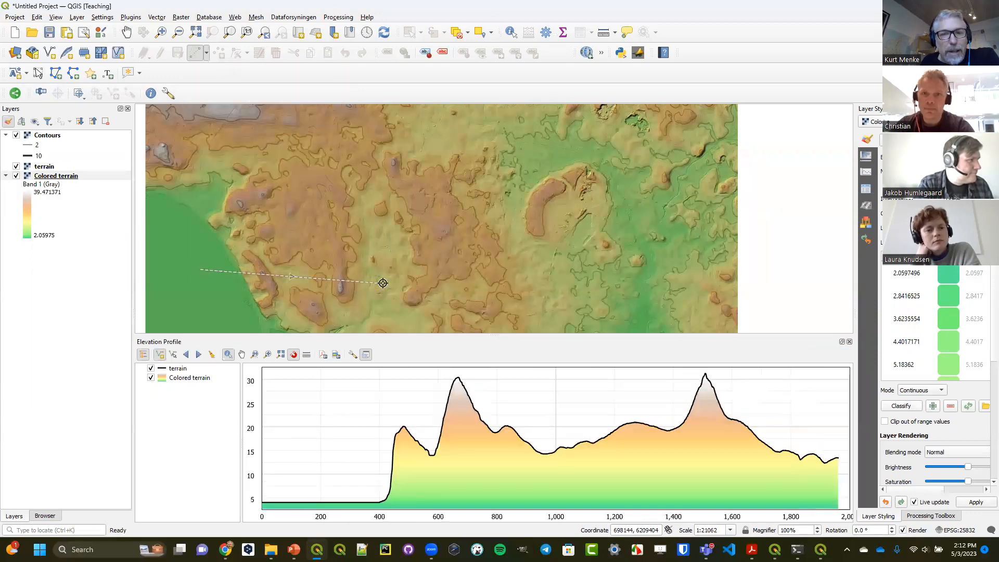
Create a print layout with an automatic title and add a map across the upper two-thirds of the page
click(15, 17)
click(42, 190)
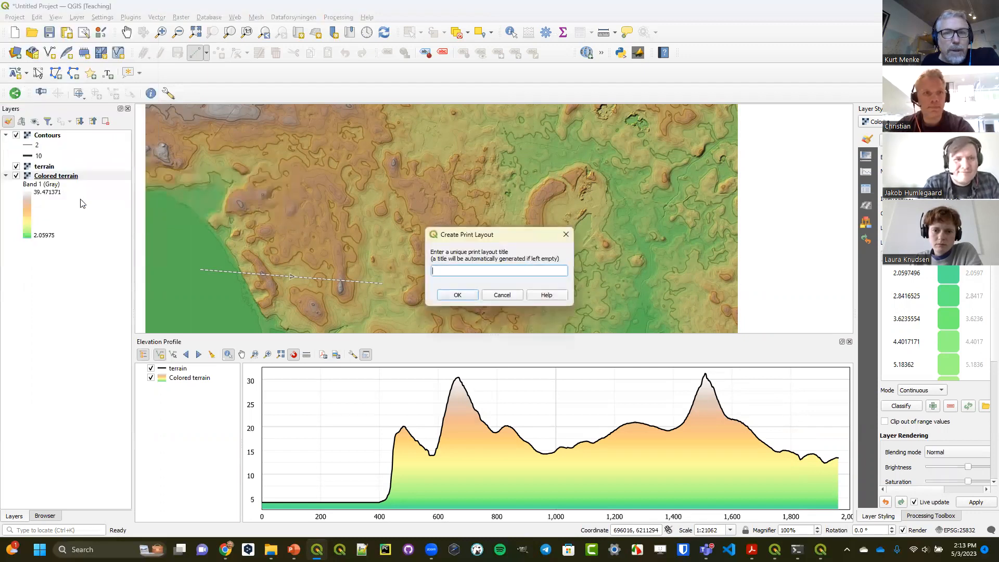
click(451, 297)
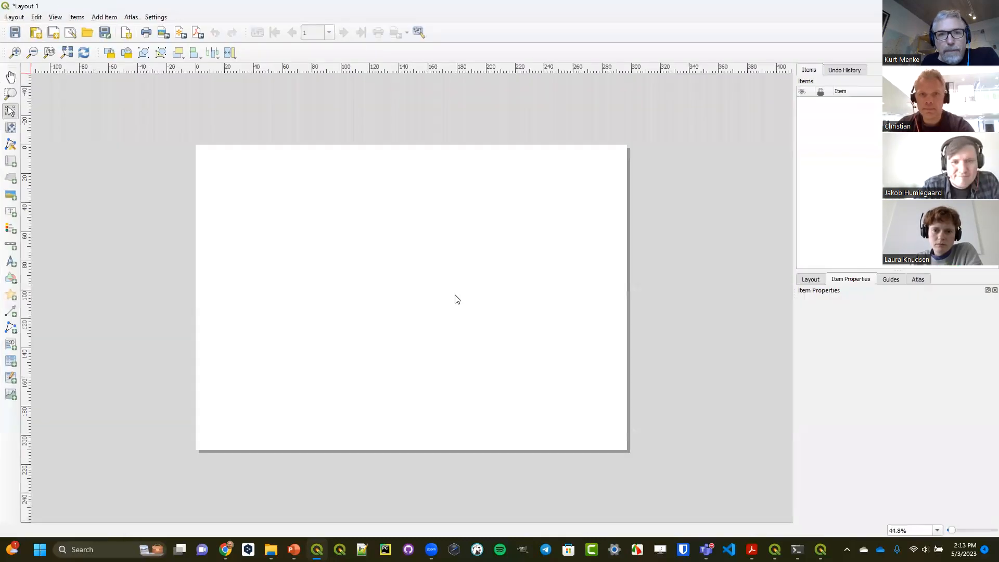
click(11, 162)
drag(205, 151, 617, 351)
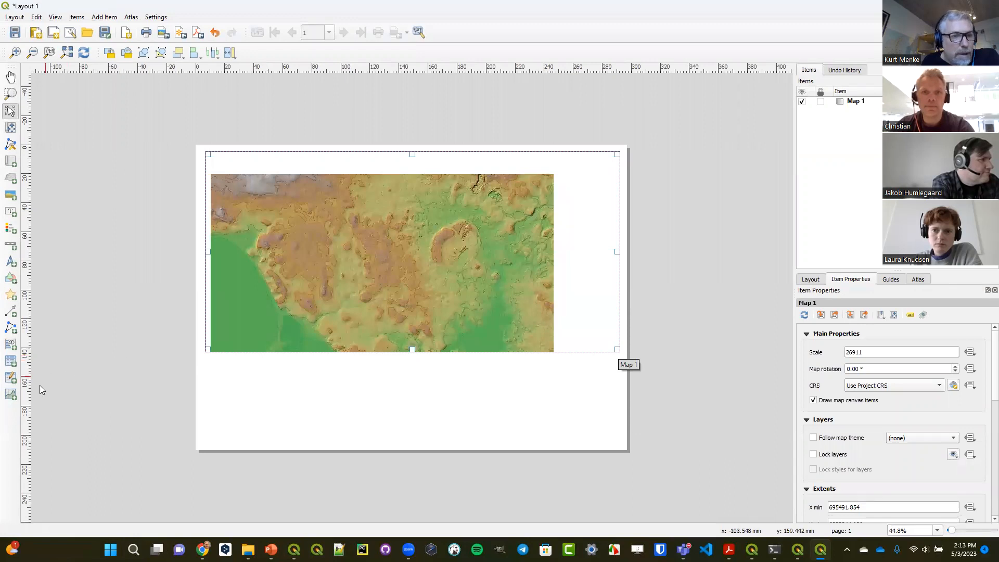
Add an elevation profile item in a wide strip beneath the map and copy its settings from the project's existing elevation profile
click(10, 395)
drag(213, 363, 552, 413)
drag(582, 420, 581, 420)
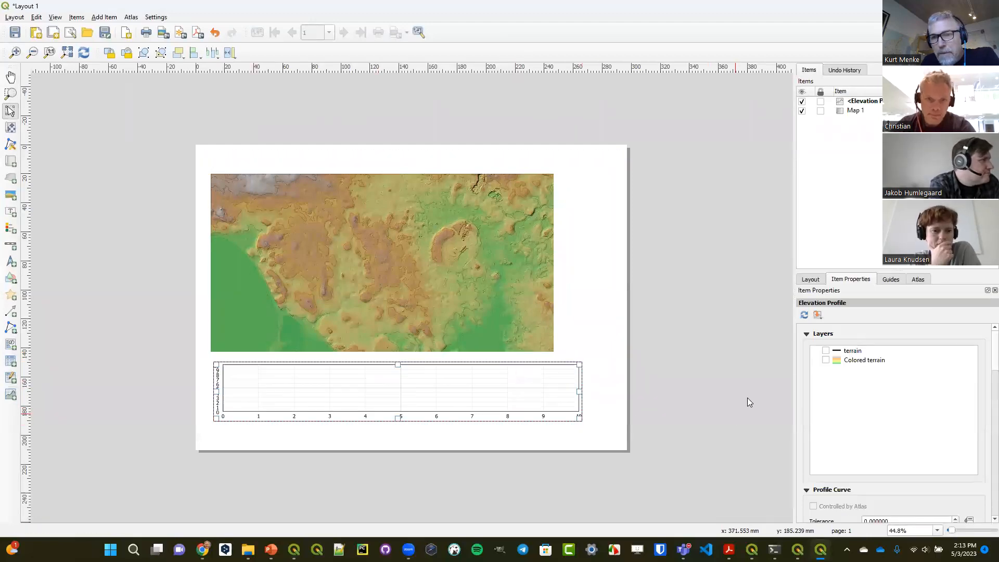
click(820, 319)
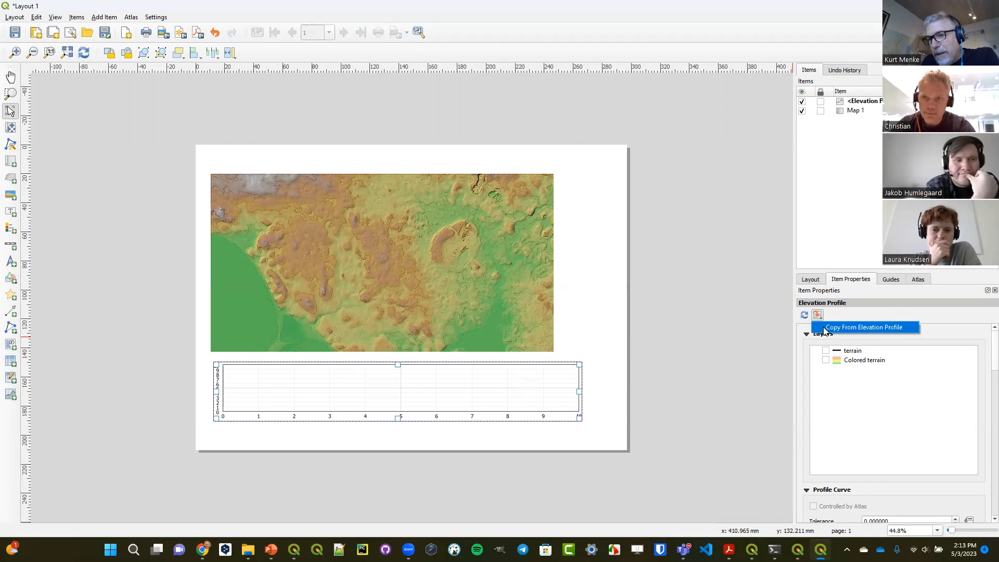
click(825, 328)
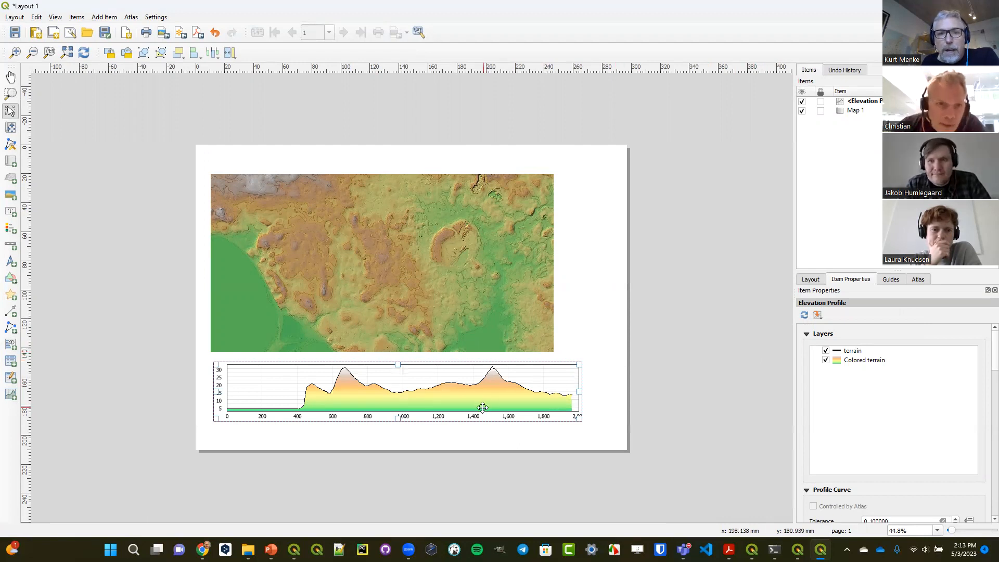
click(475, 301)
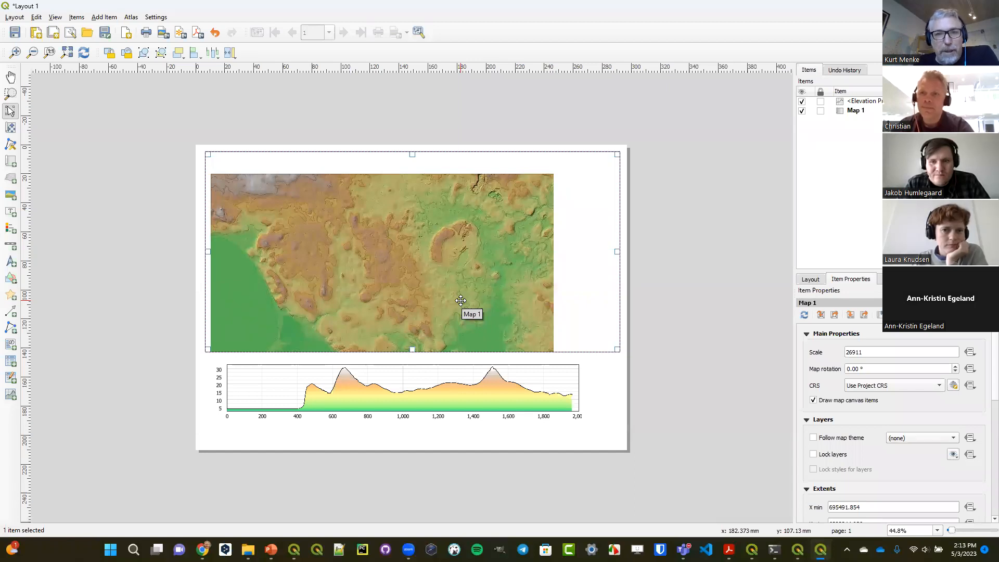
click(432, 389)
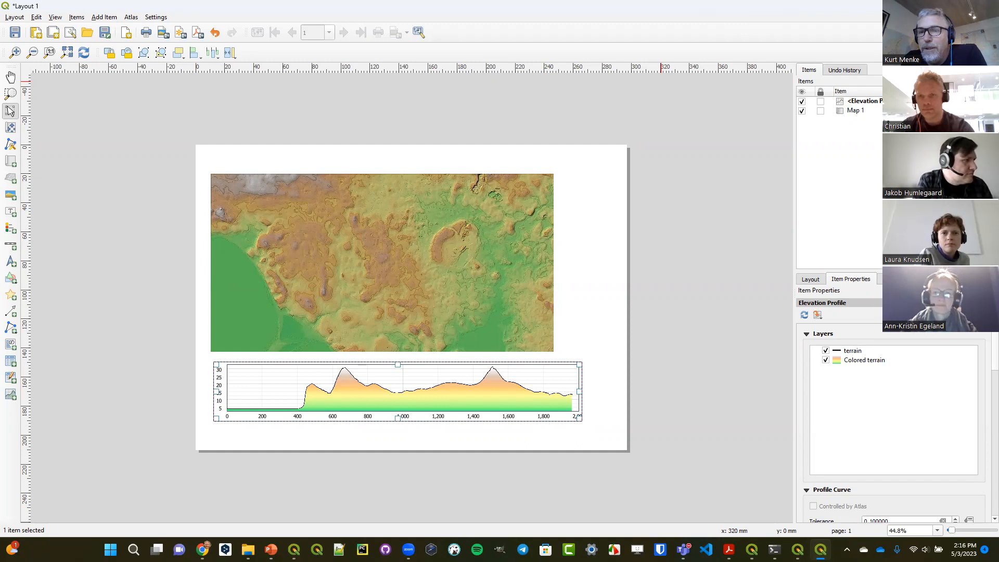
Switch back to the Class1 project and set up the raster Translate (Convert Format) tool with landcover_aligned as the input layer
key(alt+Tab)
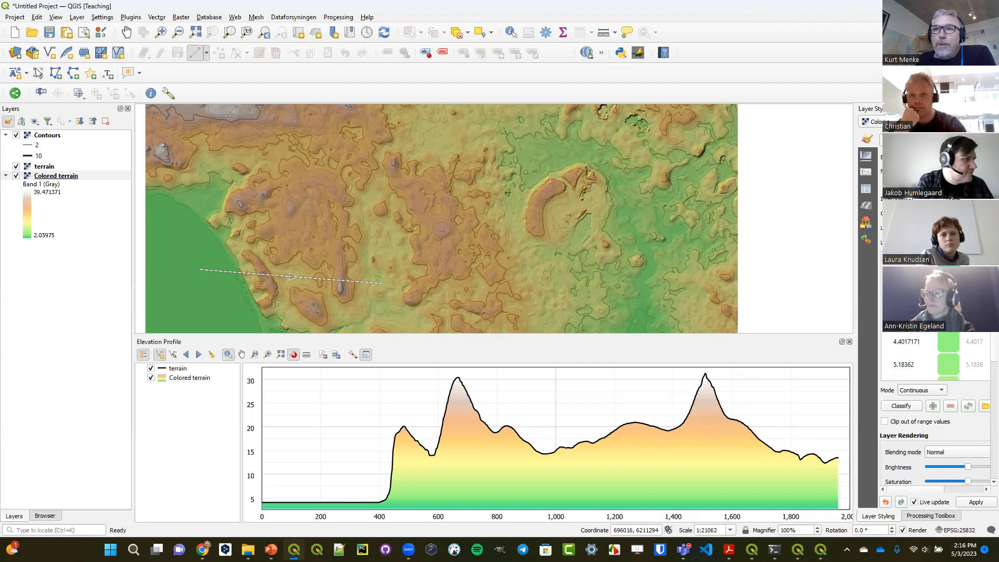
click(939, 6)
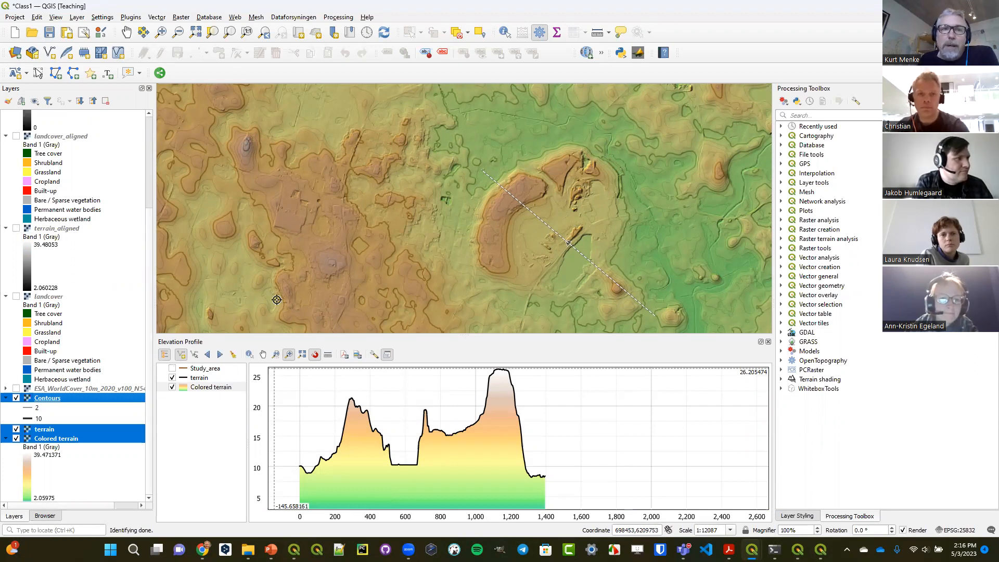
click(183, 19)
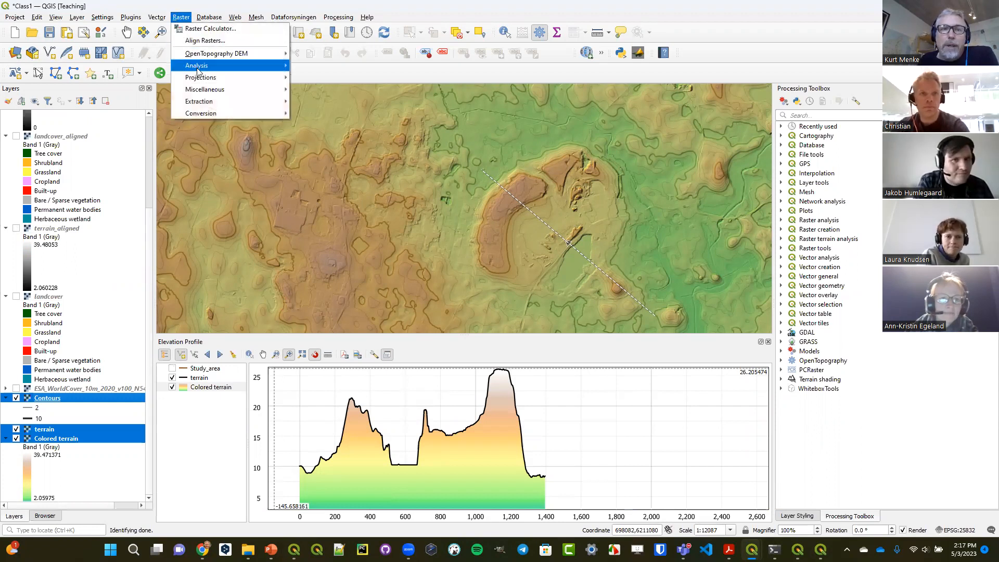
mouse_move(229, 113)
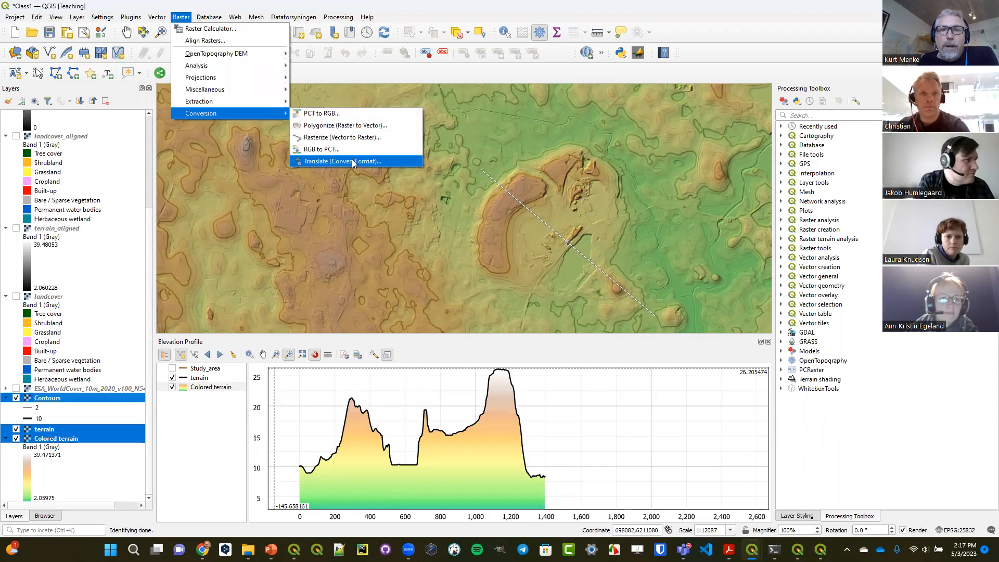
click(381, 163)
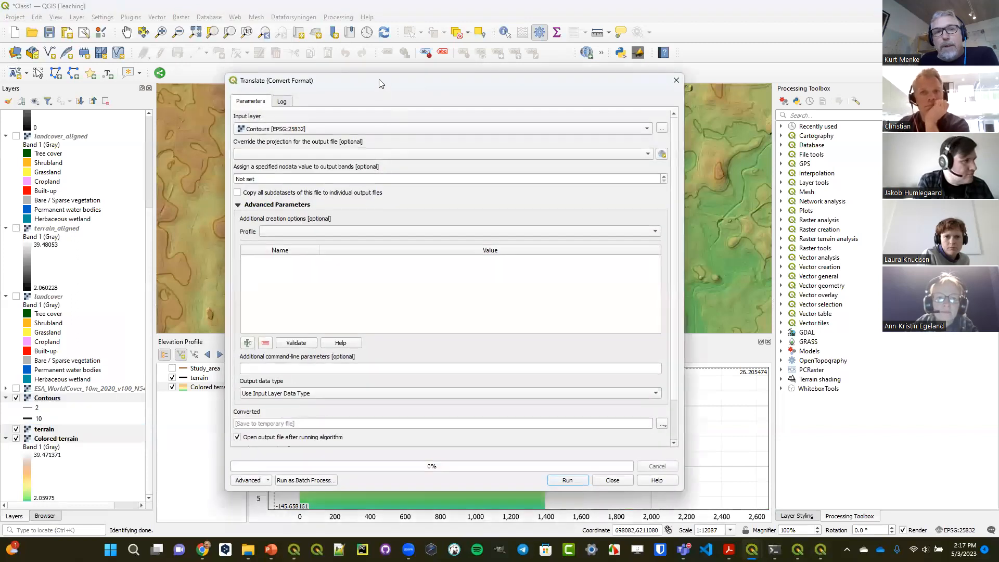
drag(378, 73, 383, 12)
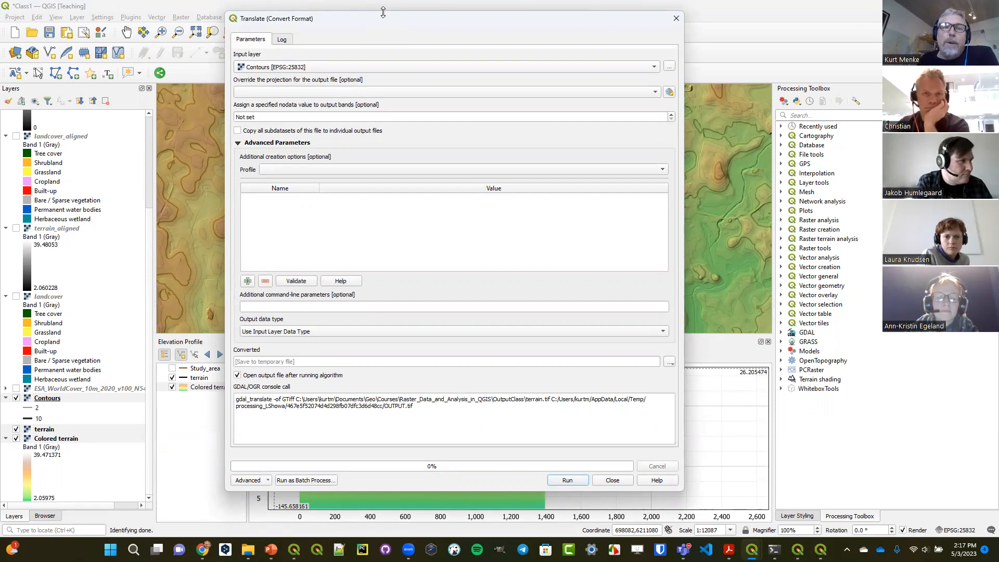
click(319, 67)
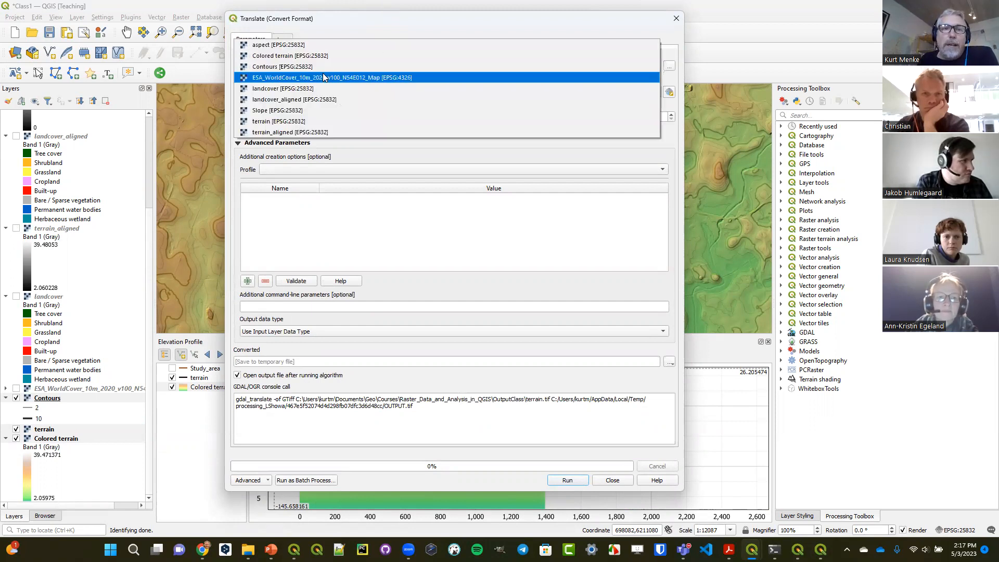
click(322, 100)
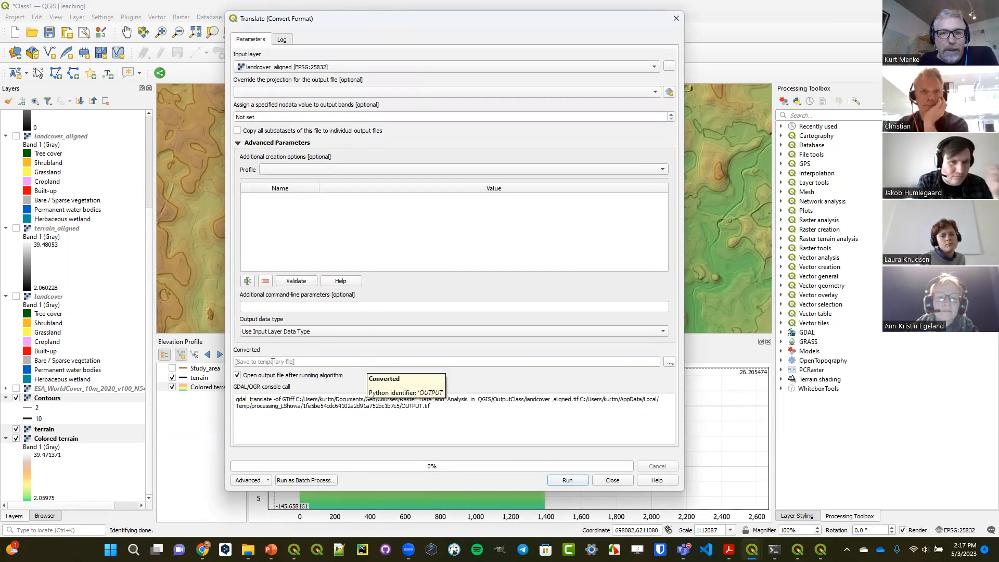
Set the converted output to an ASC file named landcover_aligned in the OutputClass folder
click(670, 361)
click(693, 385)
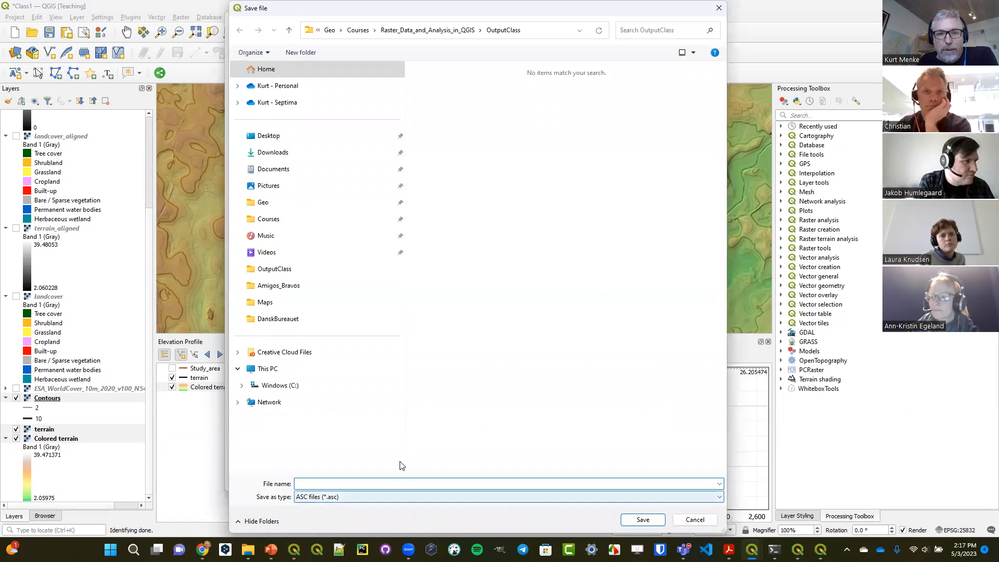
click(400, 496)
scroll(341, 451, down, 5)
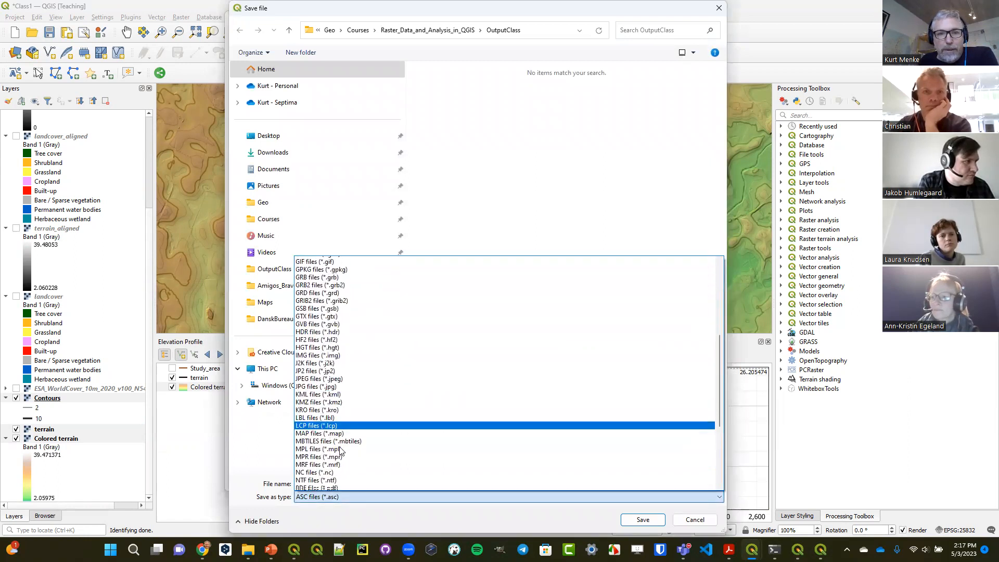
scroll(341, 451, up, 10)
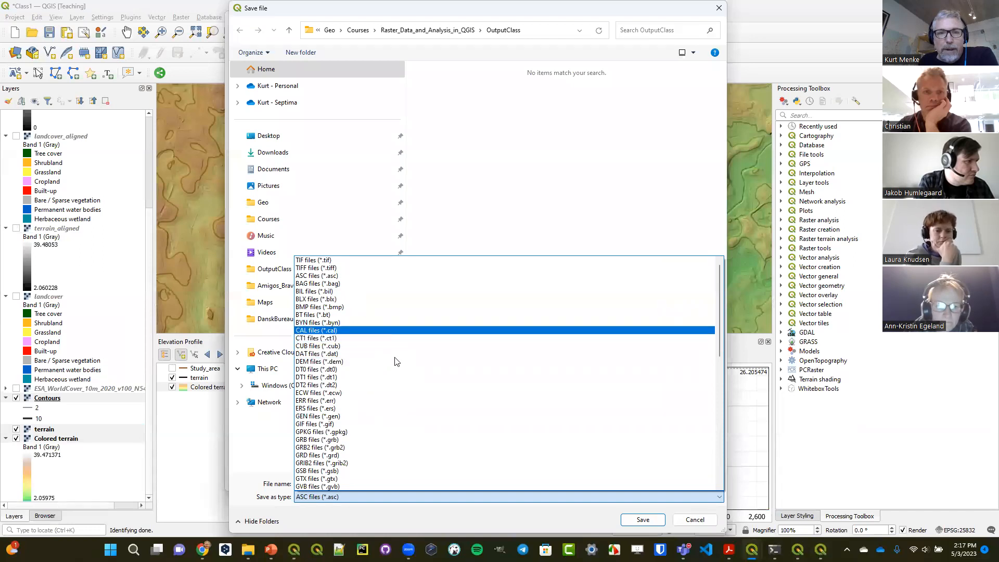
click(333, 279)
click(333, 480)
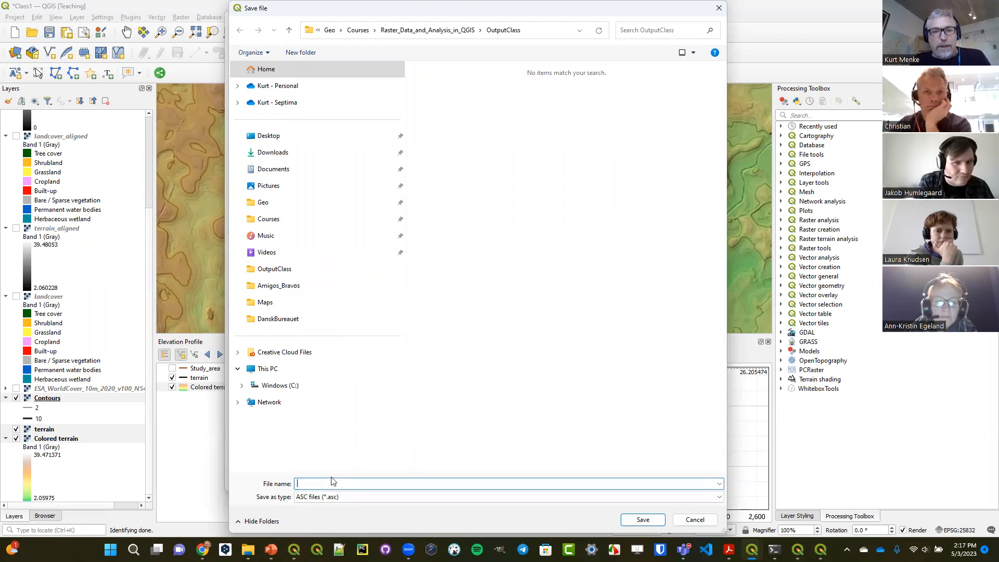
text(landcover_)
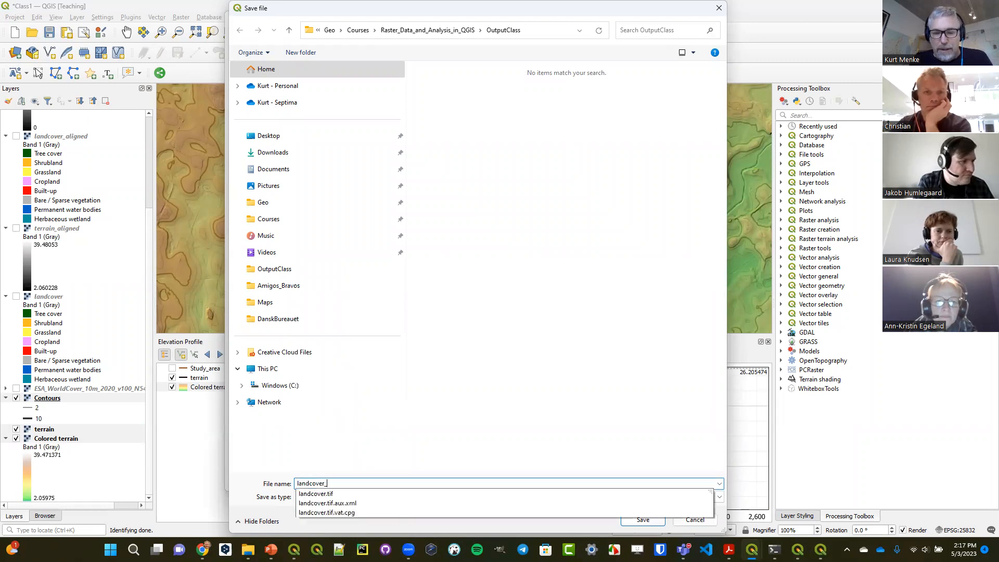
text(aligned)
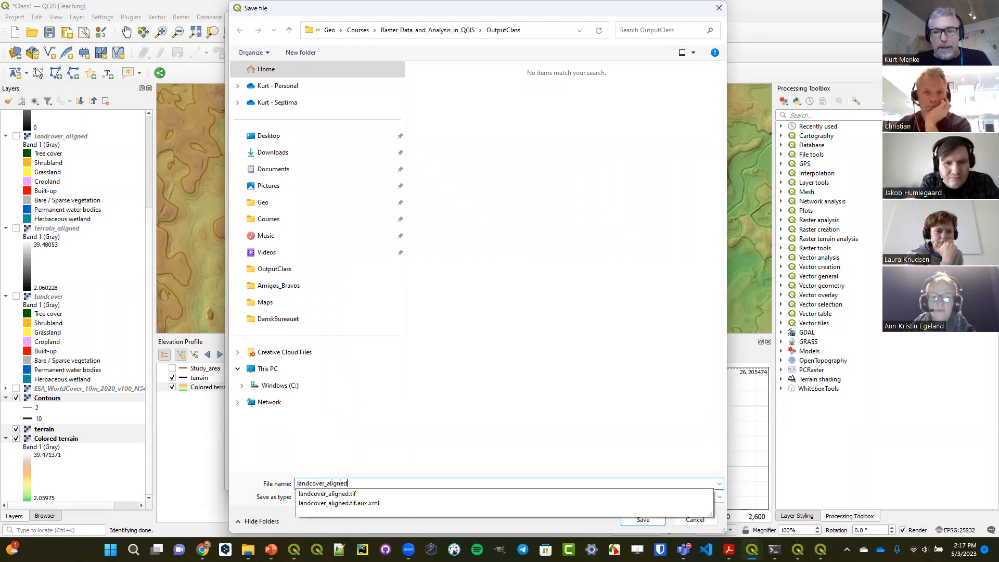
key(Return)
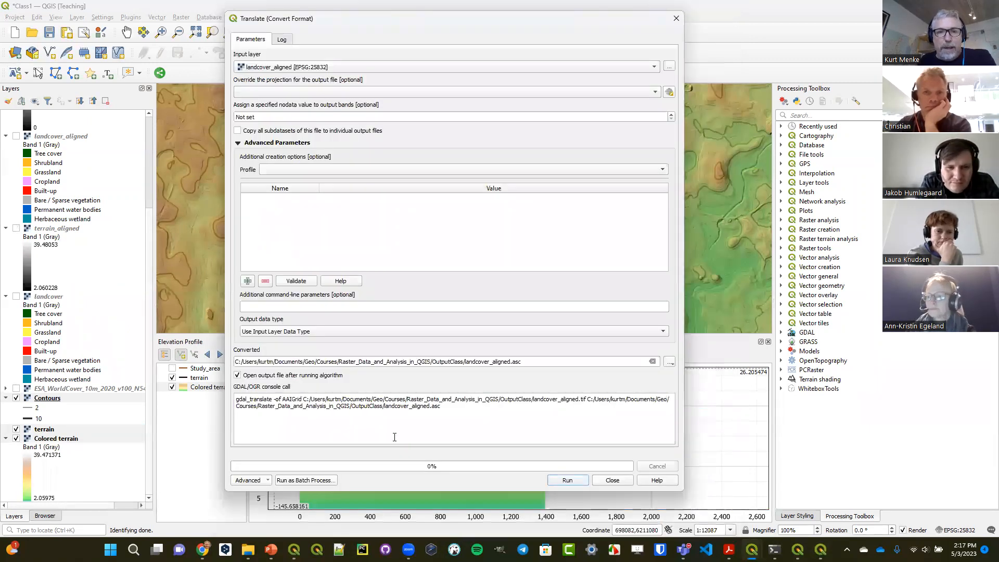
Examine the output's .asc extension, the generated gdal_translate command, the nodata option and the available output data types
drag(522, 362, 511, 362)
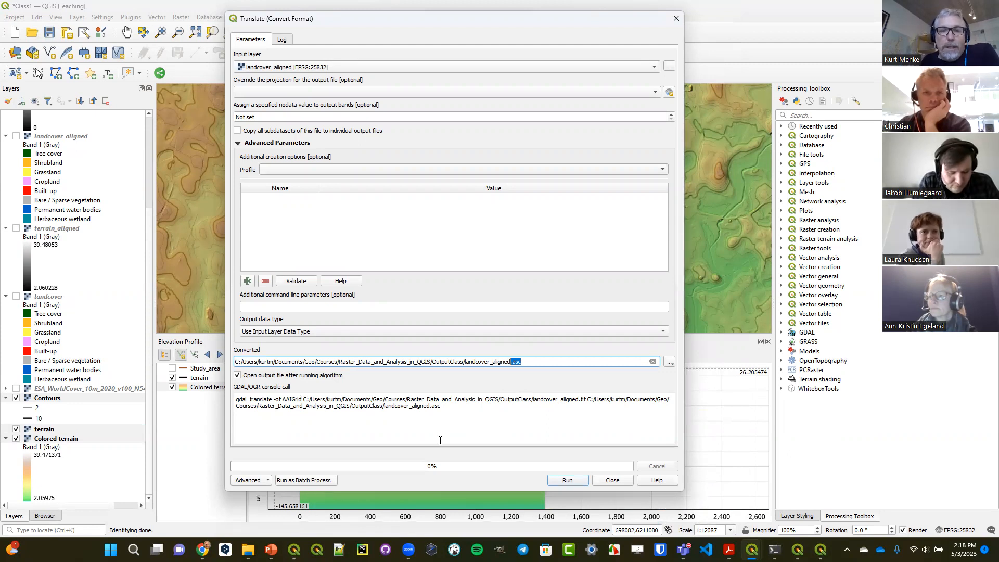
double_click(239, 399)
drag(279, 397, 452, 410)
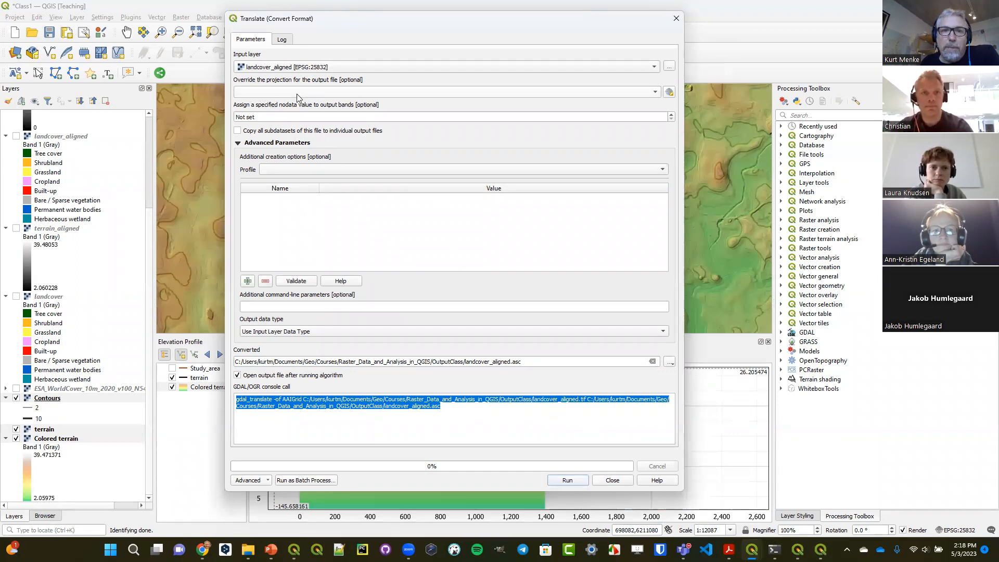
click(273, 117)
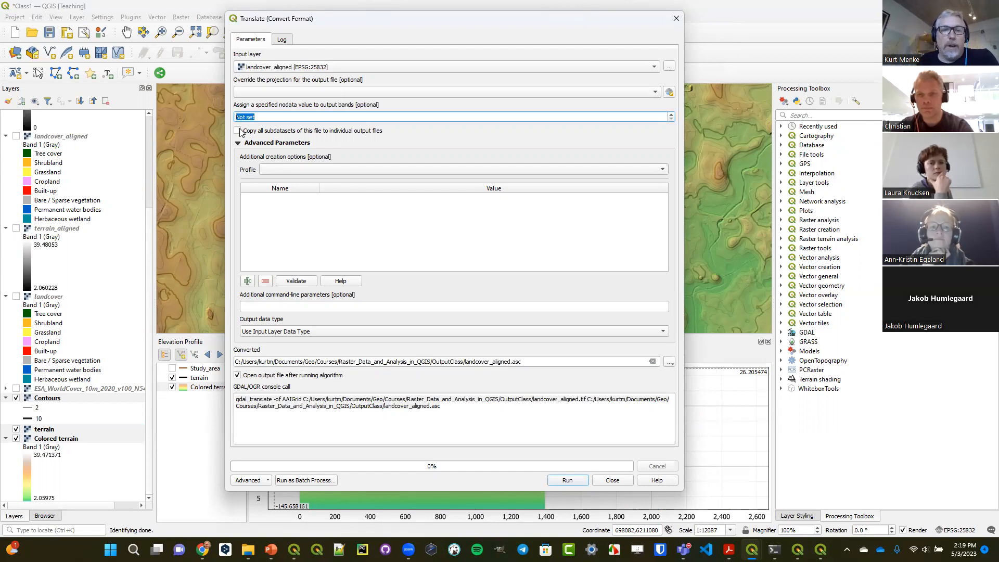
click(306, 333)
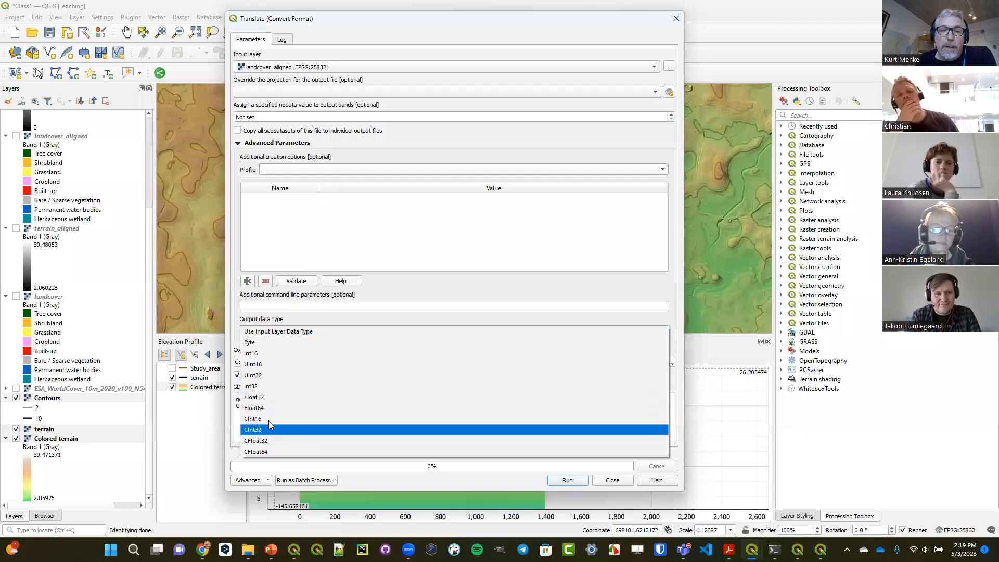
click(400, 284)
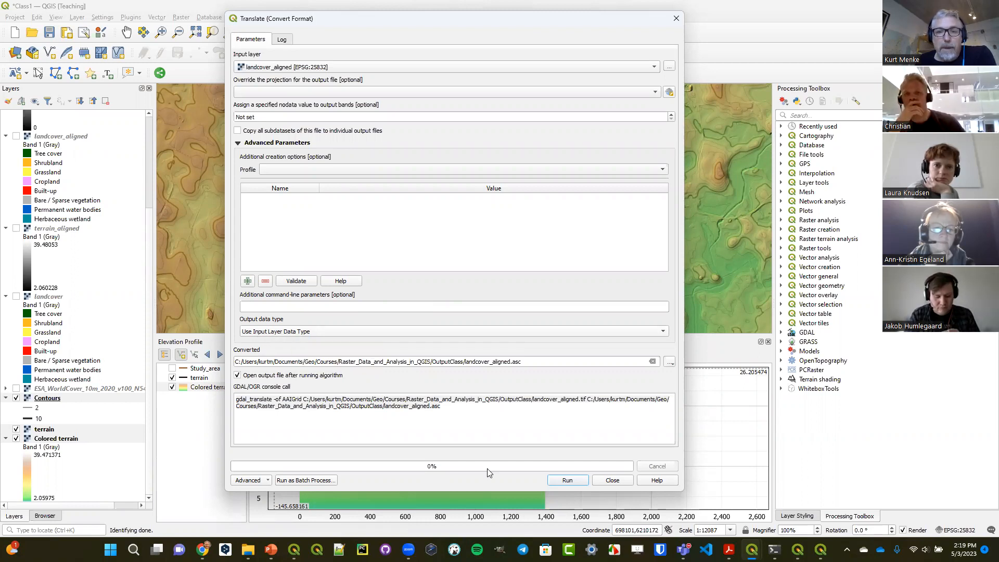
Run the ASC conversion, close the Translate dialog, and hide the newly loaded landcover_aligned layer
key(Return)
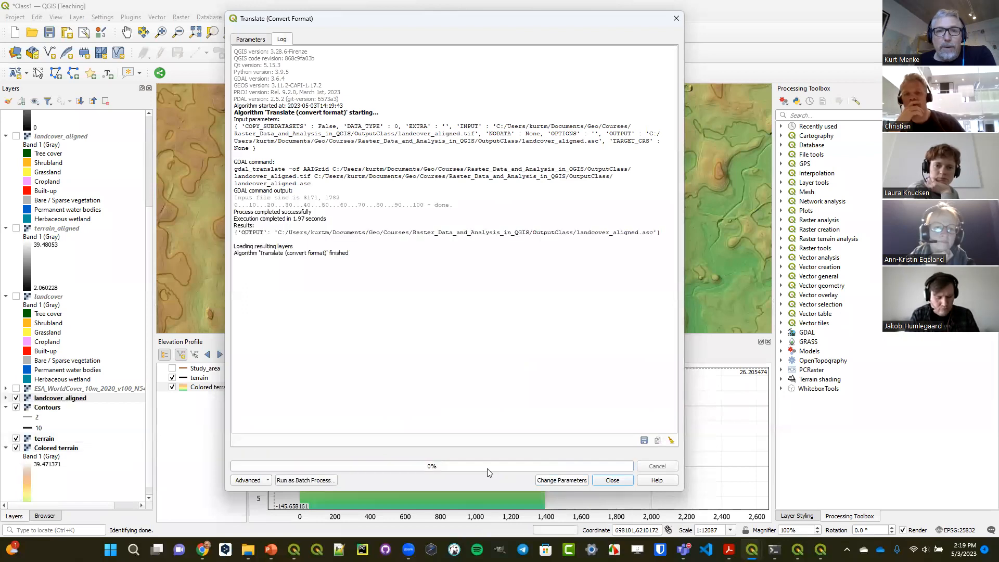
click(613, 480)
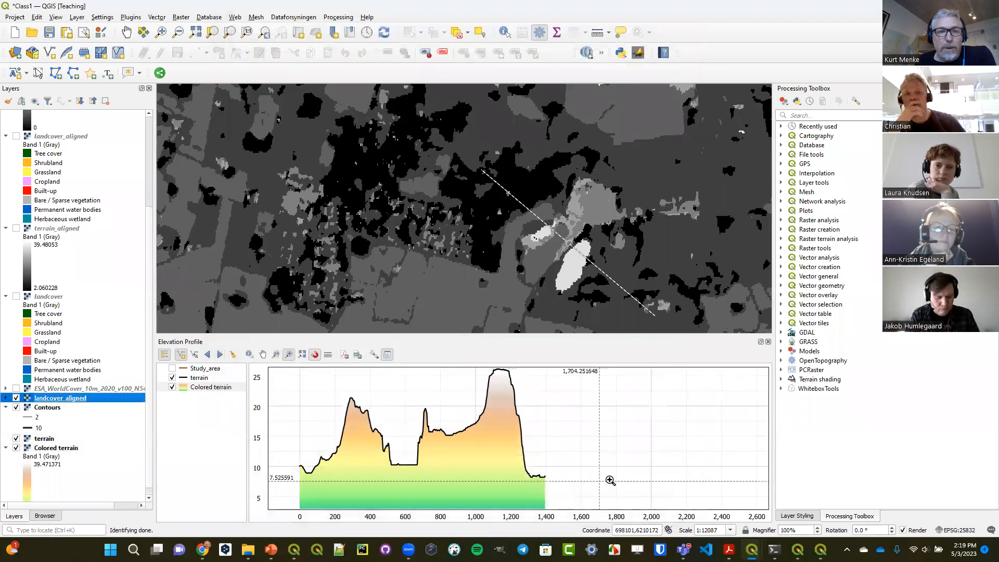
click(16, 398)
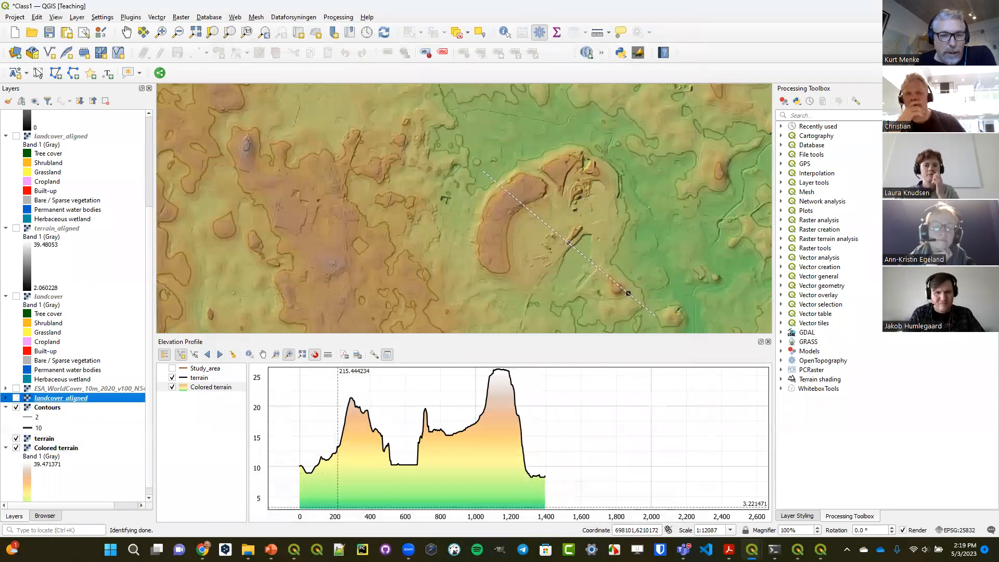
Switch to File Explorer and compare the file sizes of landcover_aligned.asc and landcover_aligned.tif in the OutputClass folder
click(247, 549)
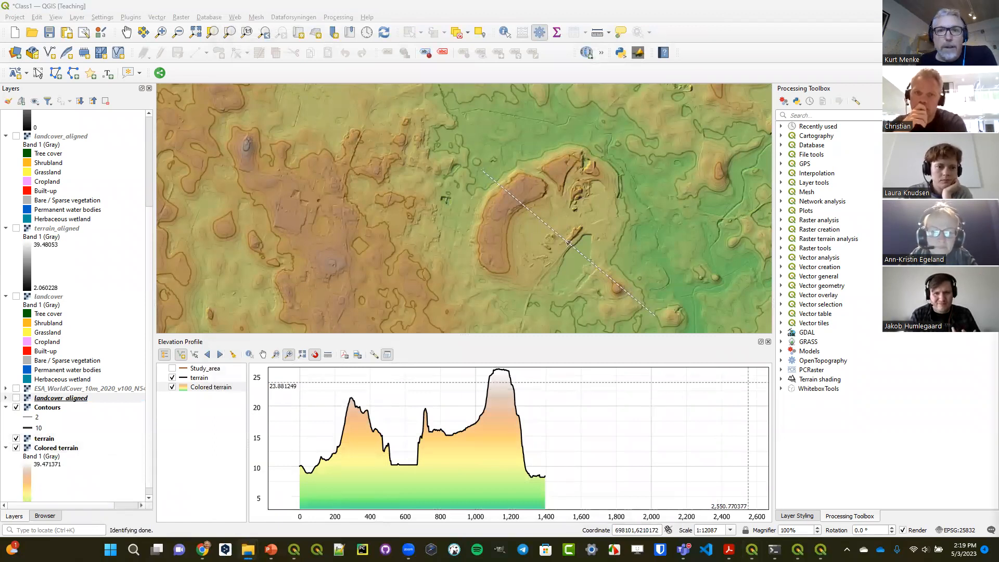
drag(488, 21, 679, 51)
drag(483, 48, 398, 33)
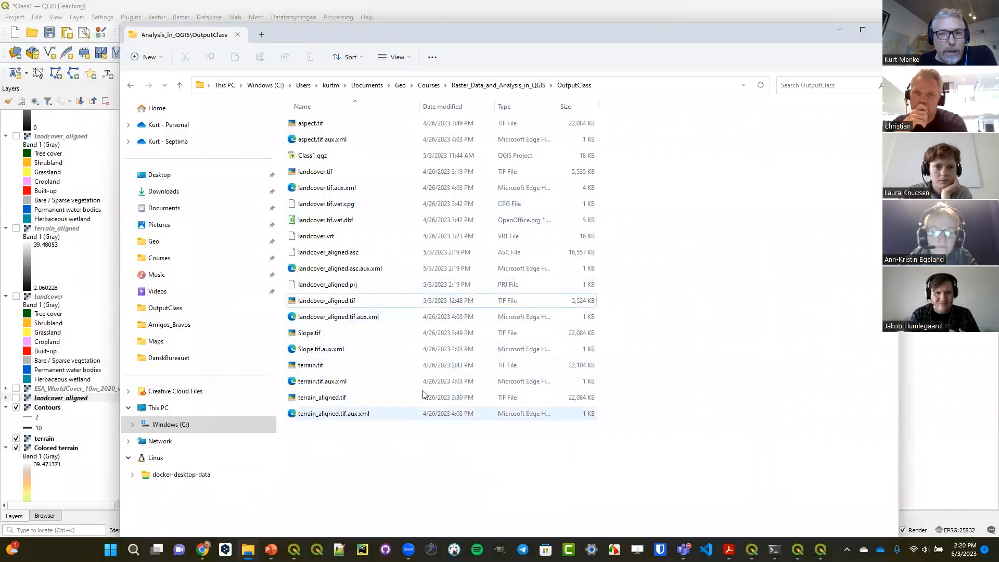
click(327, 254)
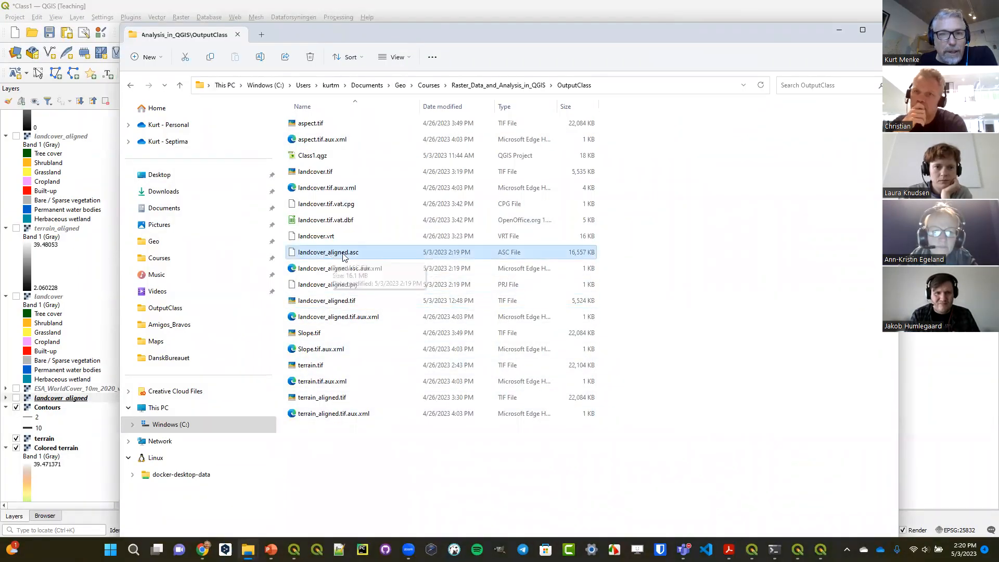
ctrl+click(326, 306)
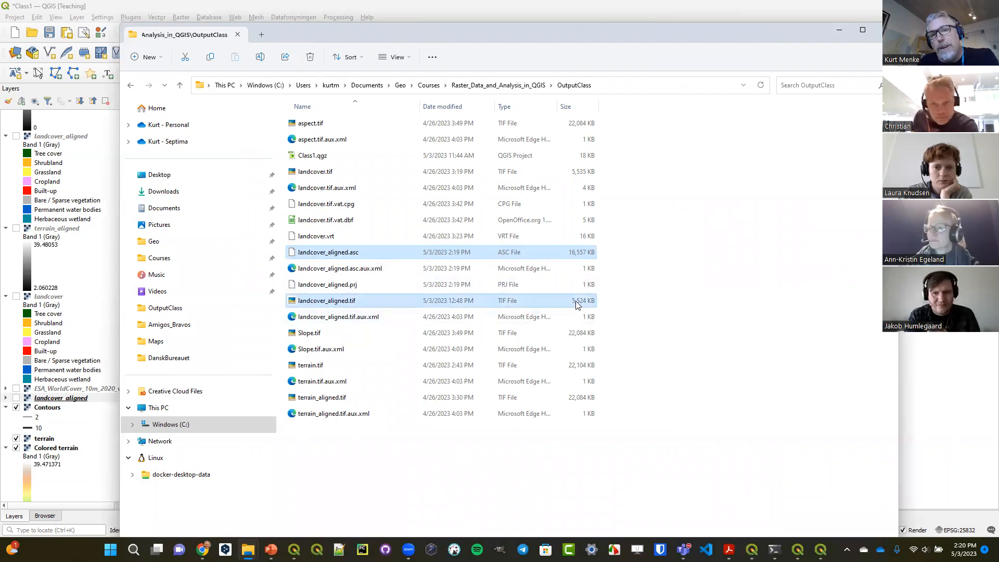
click(581, 257)
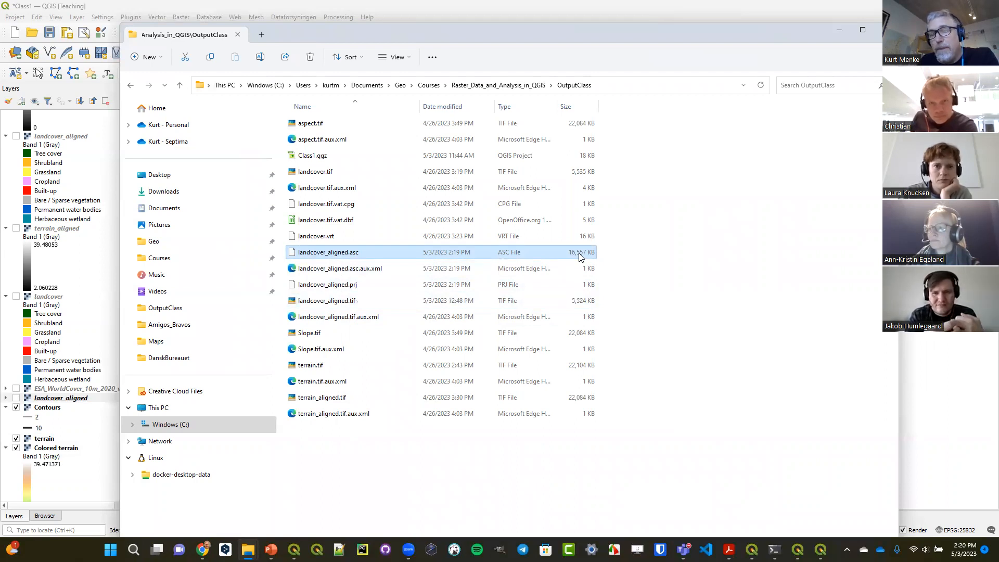
Open landcover_aligned.asc in Notepad++ and resize and reposition its window to read the header and cell values
right_click(351, 255)
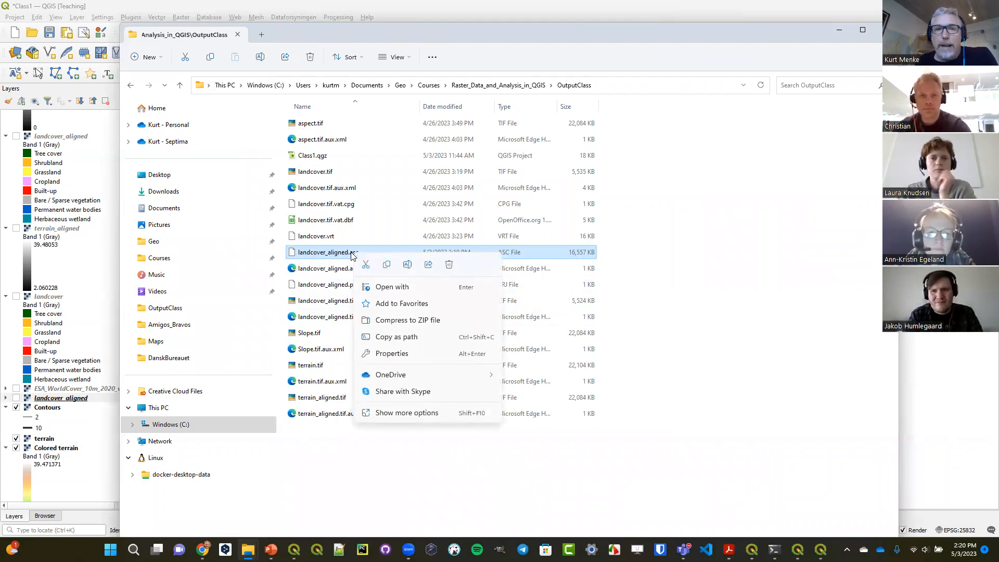
click(399, 415)
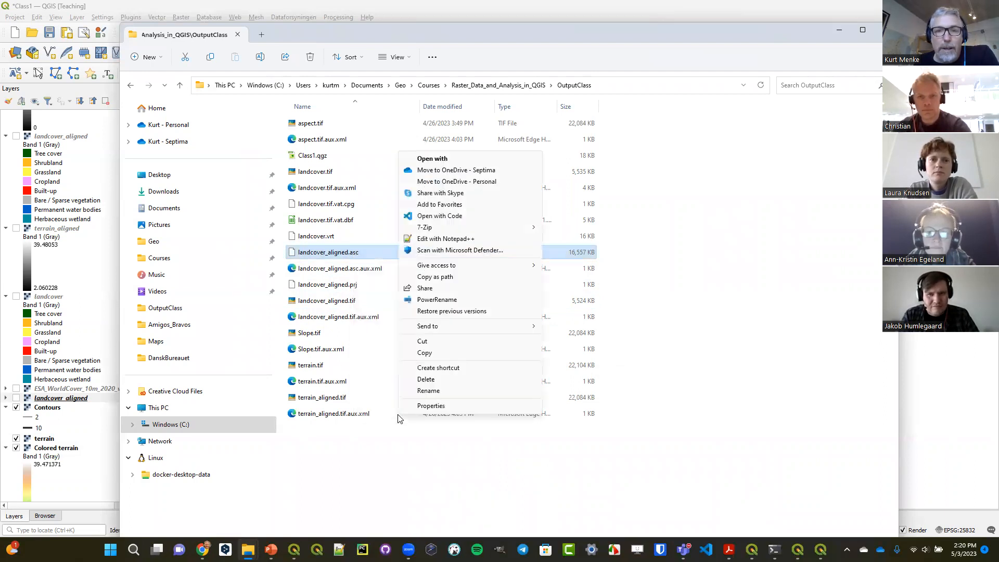
click(447, 239)
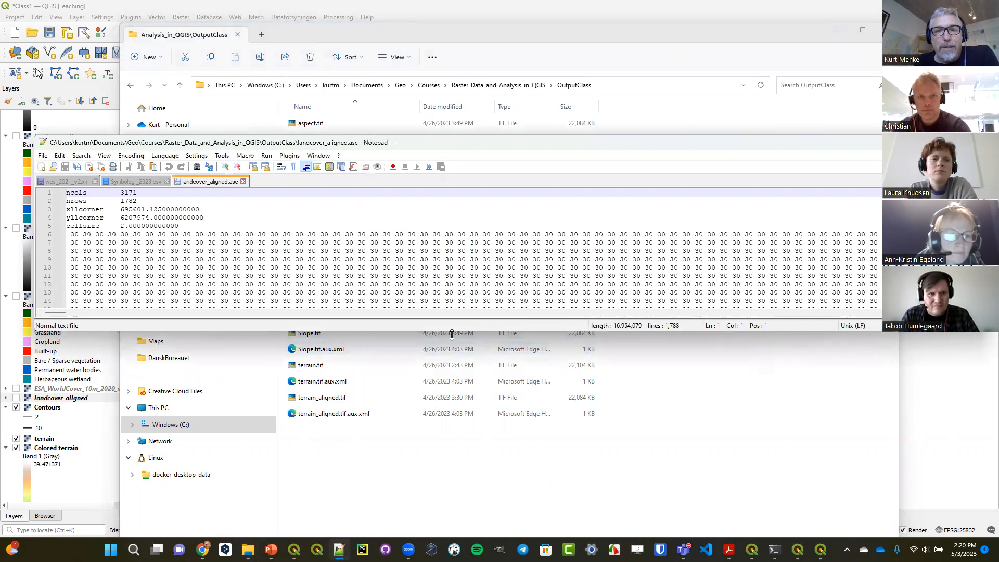
drag(451, 332, 452, 515)
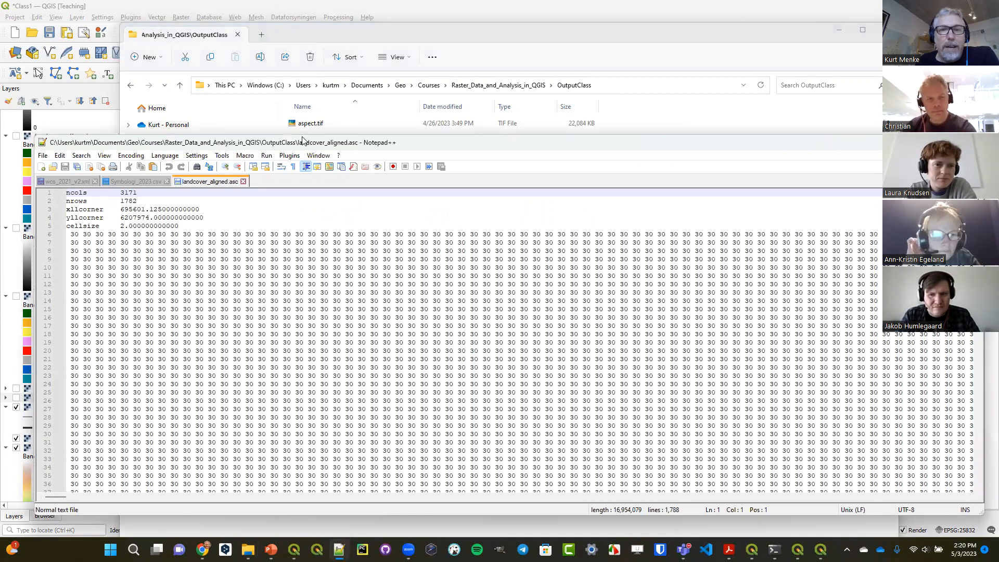
drag(302, 139, 268, 111)
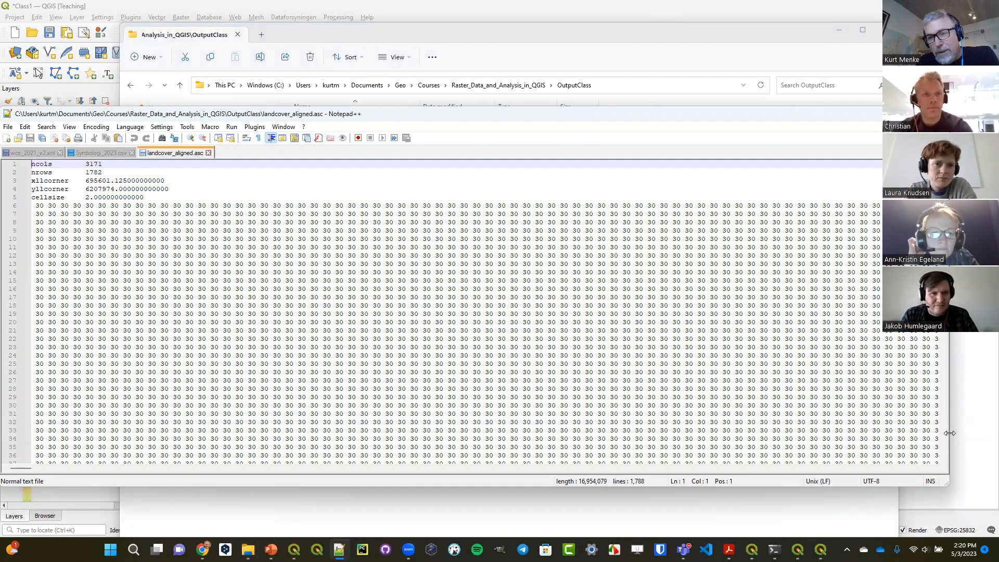
drag(950, 433, 833, 433)
Check the last rows of grid values in landcover_aligned.asc, and put away Notepad++ and File Explorer to return to QGIS
drag(827, 183, 827, 451)
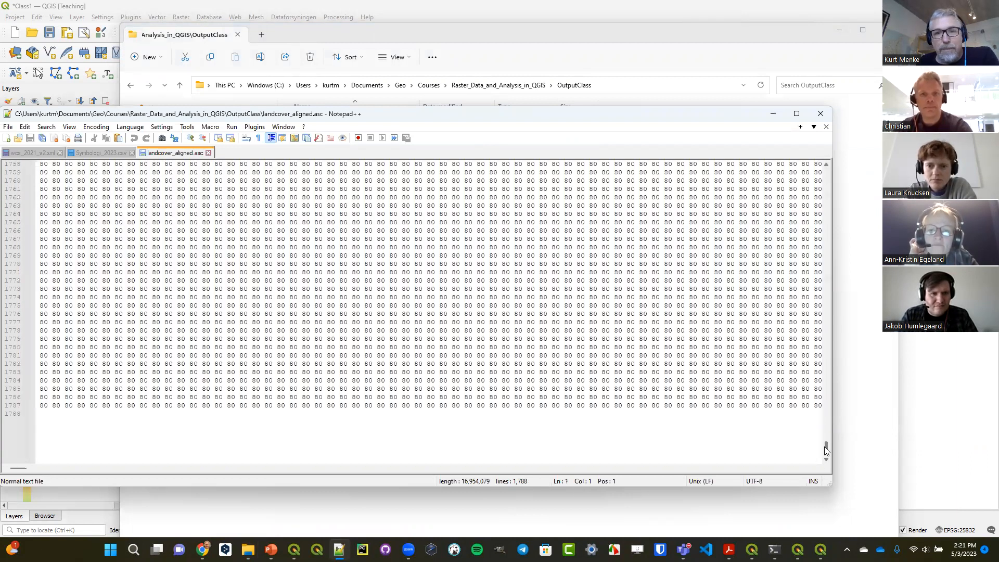
click(821, 114)
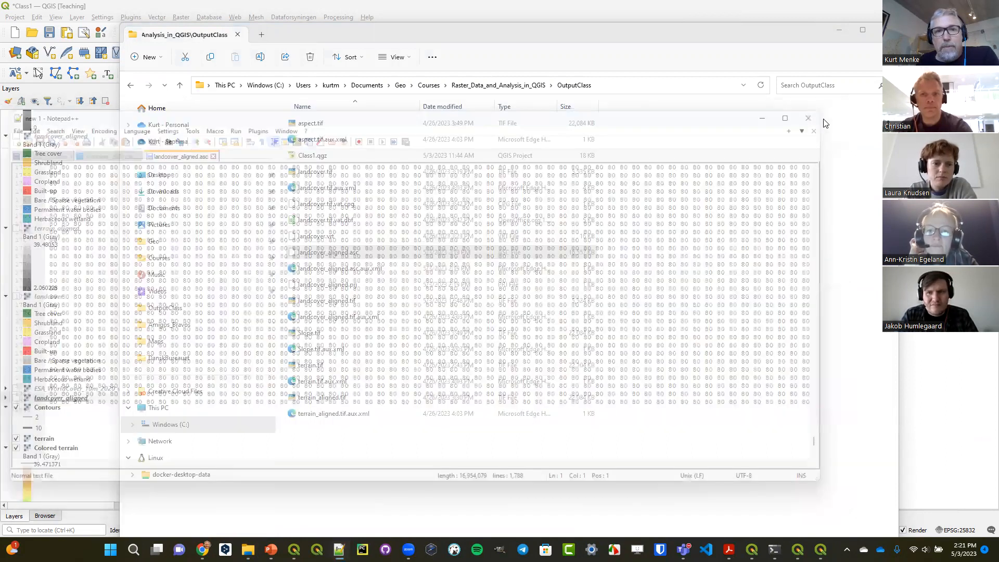
click(842, 33)
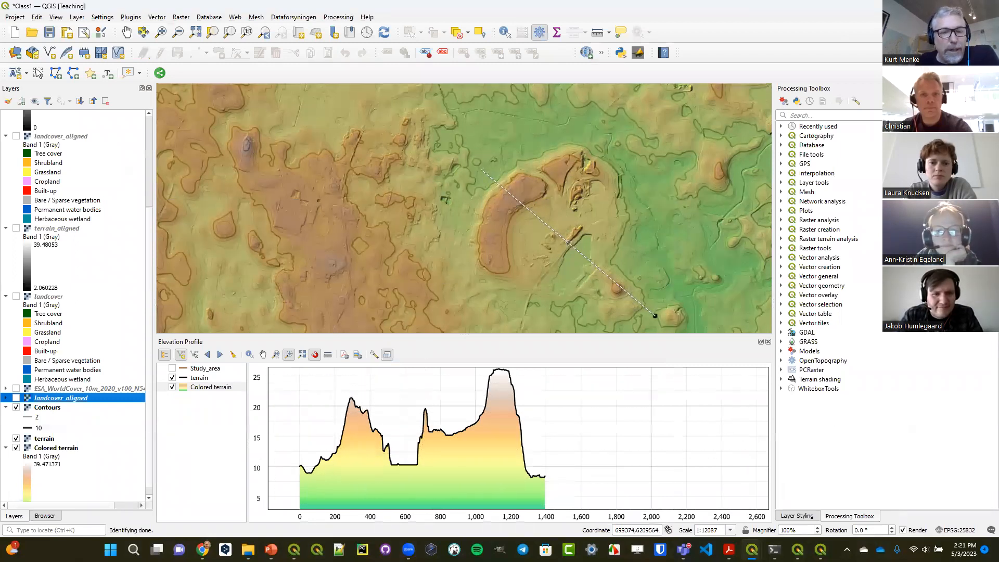
Switch to the GDAL documentation in Chrome and open the gdal_translate page from the raster programs list
click(202, 550)
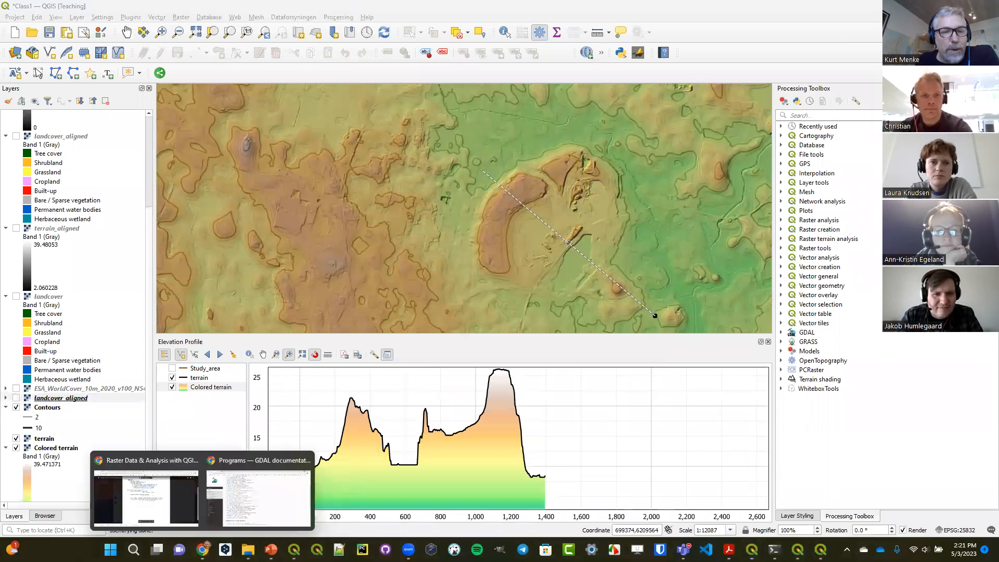
click(259, 499)
scroll(272, 330, up, 1)
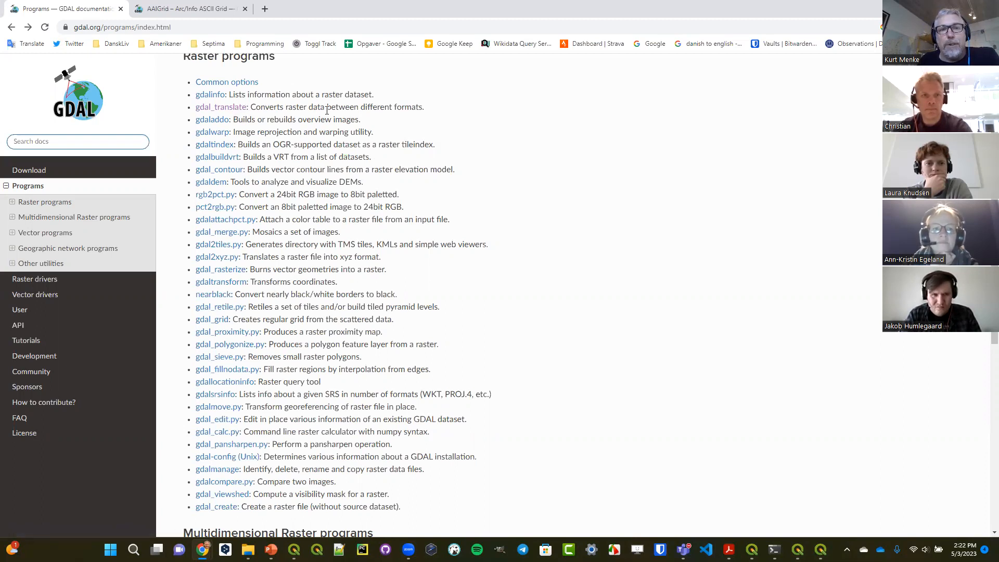
click(238, 108)
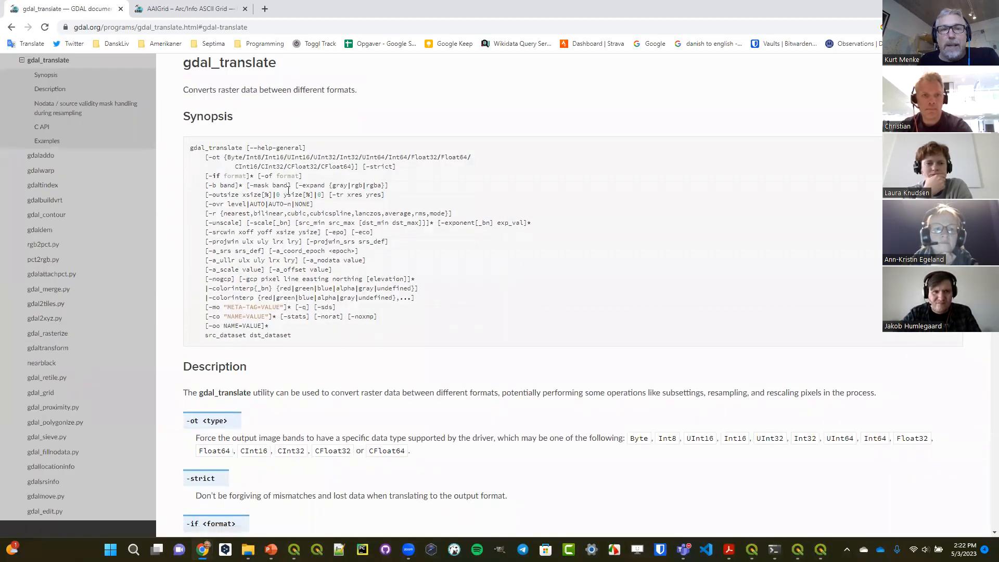
Read through the gdal_translate options down to the GTiff tiling example, and return to the raster programs list
scroll(288, 190, down, 7)
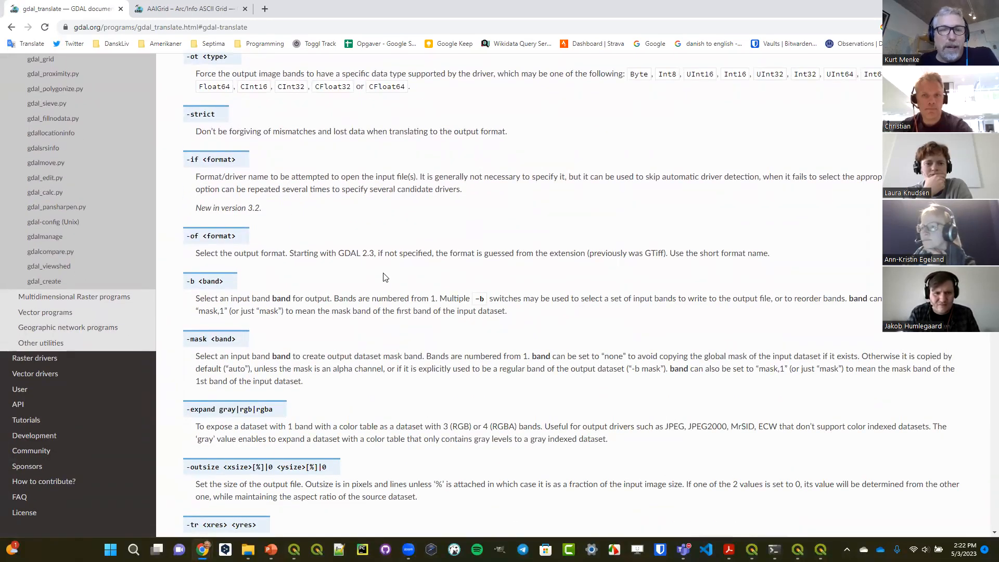
scroll(391, 299, down, 10)
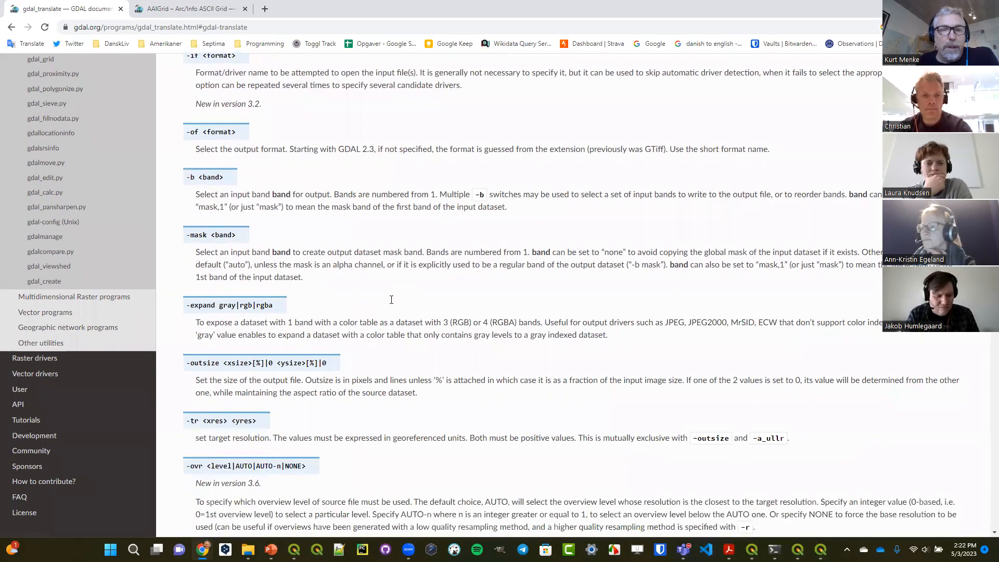
scroll(392, 300, down, 15)
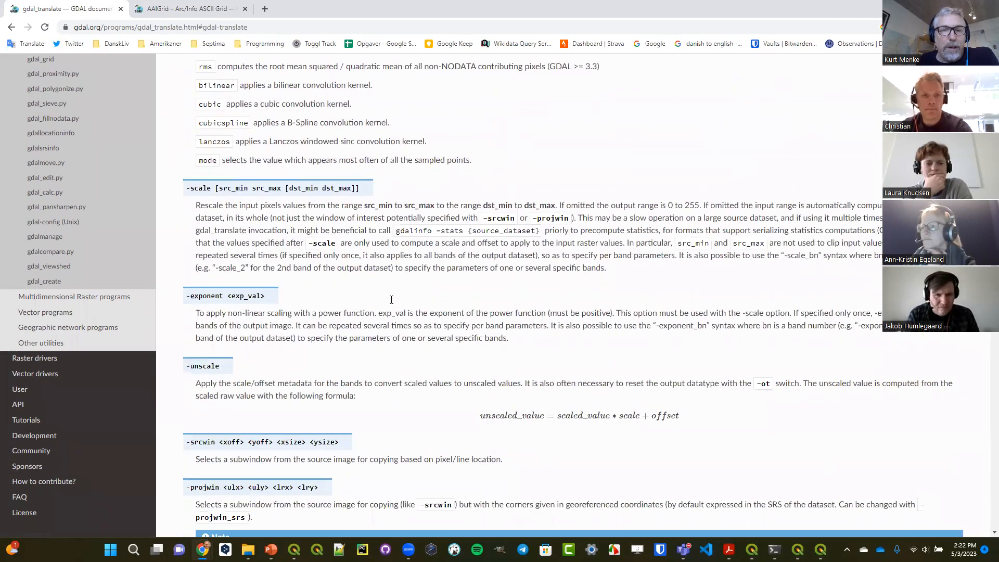
scroll(391, 300, down, 10)
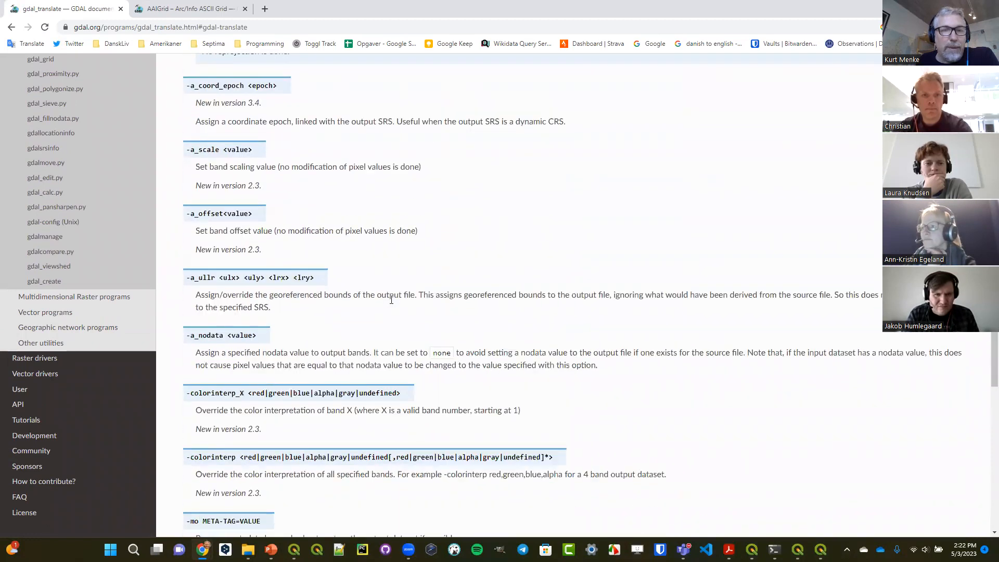
scroll(393, 304, down, 6)
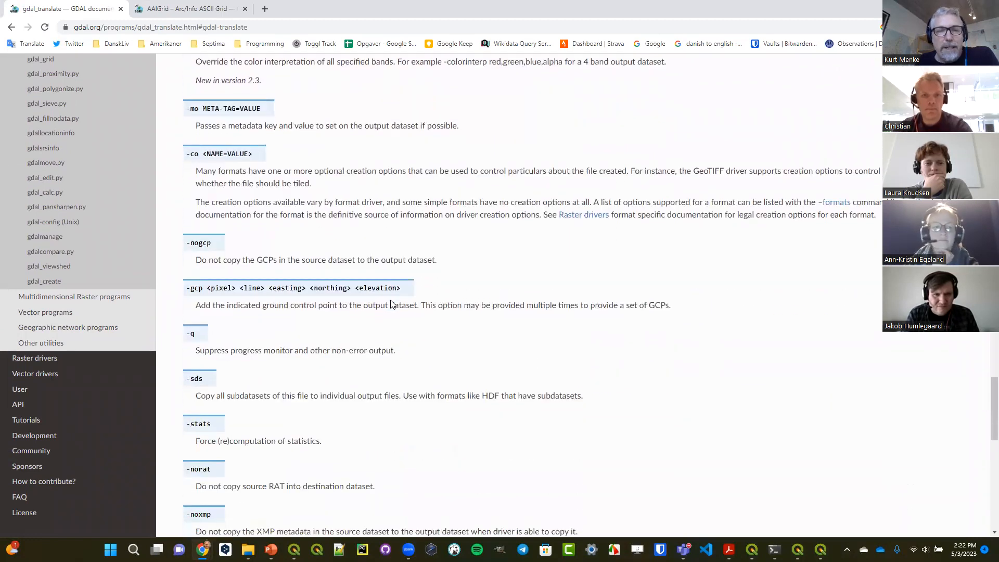
scroll(392, 304, down, 8)
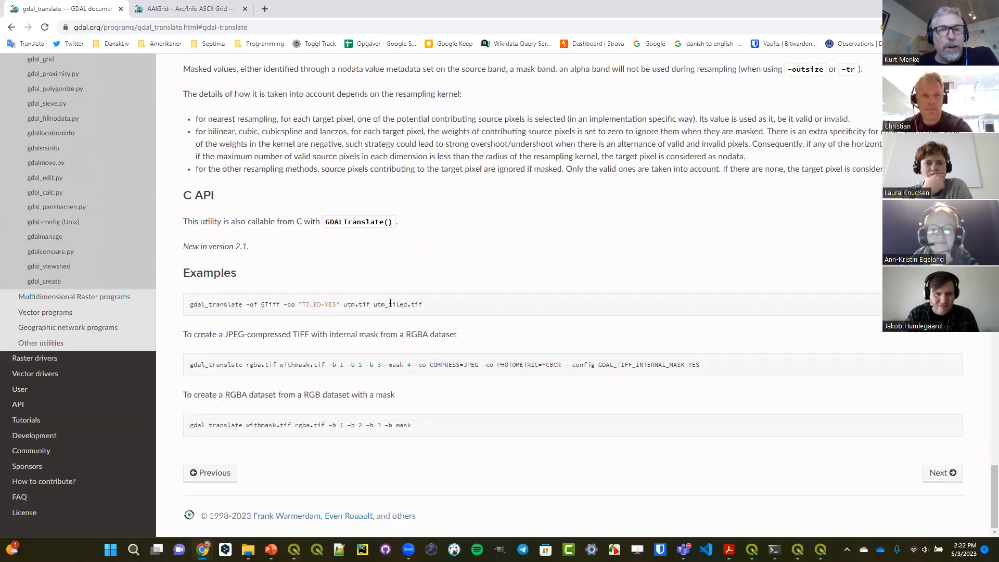
drag(455, 311, 177, 315)
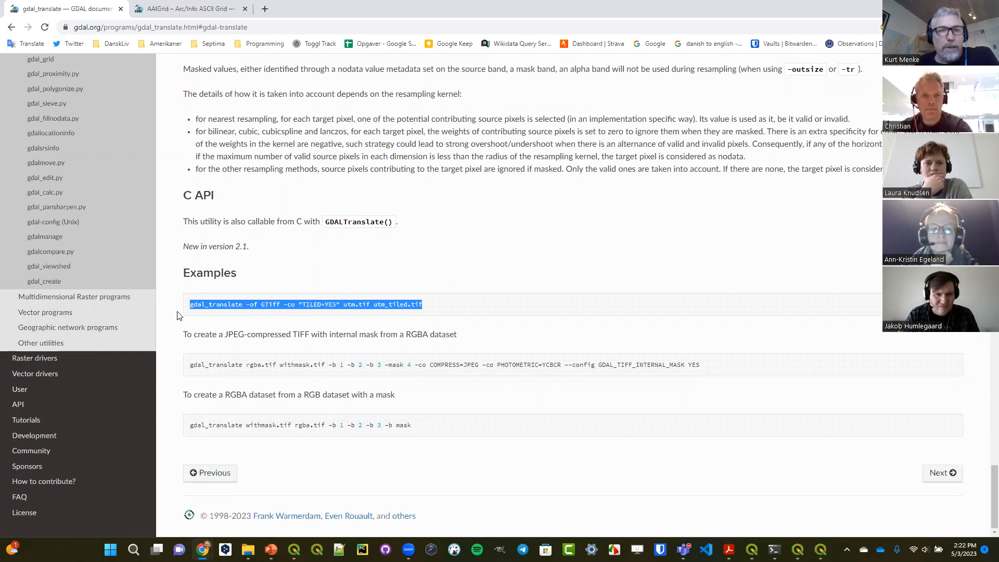
click(11, 27)
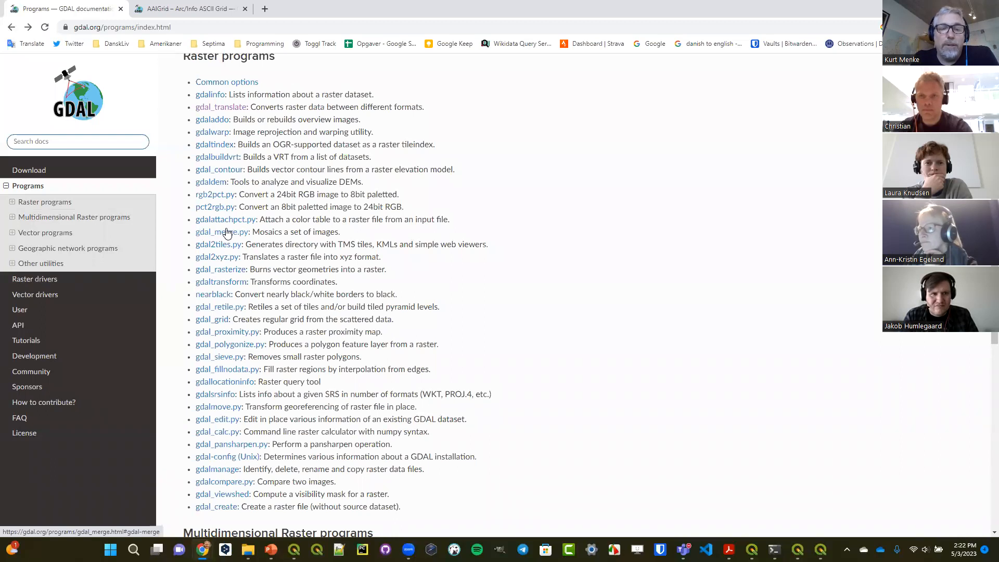
Launch the OSGeo4W Shell from the OSGeo4W program group among the installed Windows apps
mouse_move(777, 543)
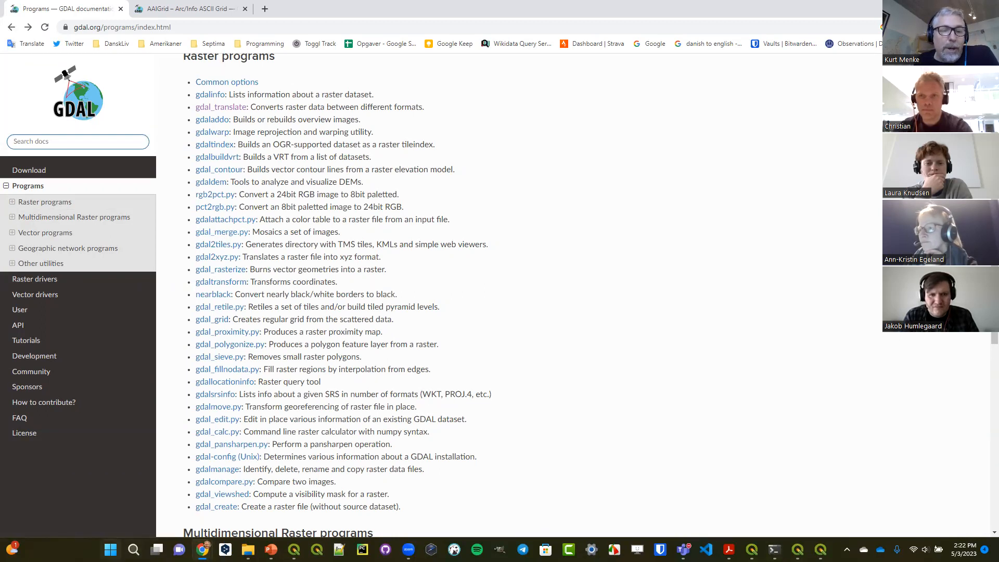
click(110, 550)
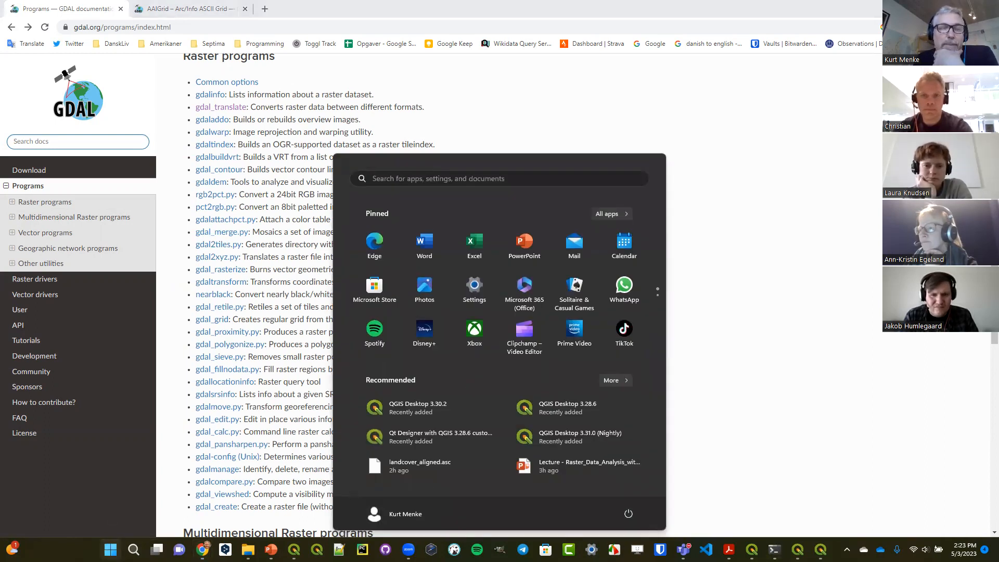
click(608, 213)
scroll(444, 294, down, 10)
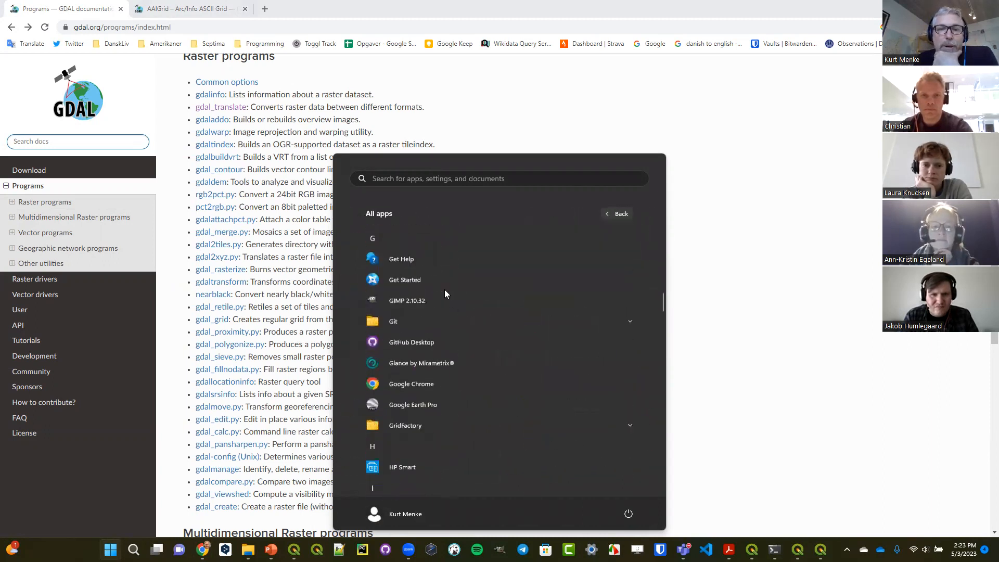
scroll(445, 294, down, 10)
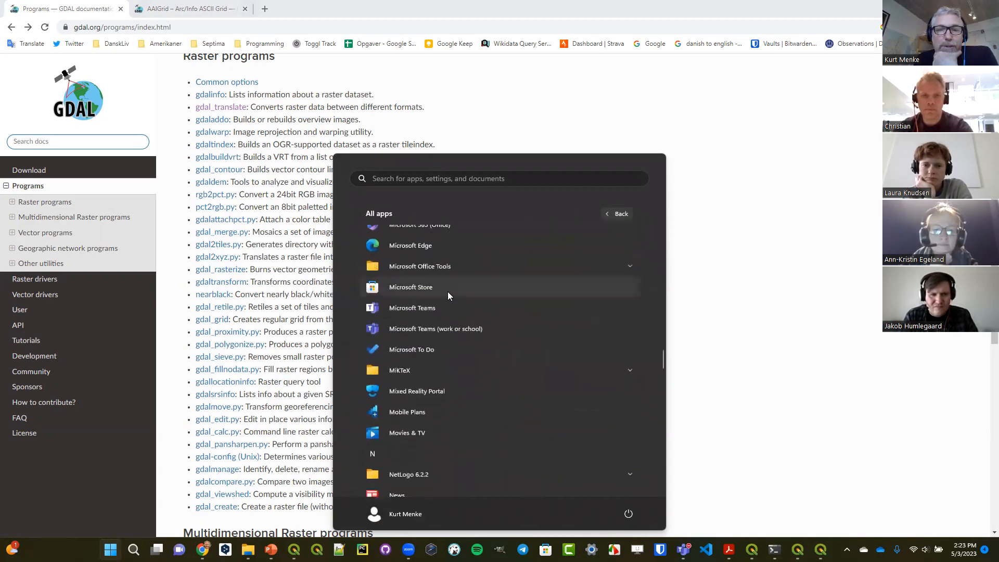
scroll(435, 336, down, 5)
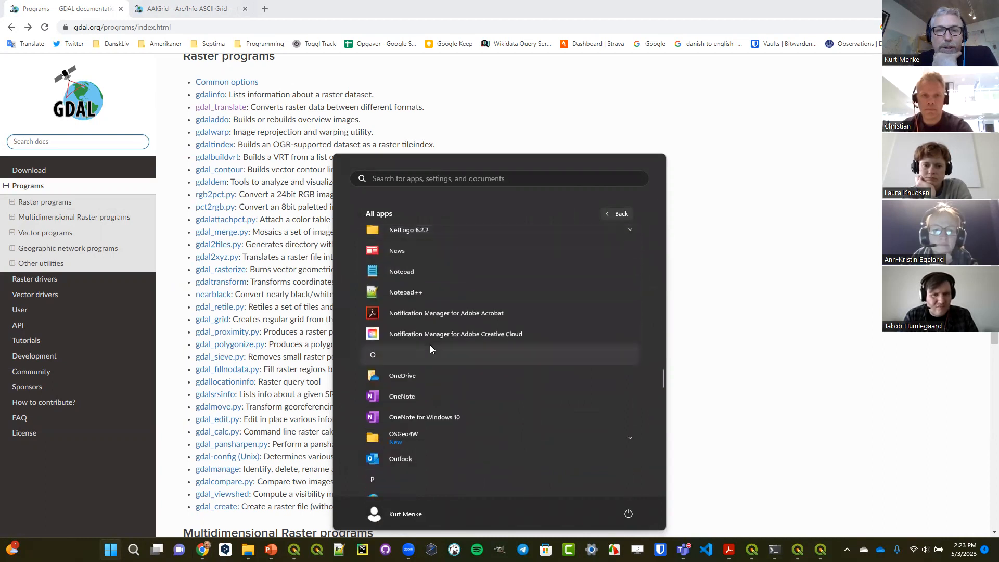
click(628, 443)
scroll(564, 385, down, 5)
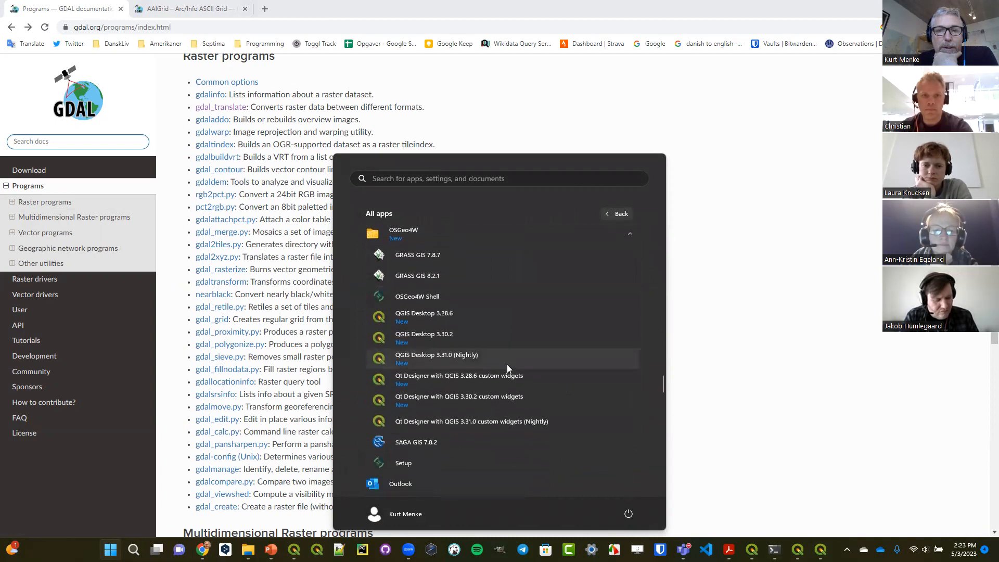
click(426, 299)
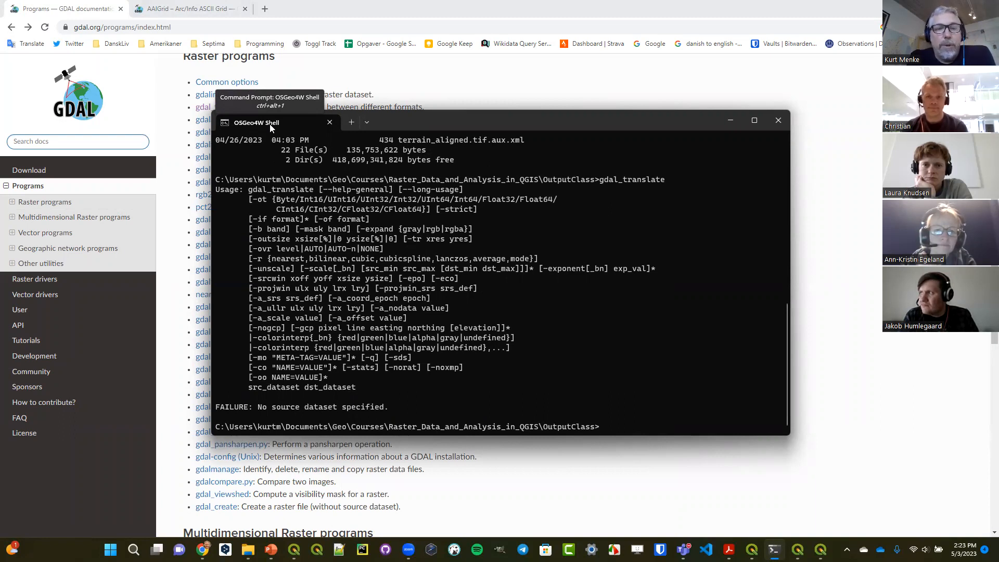
Print the gdal_translate usage in the OSGeo4W Shell, and run "gdal_translate -of AAIgrid landcover_aligned.tif landcover_output.asc"
text(gdal_translate)
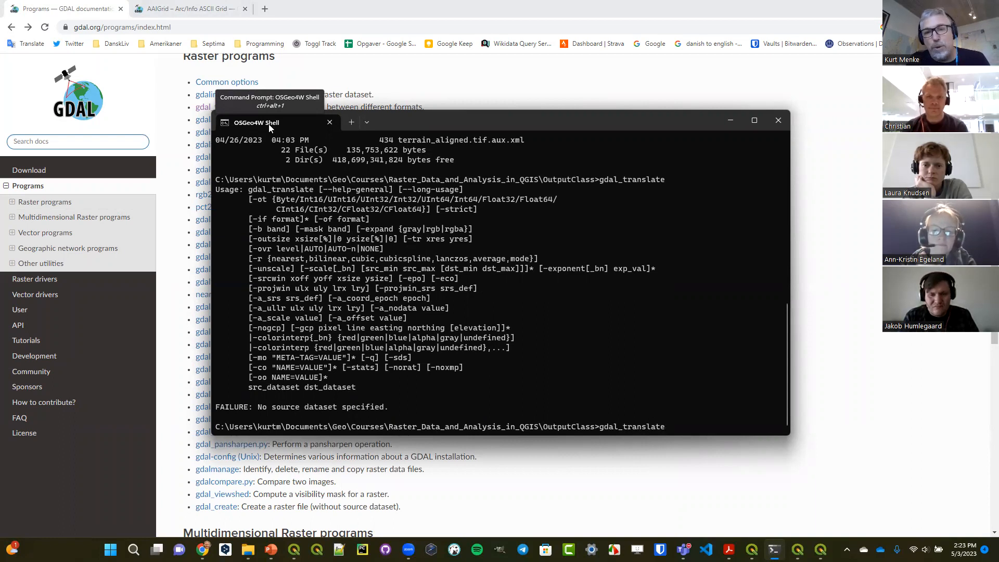
key(Return)
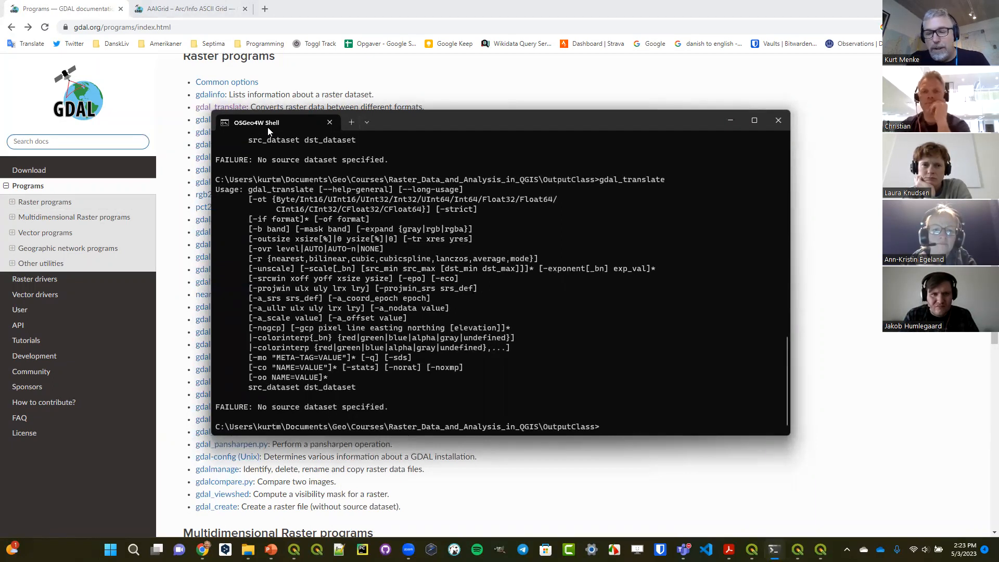
key(Up)
key(Up)
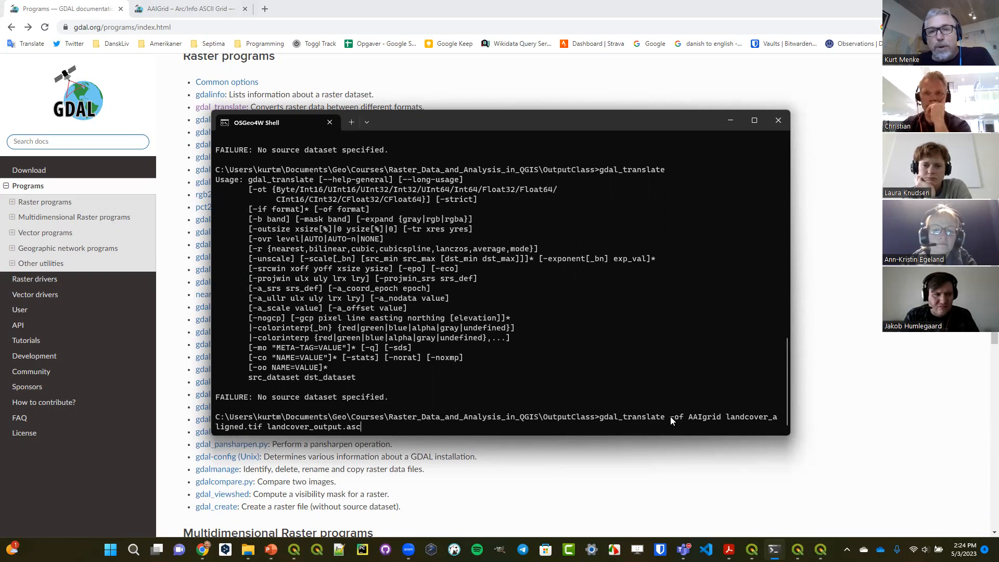
drag(670, 416, 682, 418)
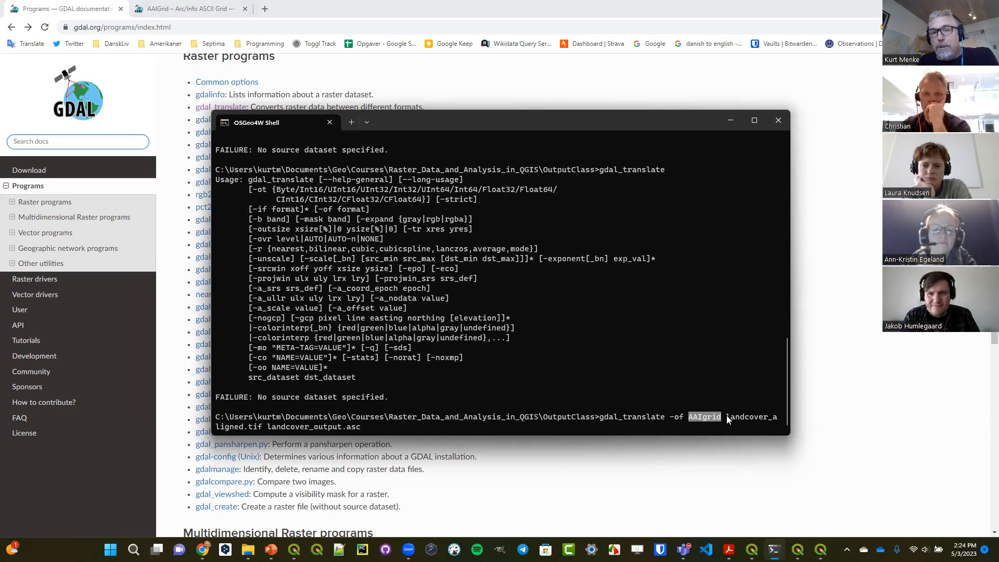
click(728, 414)
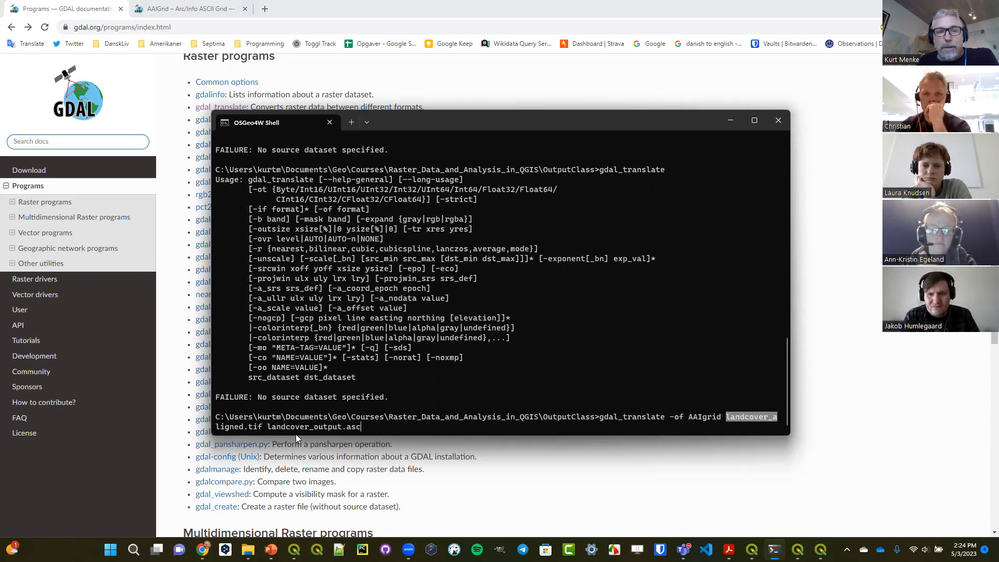
drag(268, 427, 365, 426)
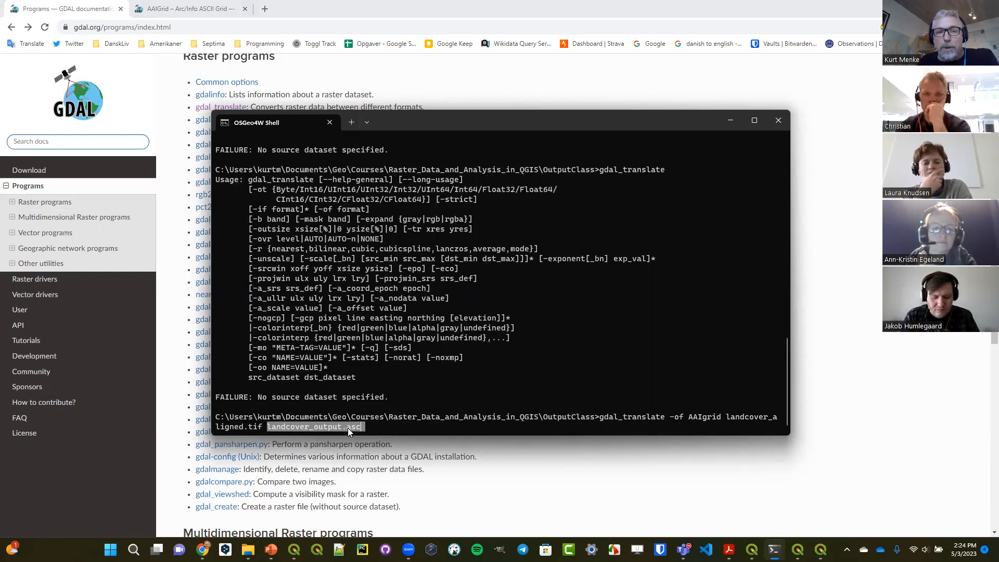
click(383, 423)
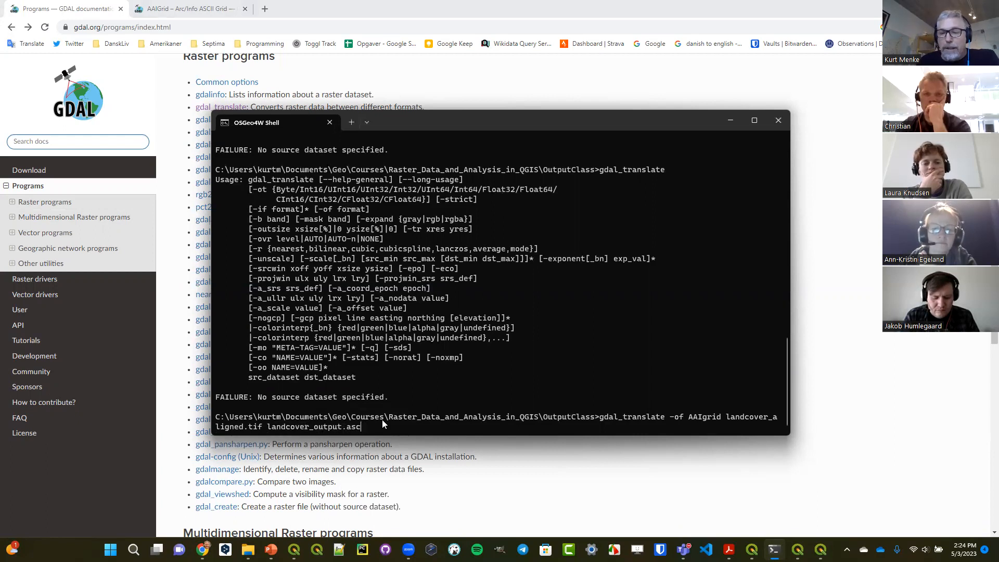
key(Return)
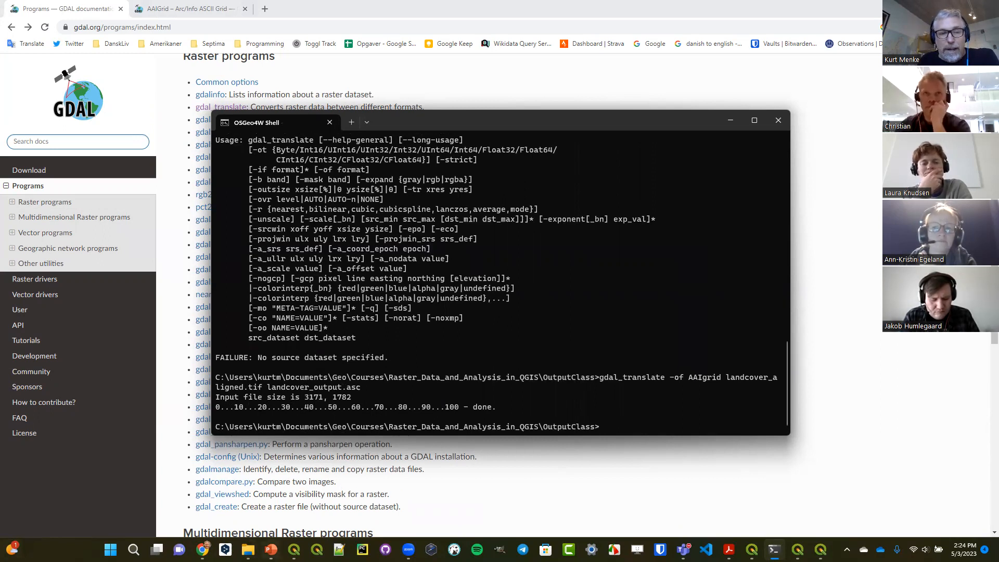
Compare landcover_output.asc with landcover_aligned.asc in the OutputClass folder, and put away File Explorer, the shell and Chrome to return to QGIS
mouse_move(248, 549)
click(332, 488)
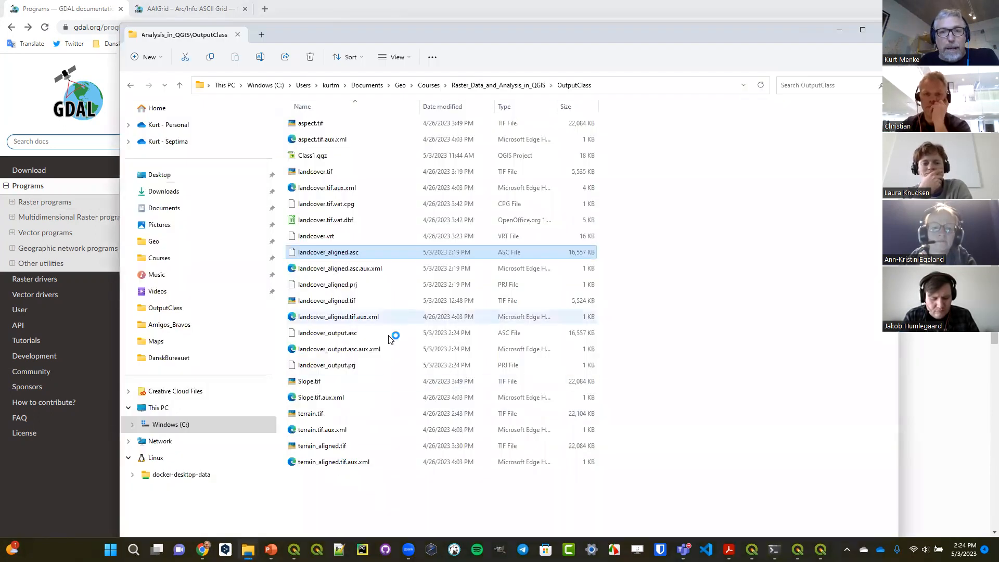
click(337, 333)
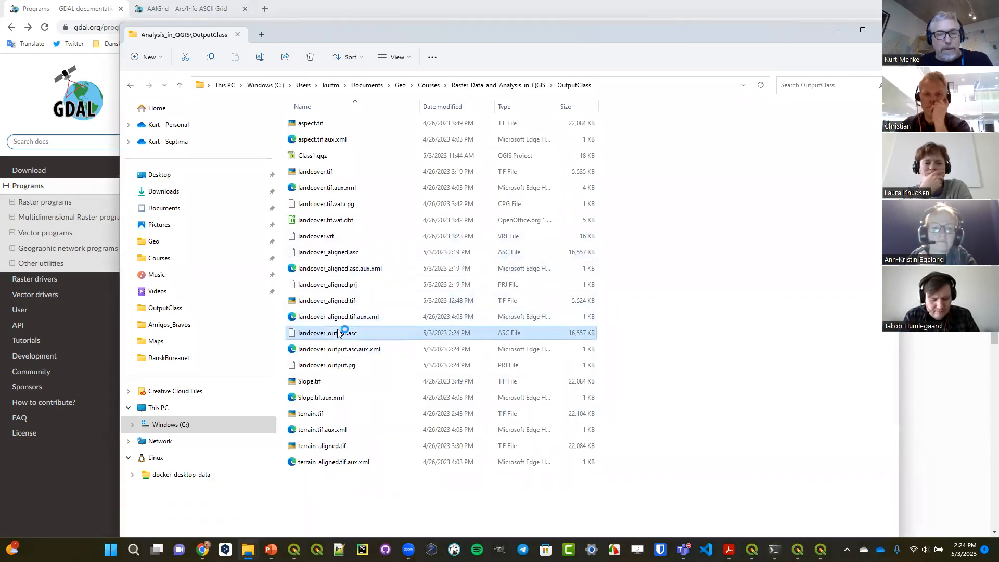
ctrl+click(344, 256)
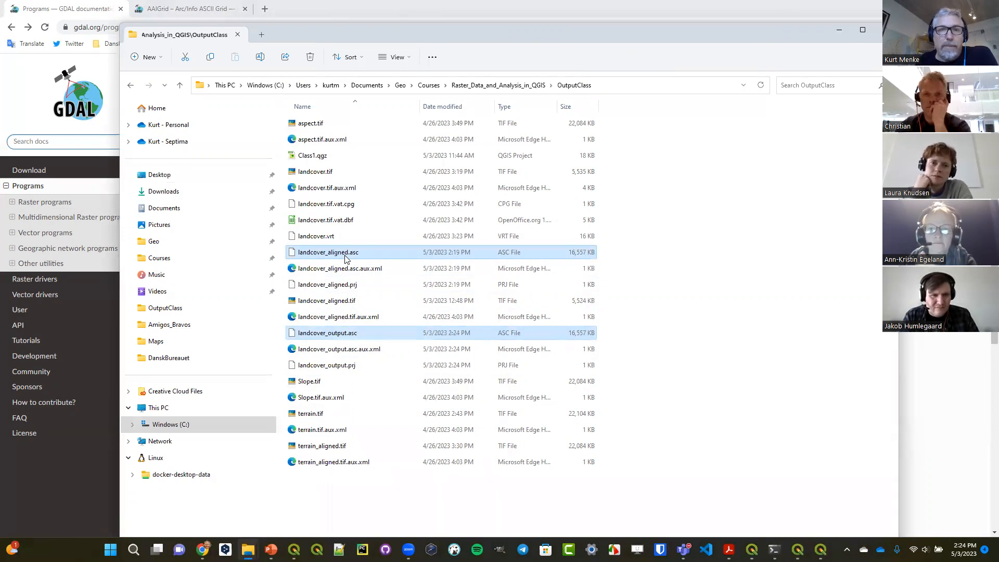
click(839, 29)
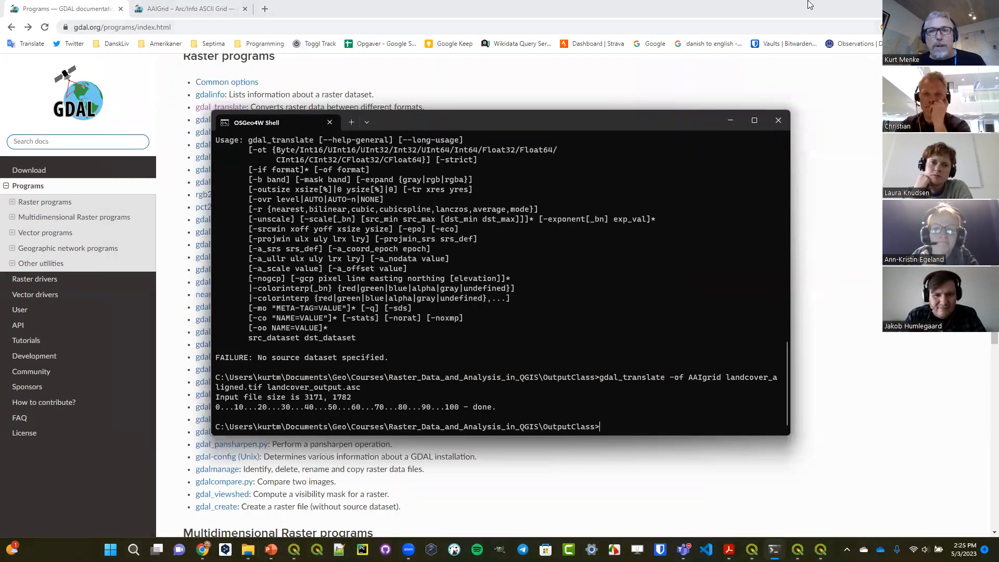
click(732, 121)
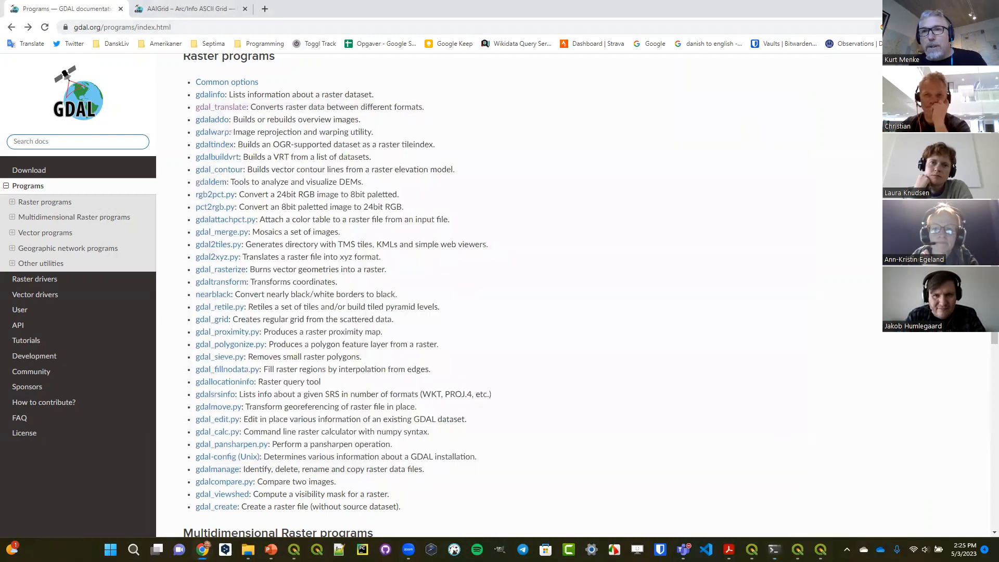
click(939, 9)
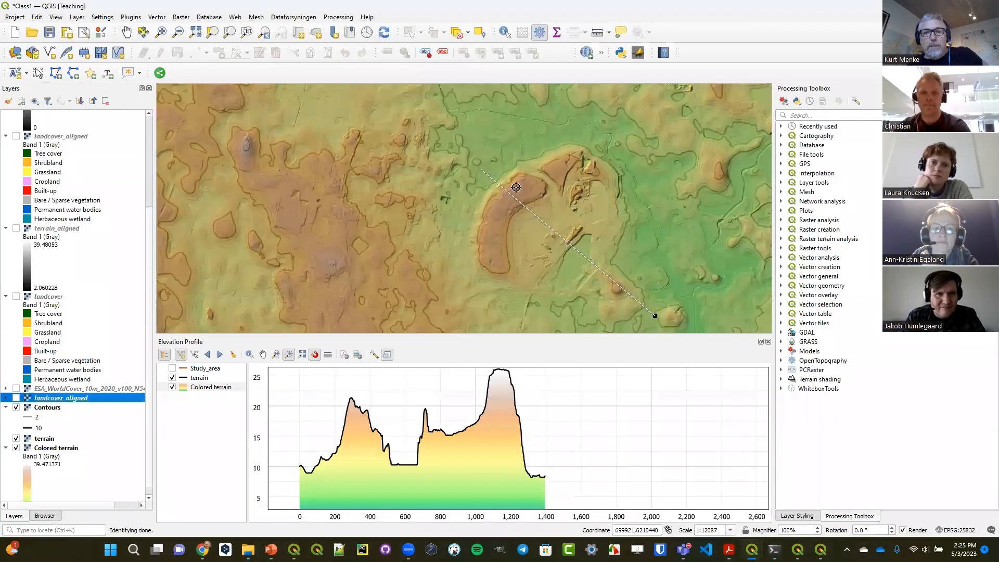
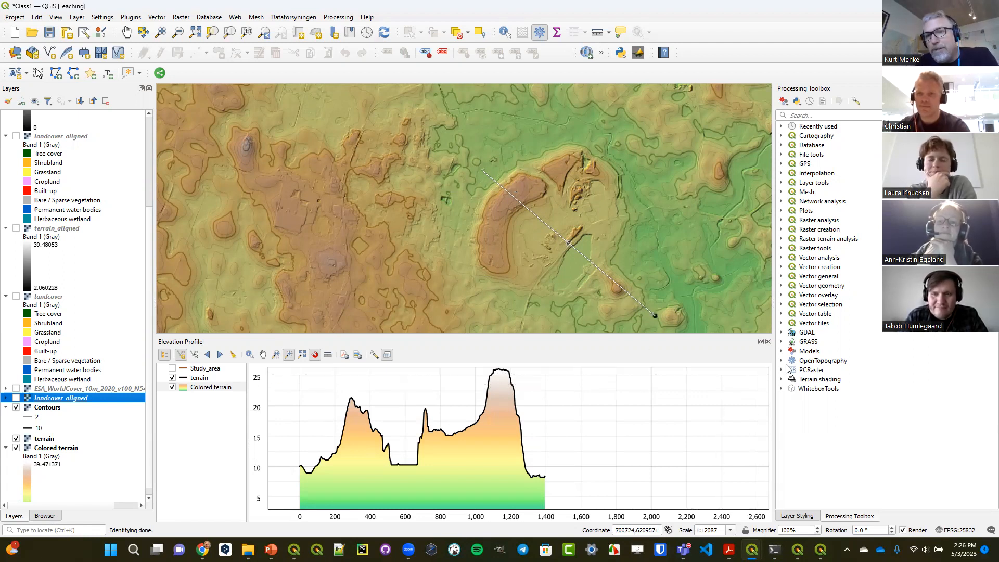
Locate the Translate (convert format) tool among GDAL's raster conversion algorithms and among the Raster conversion commands
click(780, 332)
click(804, 335)
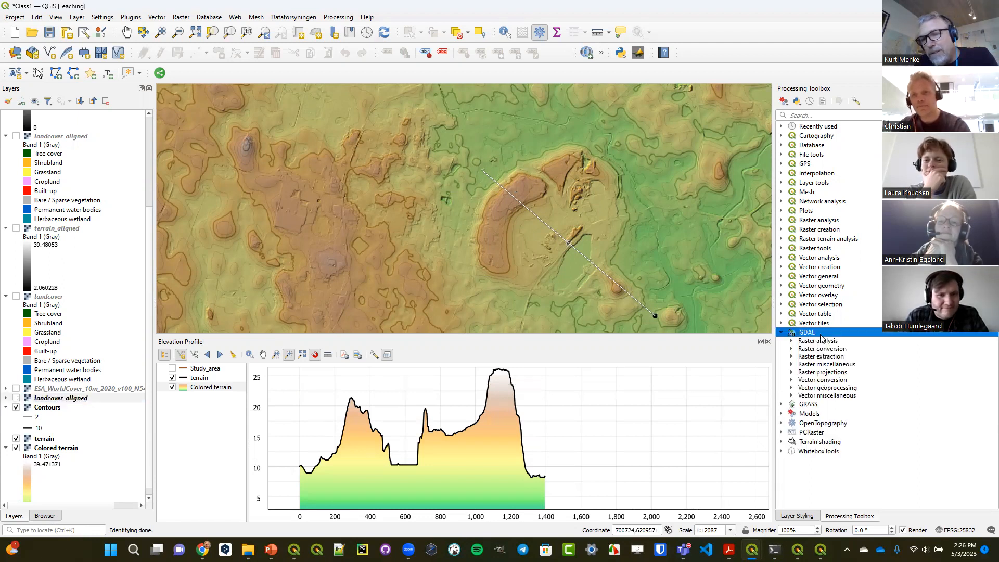
click(792, 349)
click(840, 407)
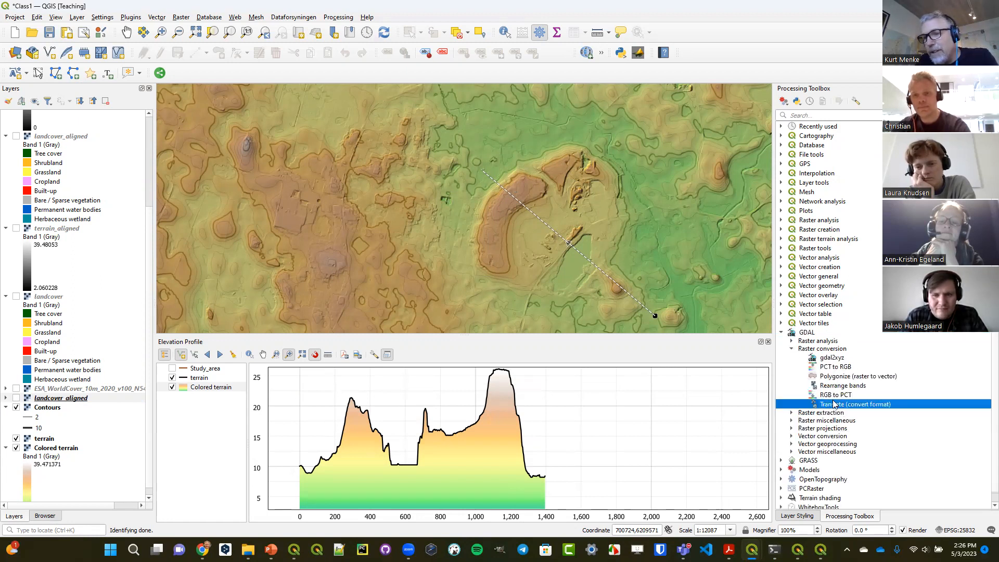
click(181, 17)
mouse_move(219, 116)
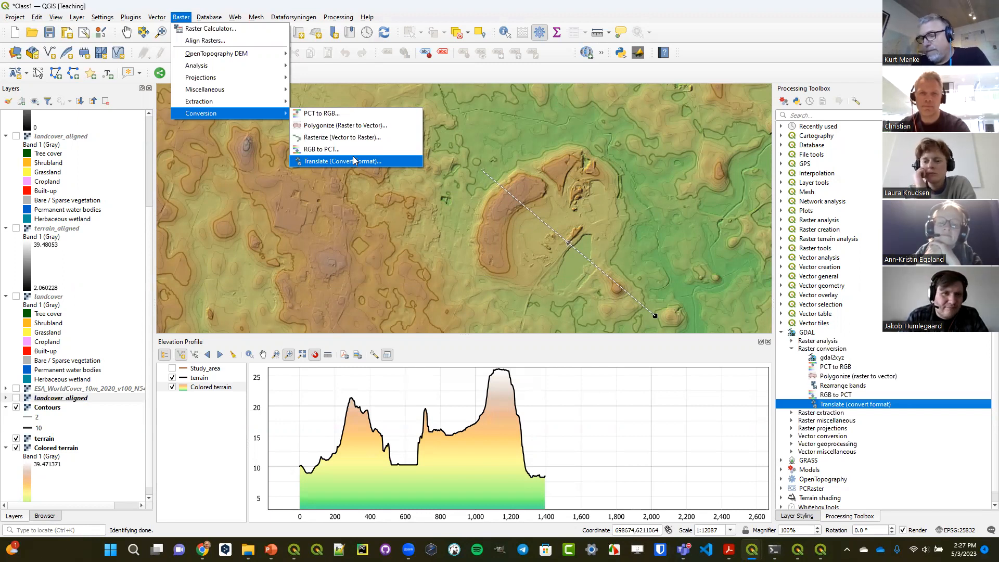
click(392, 5)
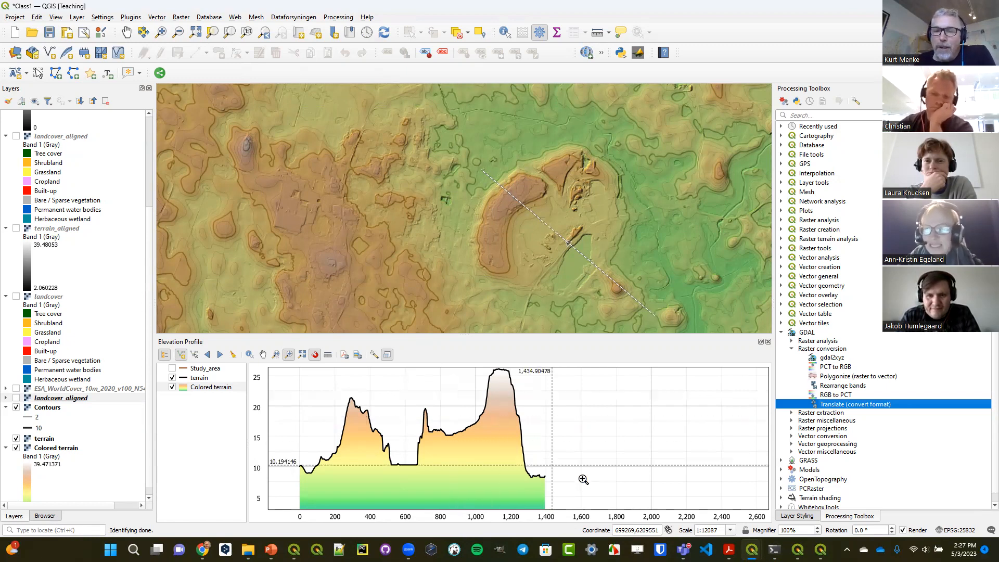
Switch to the Exercise_4_MultiSpectral_Imagery project, dock the share toolbar beside the raster stretch tools, and widen the Layer Styling panel
mouse_move(798, 550)
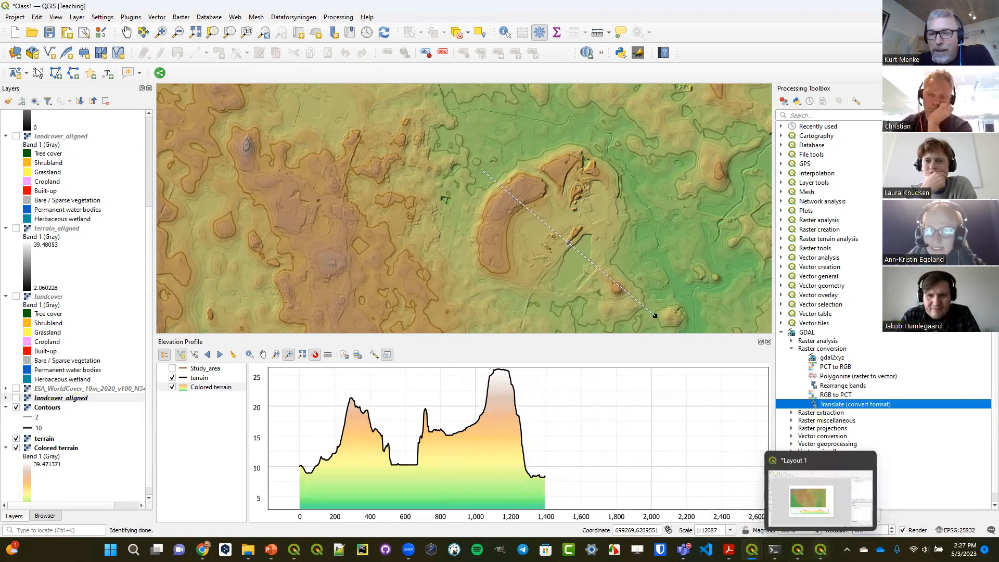
mouse_move(752, 550)
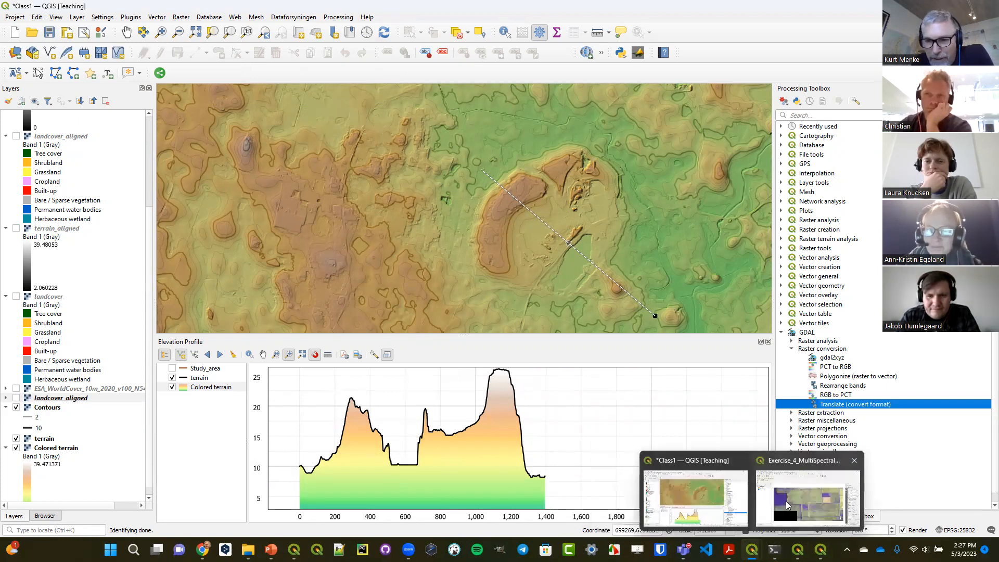
click(787, 508)
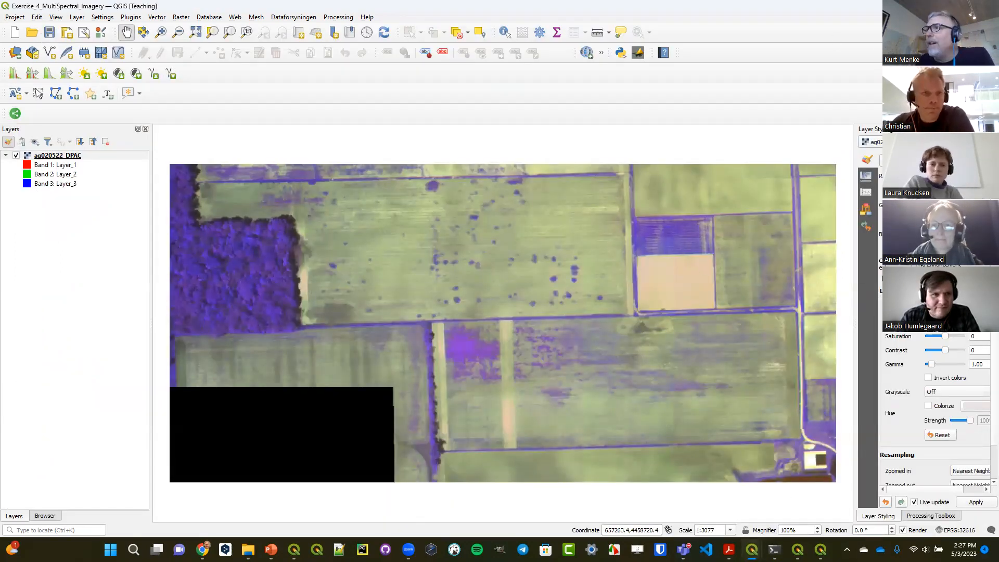
click(67, 155)
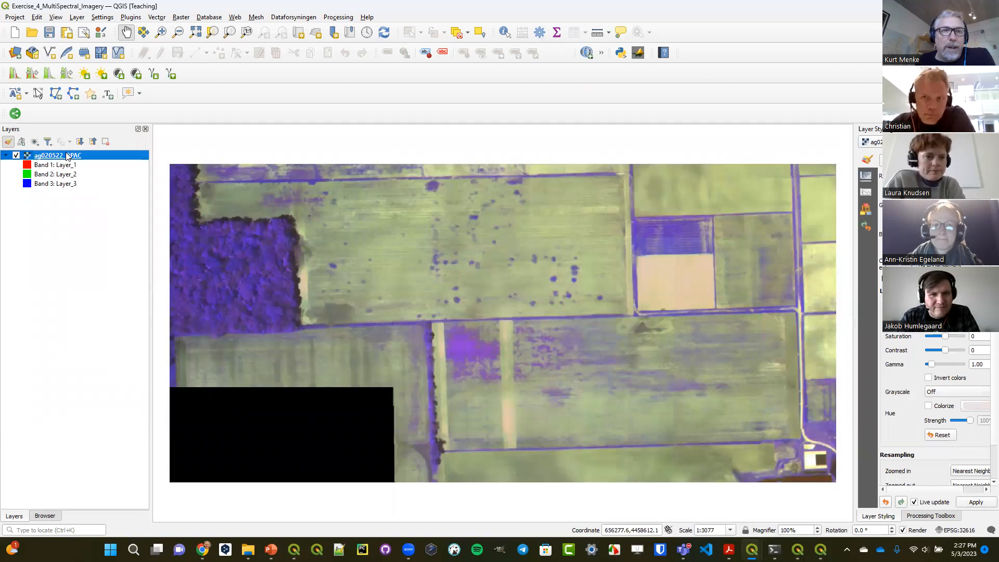
drag(5, 111, 197, 76)
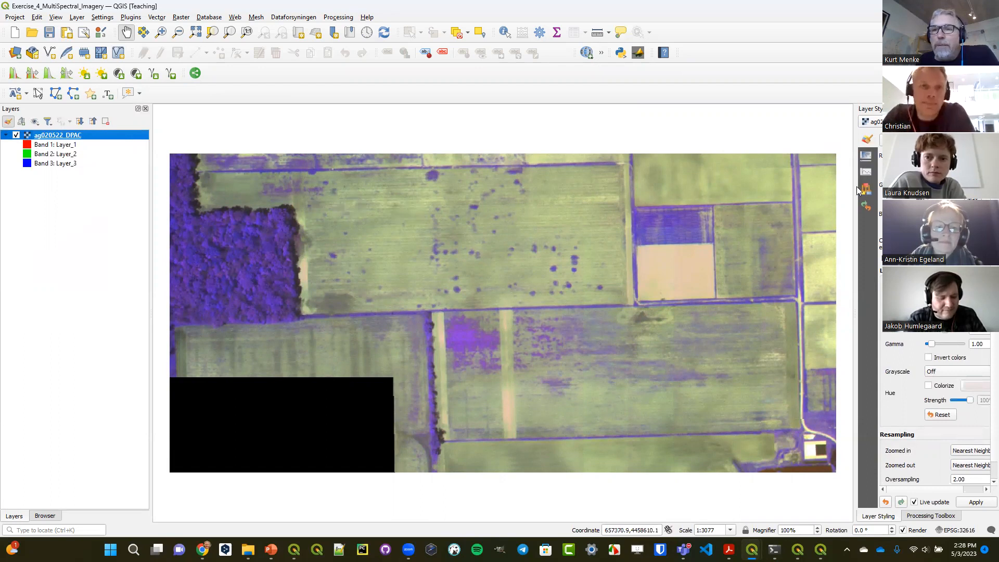
drag(856, 191, 816, 187)
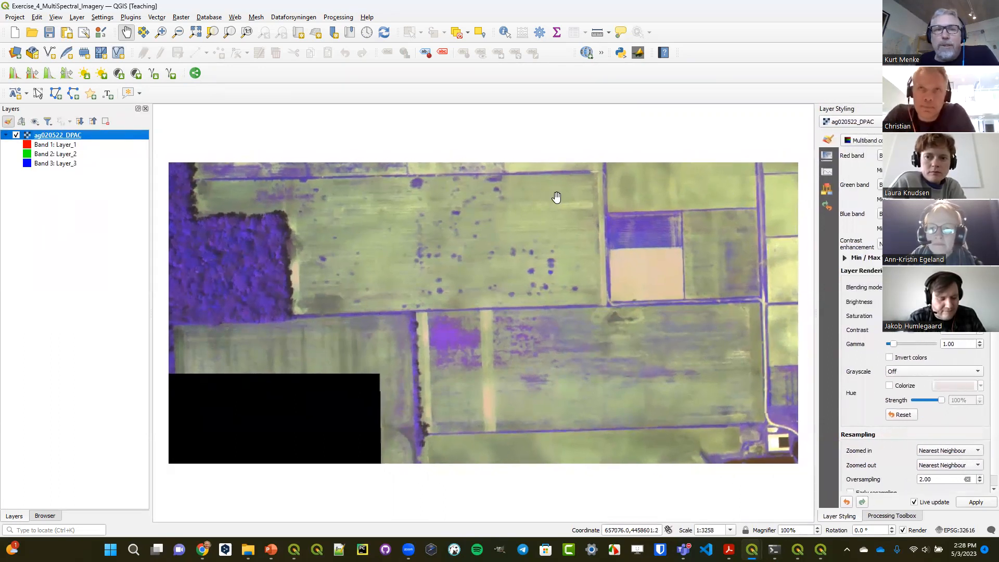
Examine the three band entries of ag020522_DPAC, and widen the Layer Styling panel to view its multiband color settings
click(54, 154)
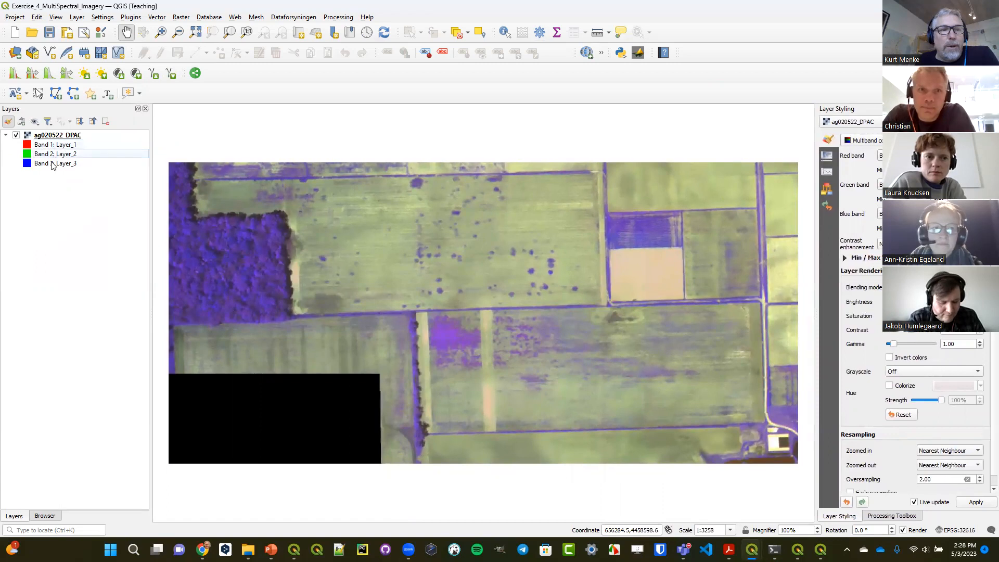
click(53, 164)
click(57, 146)
click(61, 164)
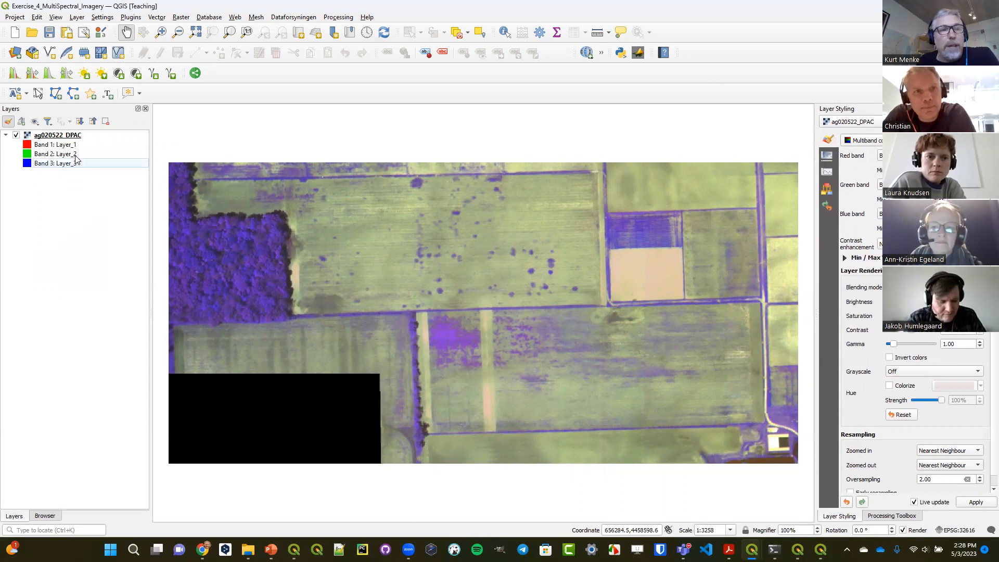
click(57, 147)
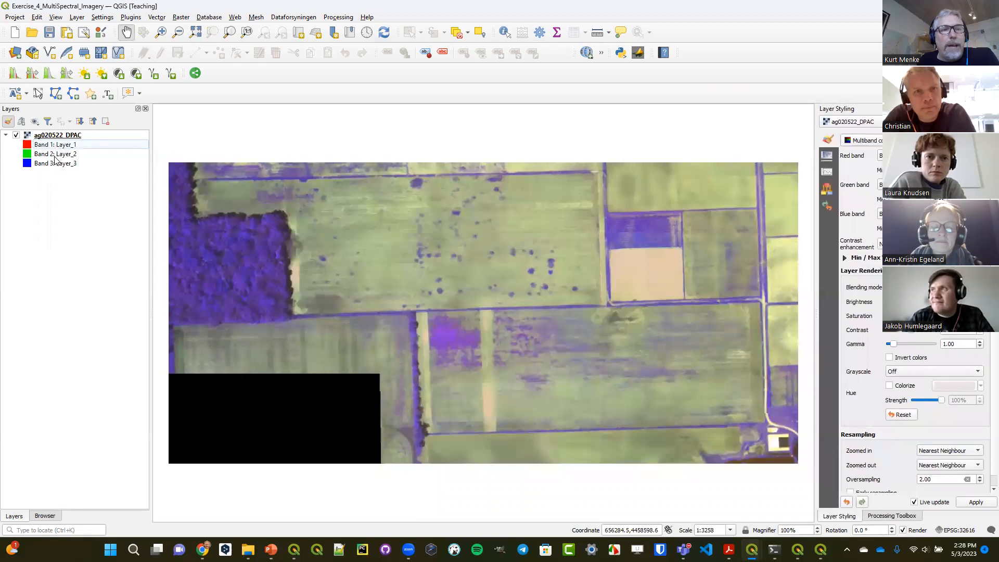
click(59, 155)
click(59, 165)
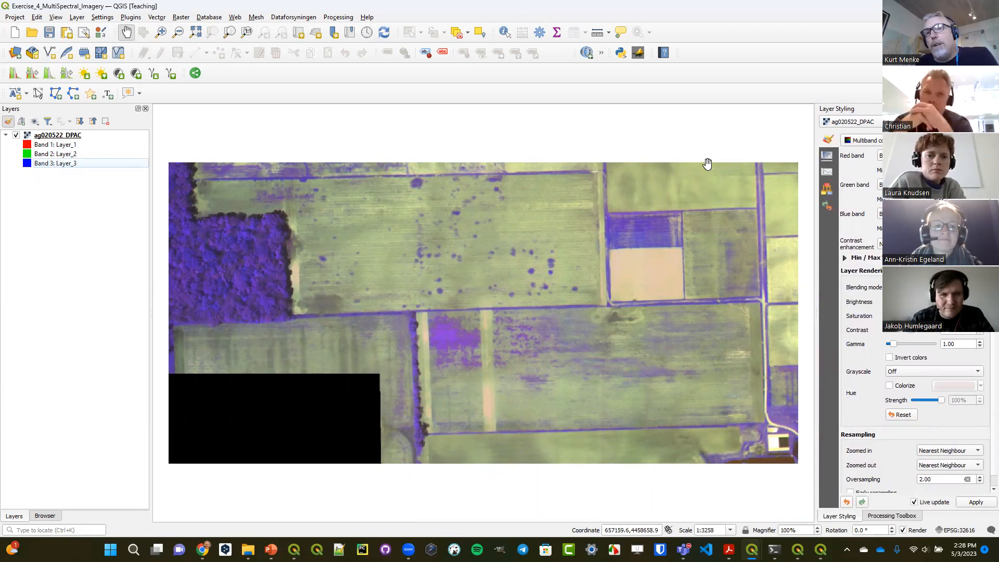
drag(813, 149, 777, 144)
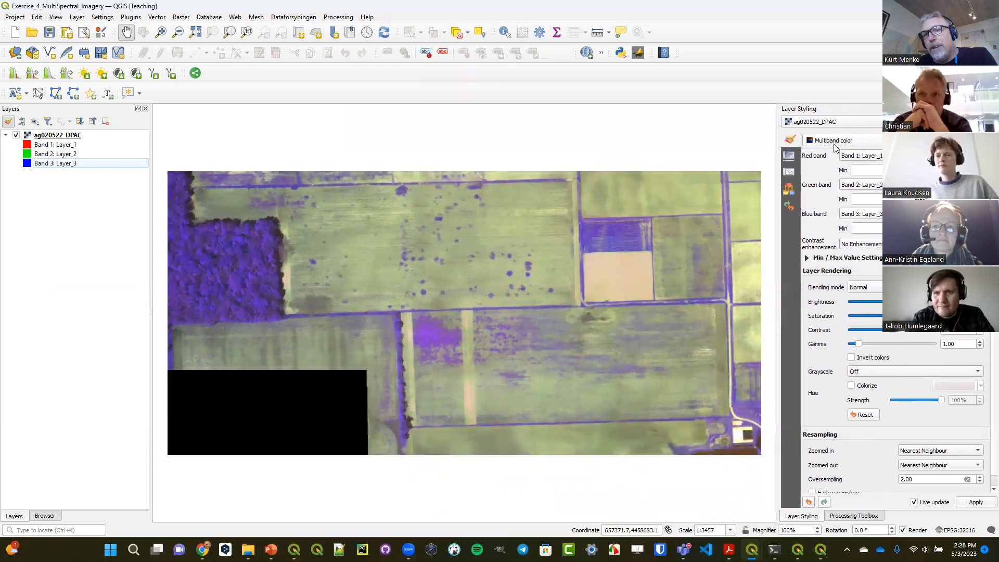
Open the ag020522_DPAC layer's properties and read its information, from the Band 1, Band 2 and Band 3 statistics to the dimensions
click(63, 137)
double_click(62, 136)
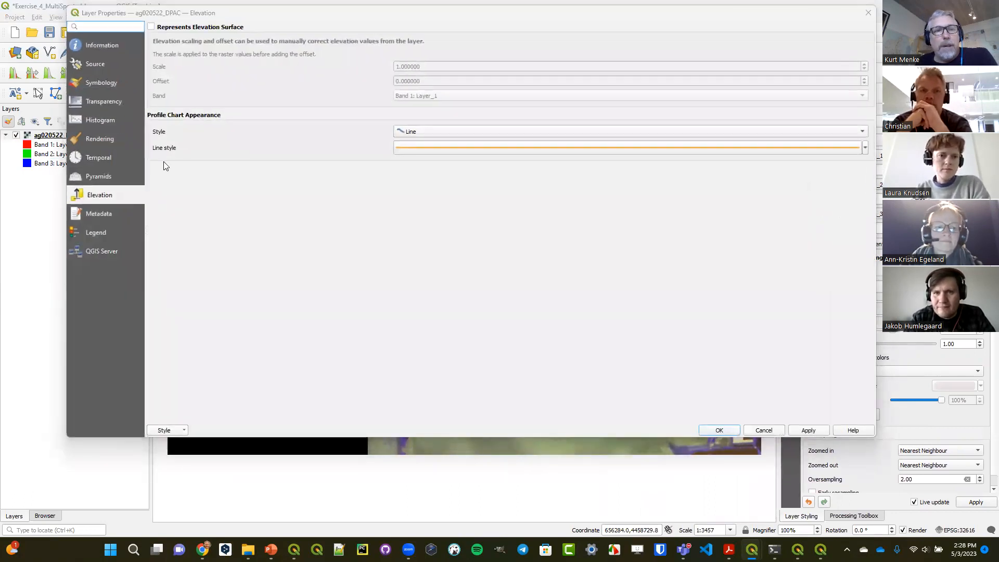
click(103, 46)
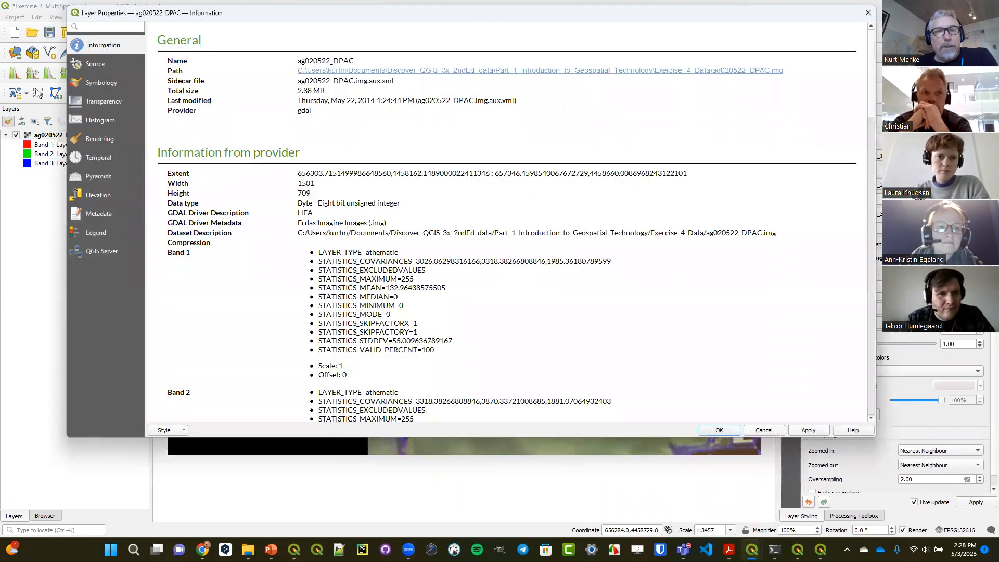
scroll(453, 231, down, 4)
scroll(453, 231, down, 6)
scroll(452, 231, up, 2)
scroll(312, 222, up, 2)
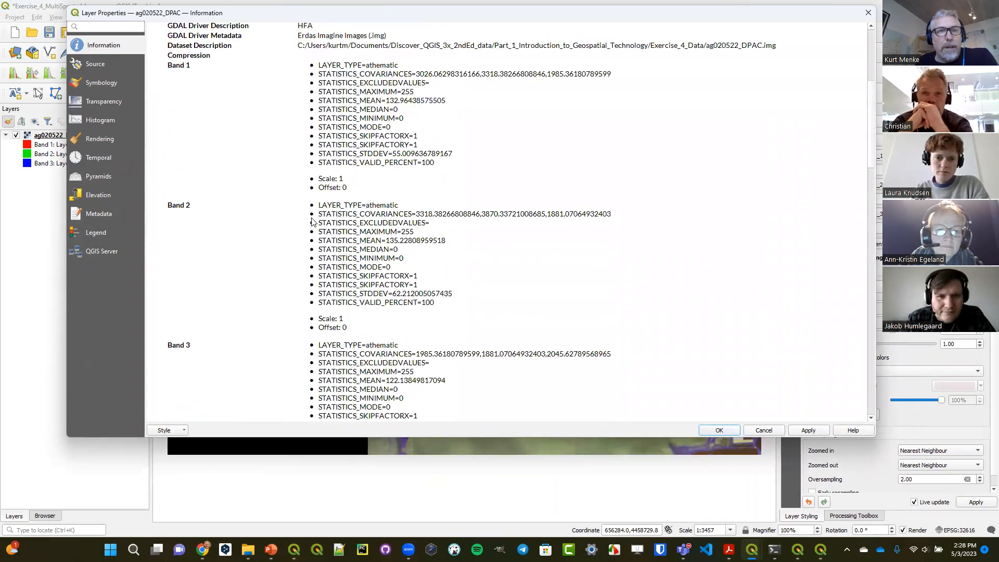
triple_click(174, 66)
triple_click(180, 205)
triple_click(187, 346)
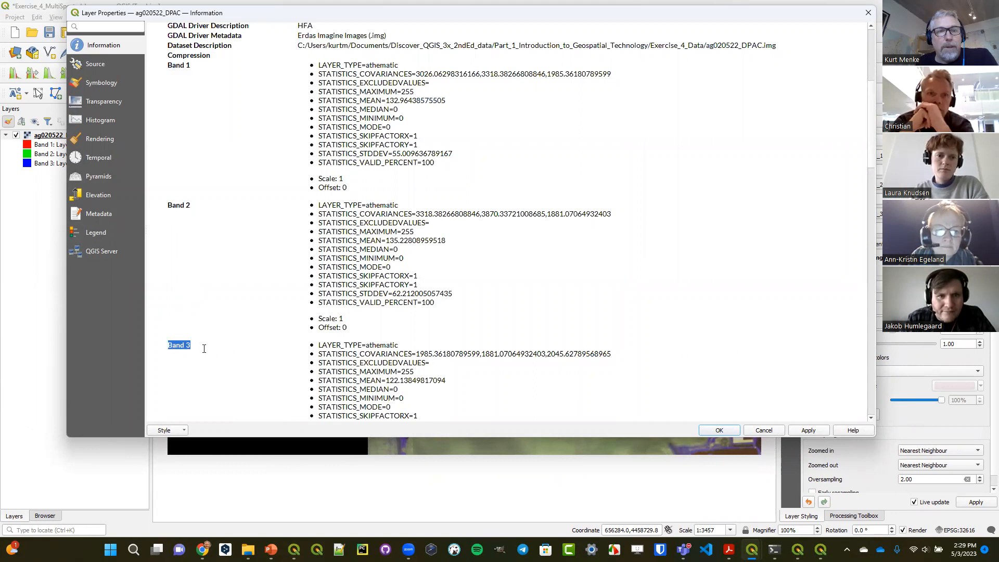
scroll(247, 325, down, 6)
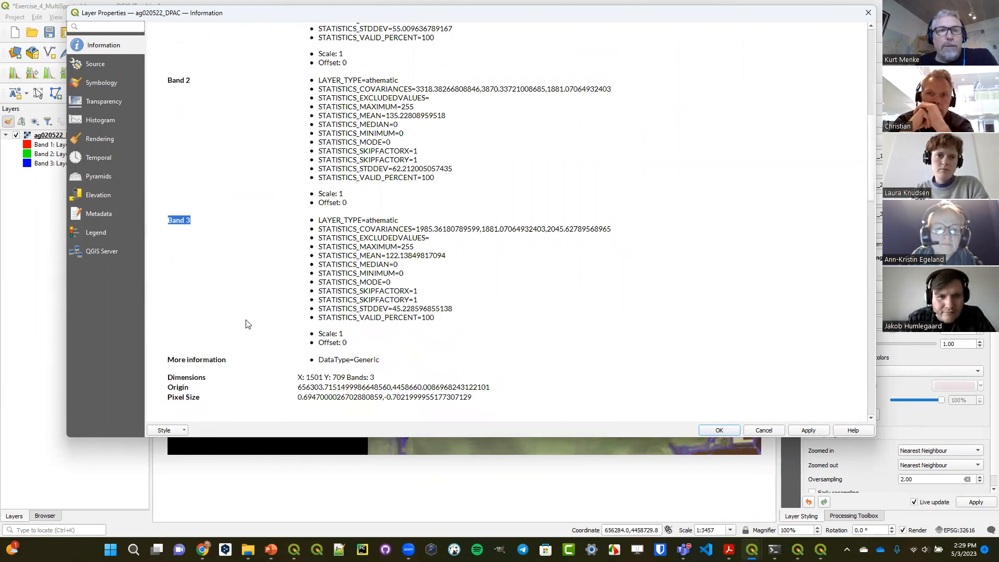
Review the remaining provider information of ag020522_DPAC, including extent, driver and band statistics, and close the layer properties
scroll(248, 325, down, 5)
scroll(248, 324, up, 11)
scroll(248, 325, up, 2)
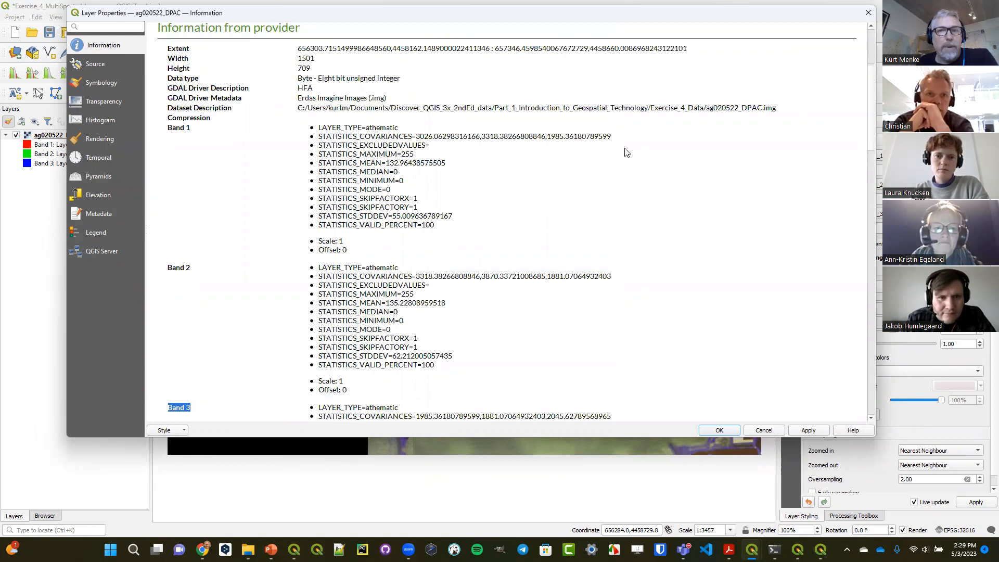
click(867, 15)
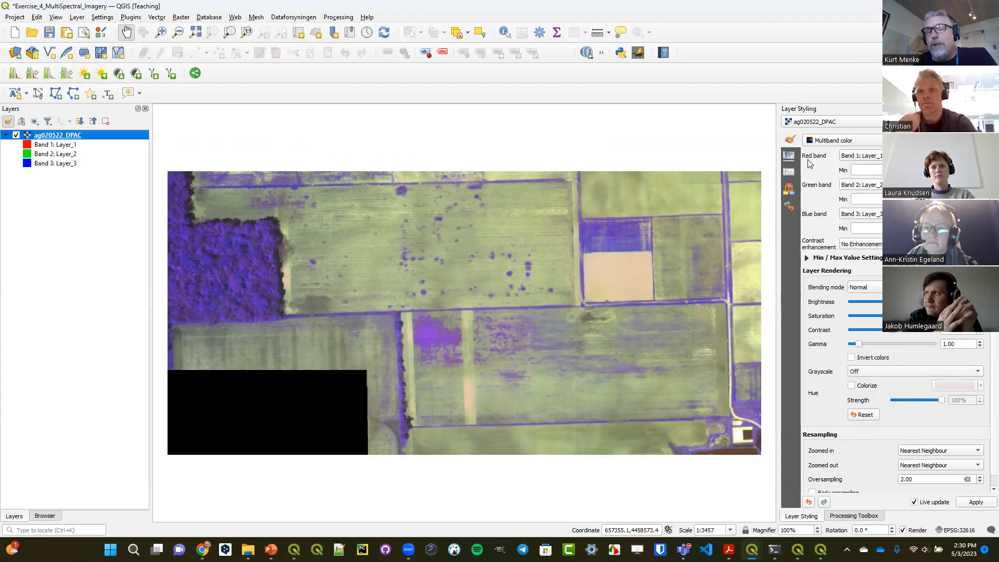
Assign Band 3 to the red band and Band 1 to the blue band of ag020522_DPAC, keeping Band 2 for green
click(861, 157)
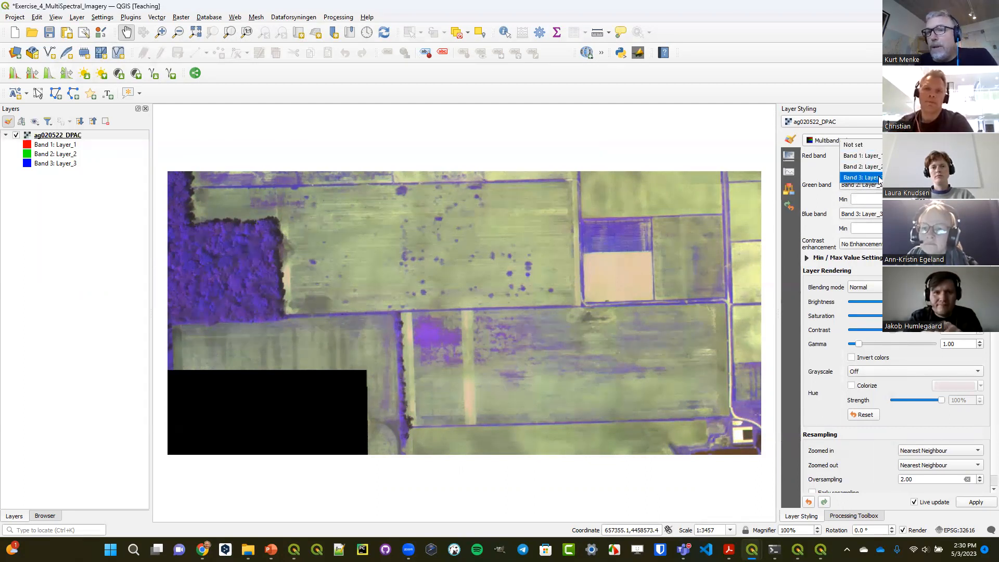
click(878, 178)
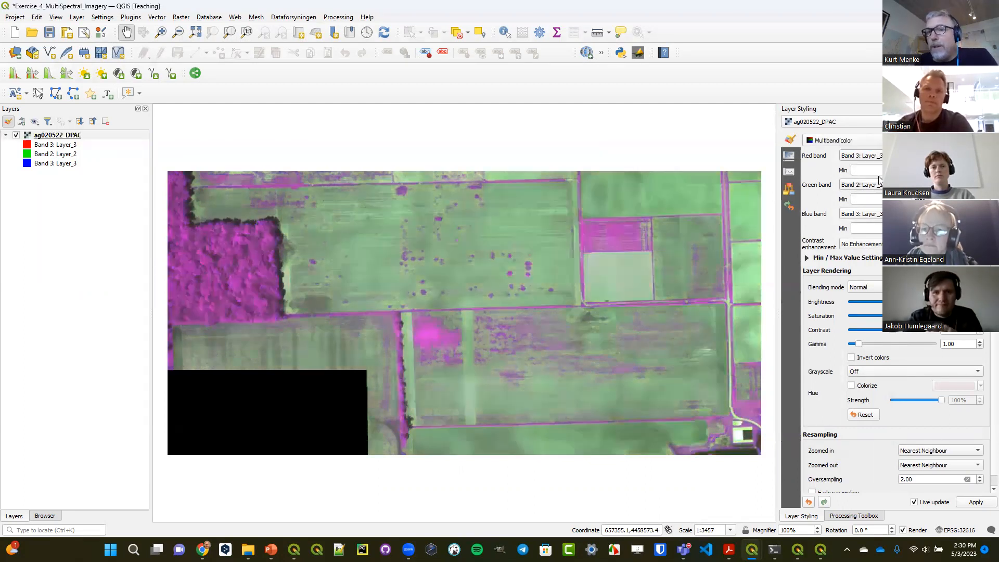
click(876, 214)
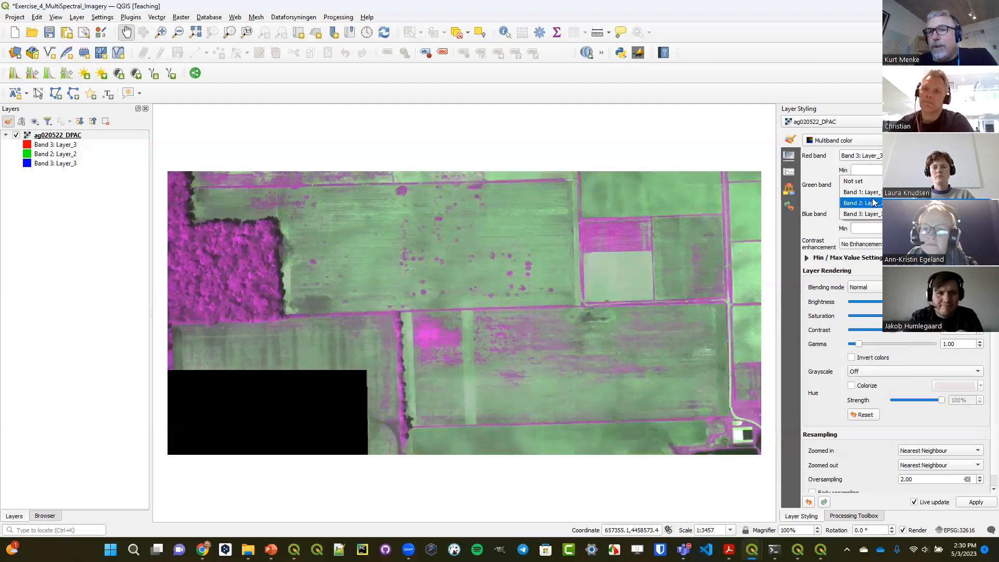
click(872, 192)
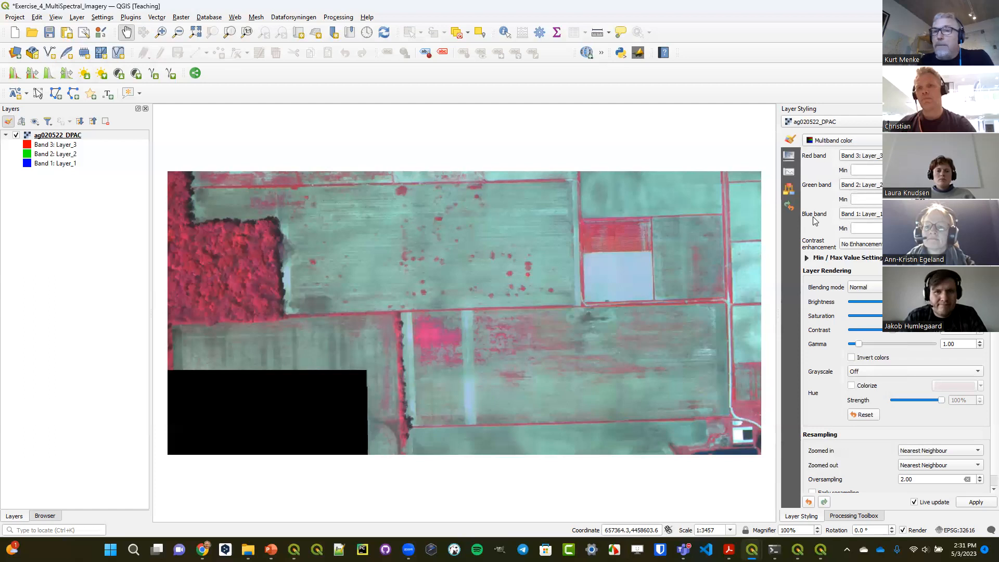
click(861, 156)
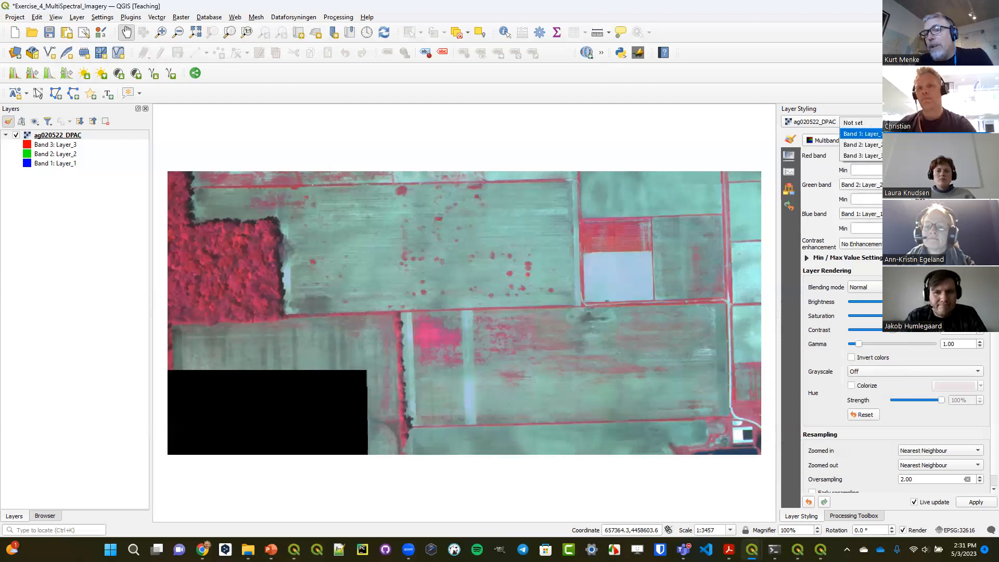
click(862, 156)
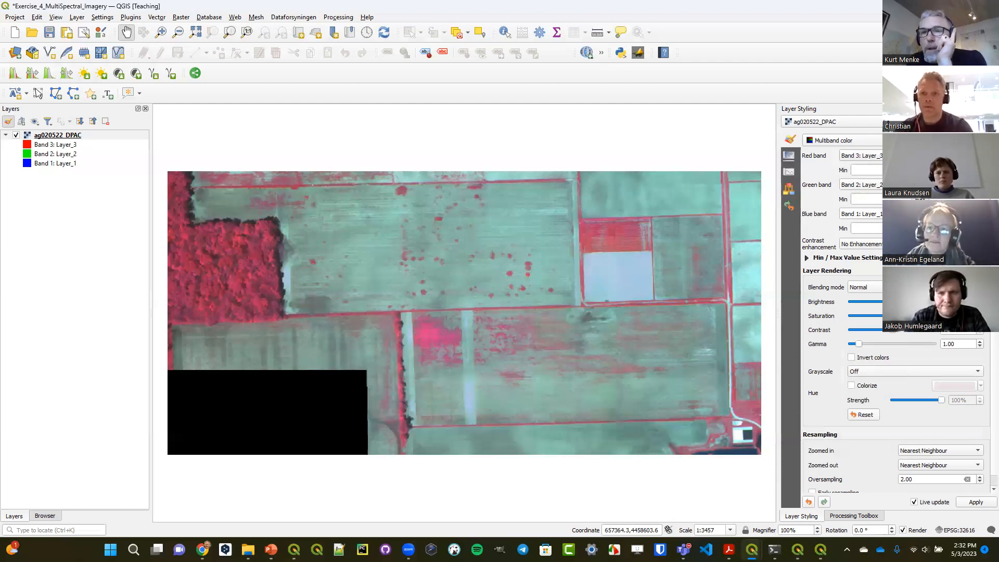
Render ag020522_DPAC as singleband gray using Band 3 as the gray band
click(864, 140)
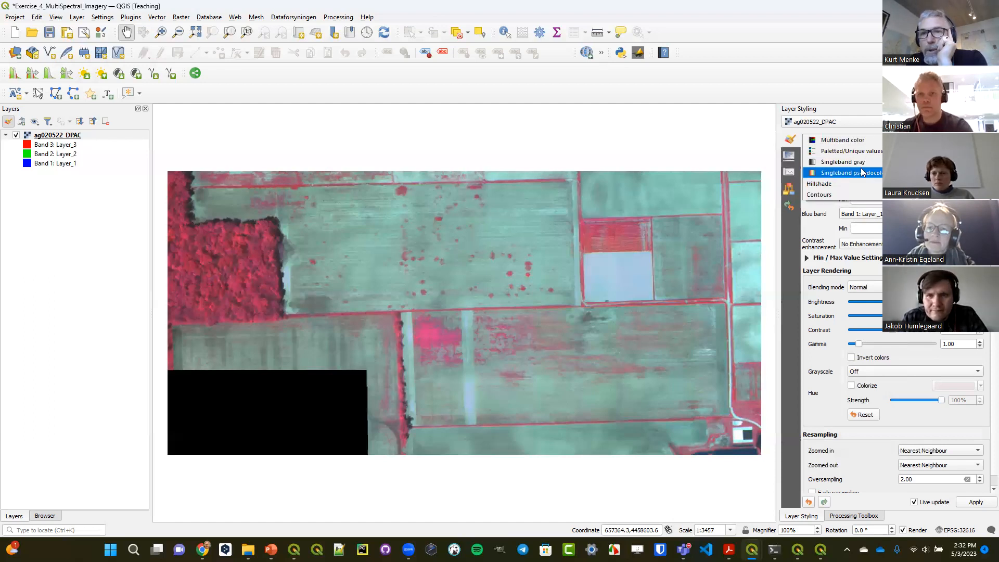
click(867, 163)
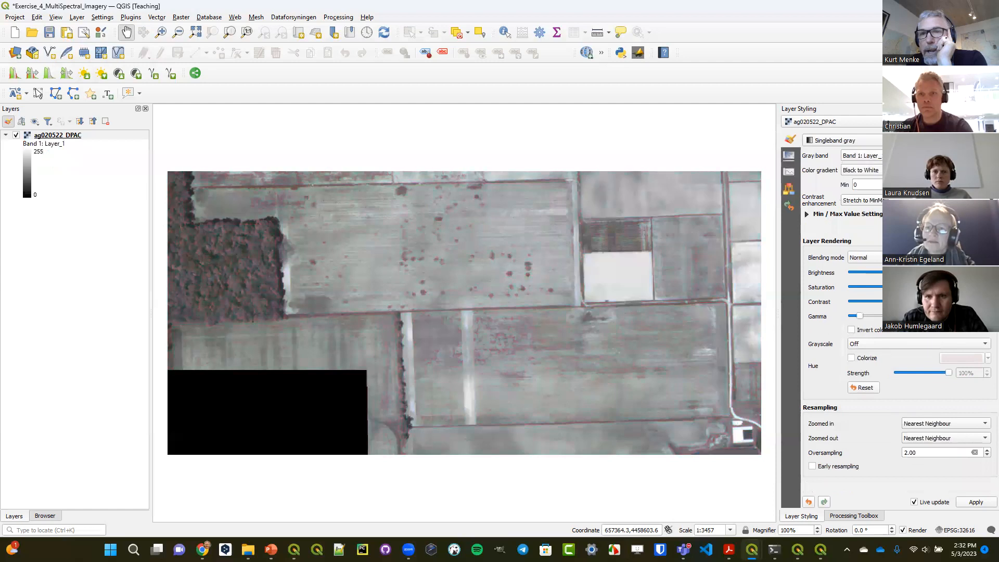
click(863, 156)
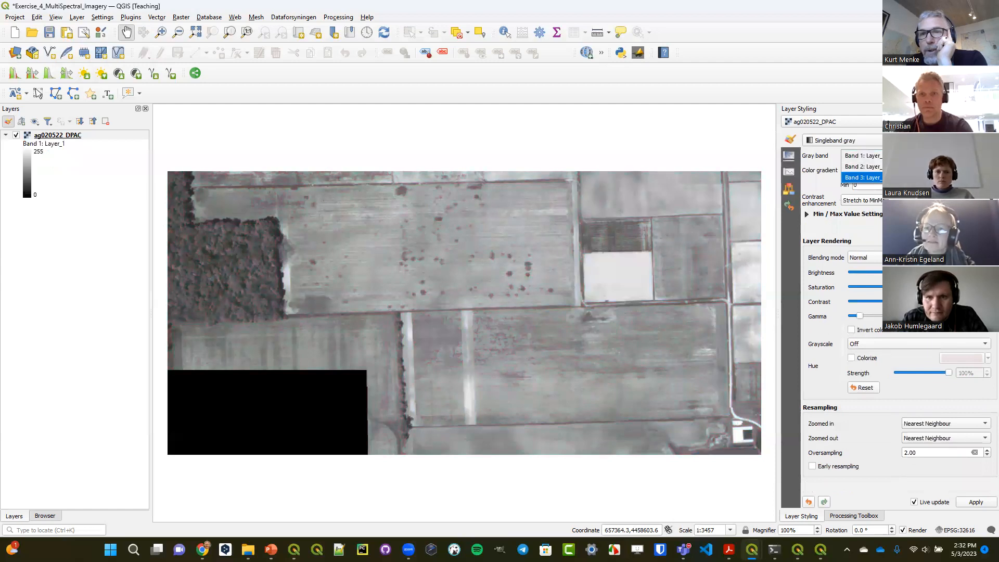
click(862, 178)
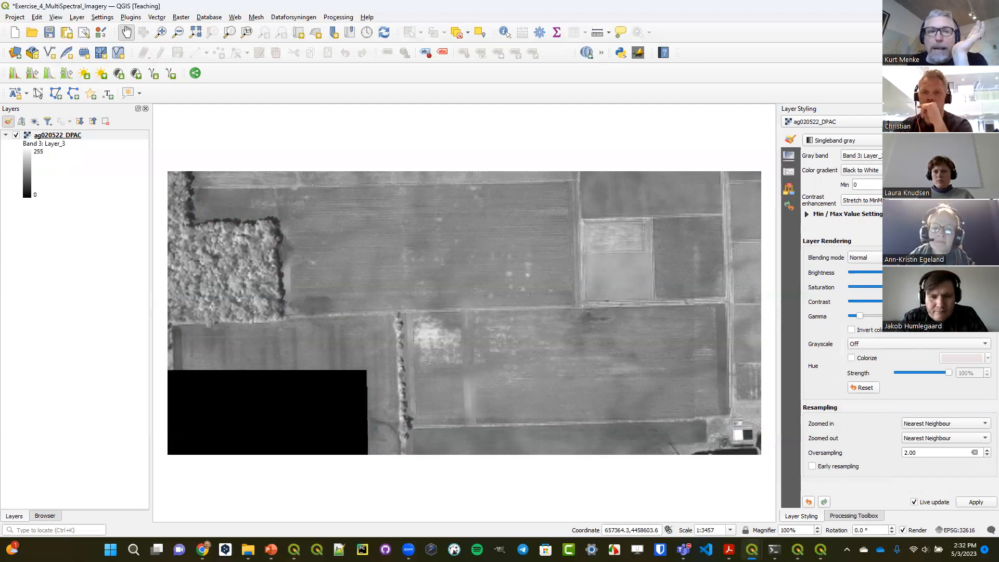
Render ag020522_DPAC as singleband pseudocolor using Band 3
click(876, 141)
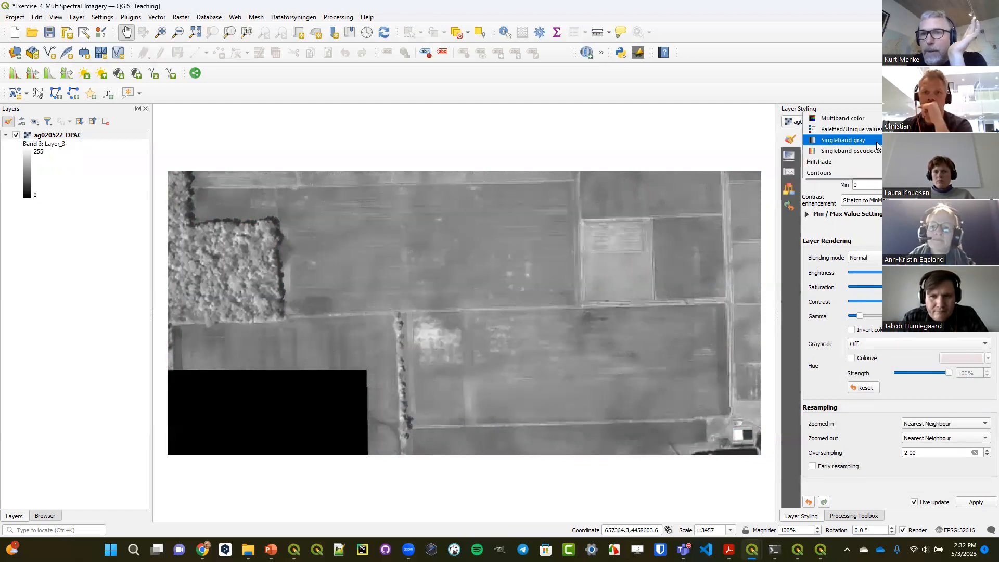
click(876, 151)
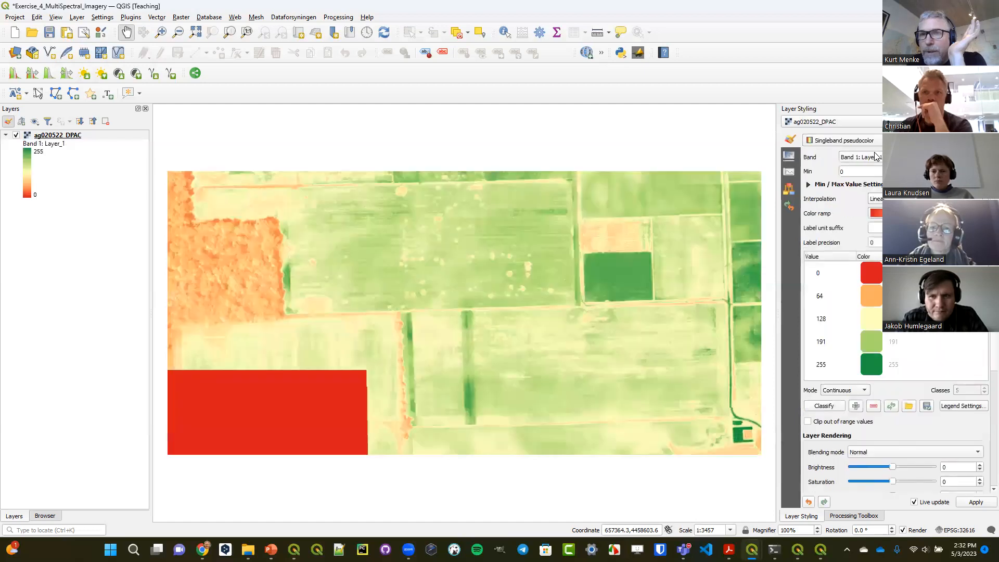
click(876, 157)
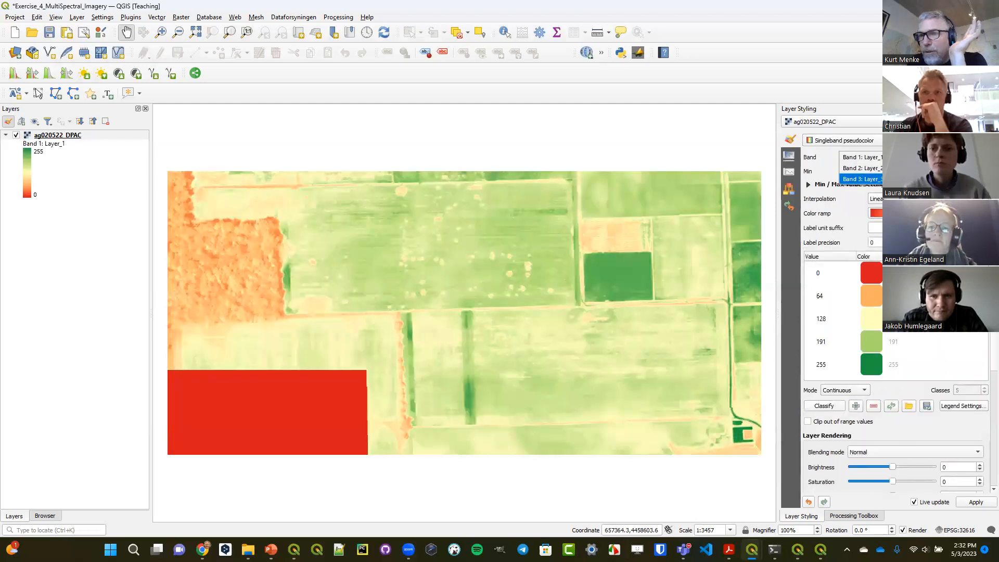
click(876, 179)
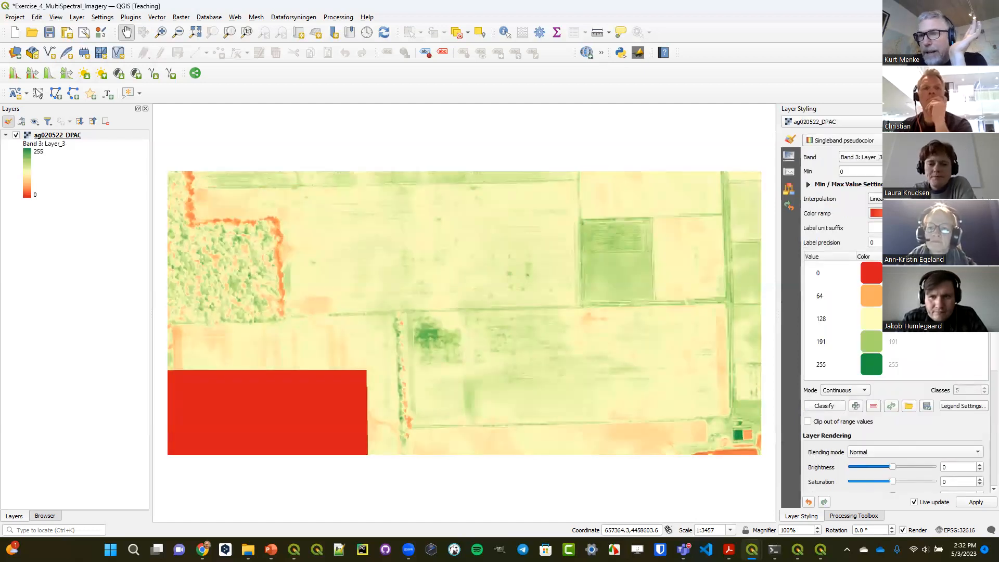
Try a red-to-gray color ramp on Band 3 and its inversion, and apply the Reds color ramp
click(876, 212)
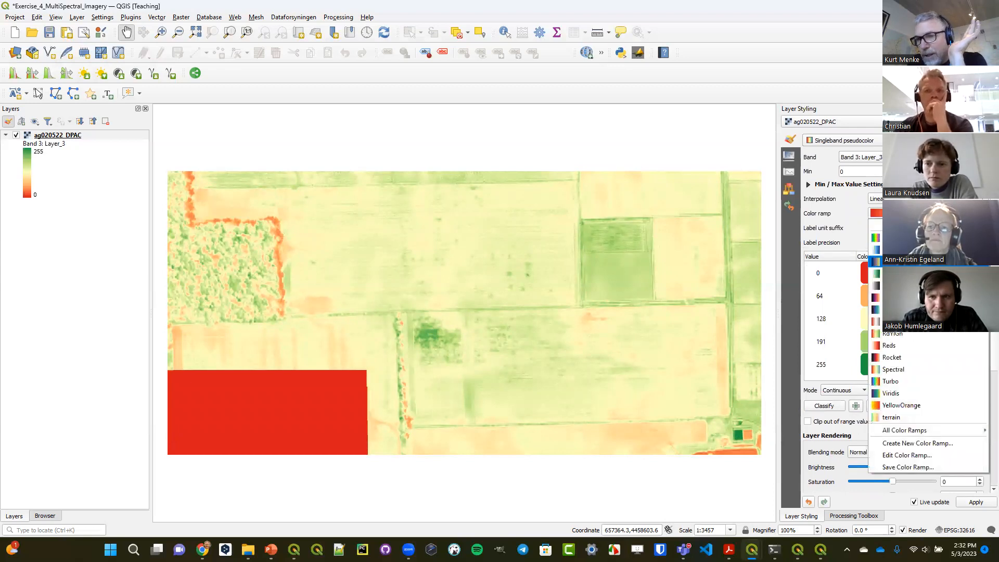
click(885, 322)
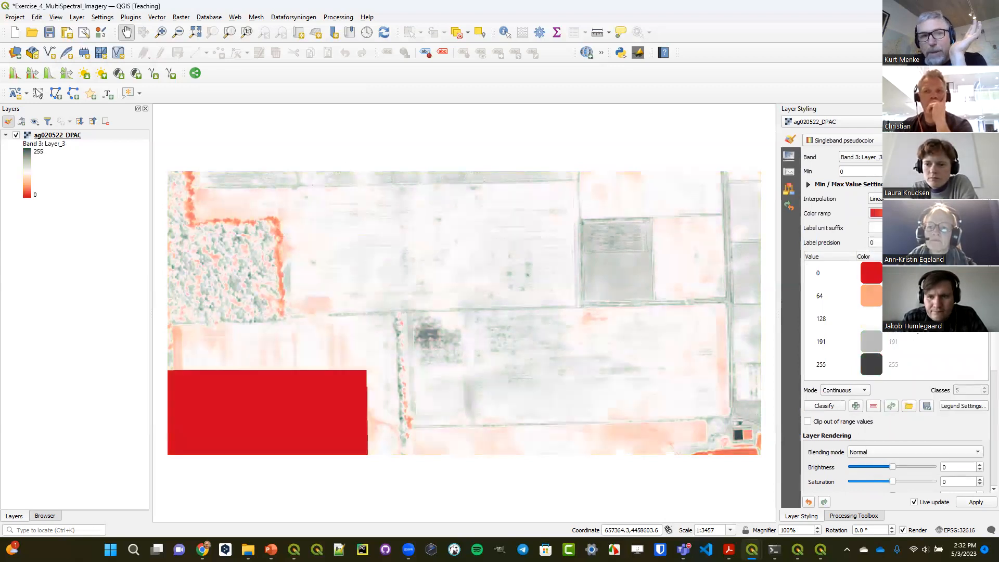
click(876, 213)
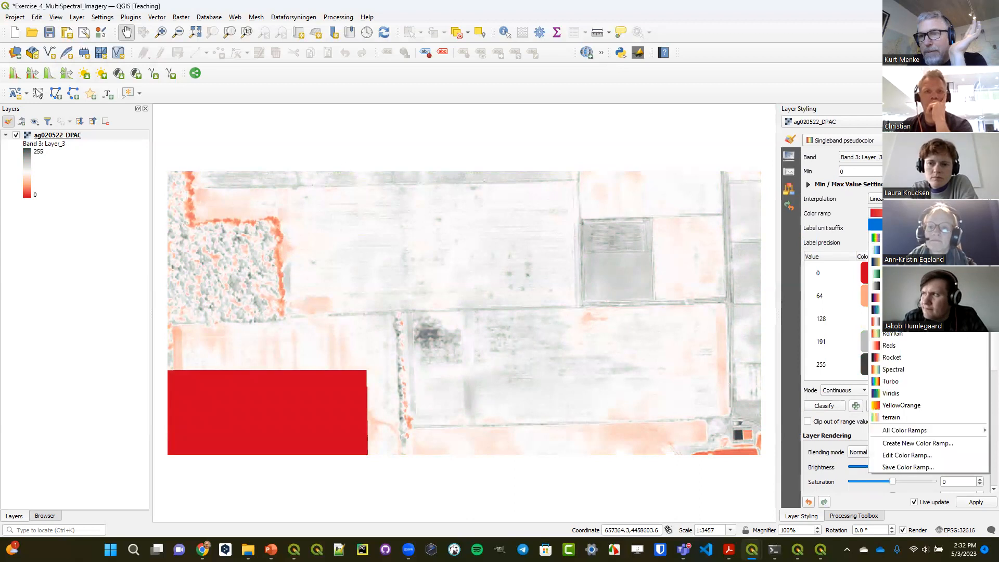
click(876, 224)
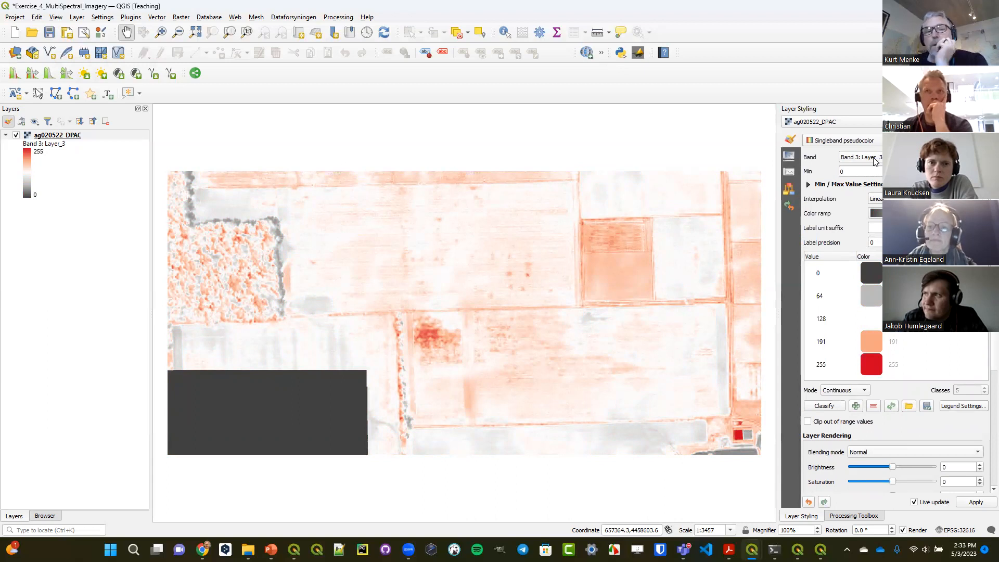
click(983, 213)
click(913, 348)
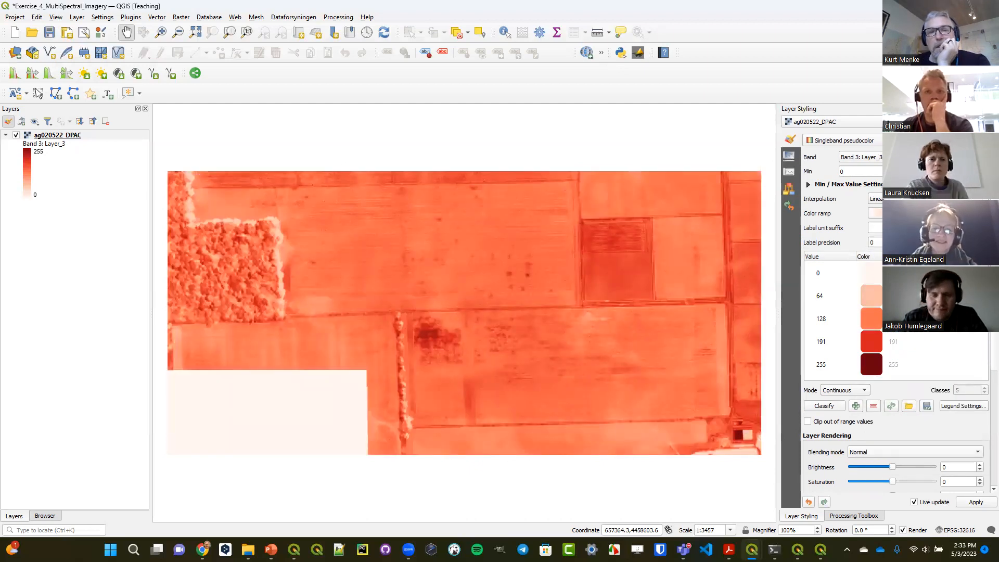
Return to the Class1 project, shrink the Elevation Profile to enlarge the map, and show the Layer Styling panel
click(940, 6)
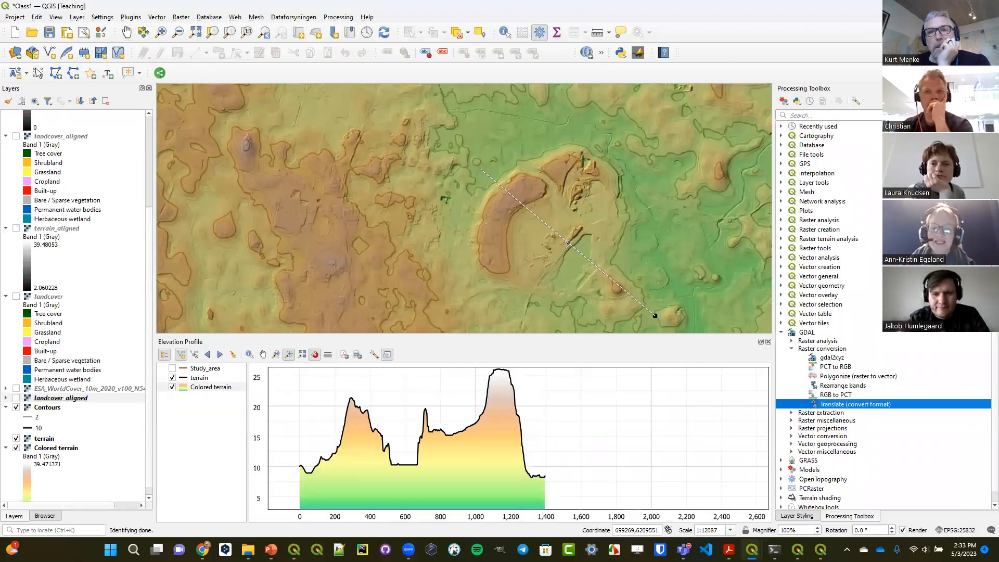
drag(729, 337, 729, 386)
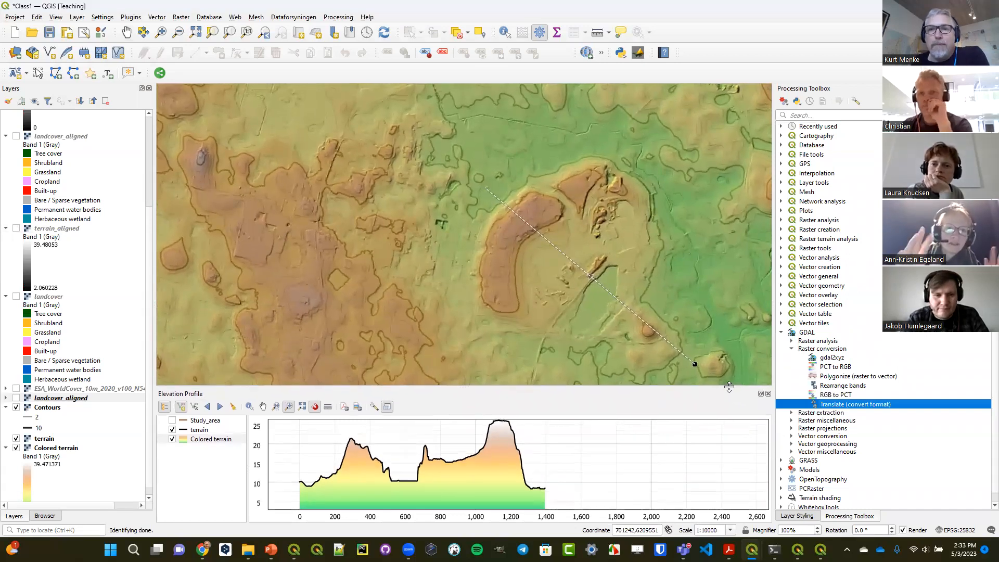
click(796, 516)
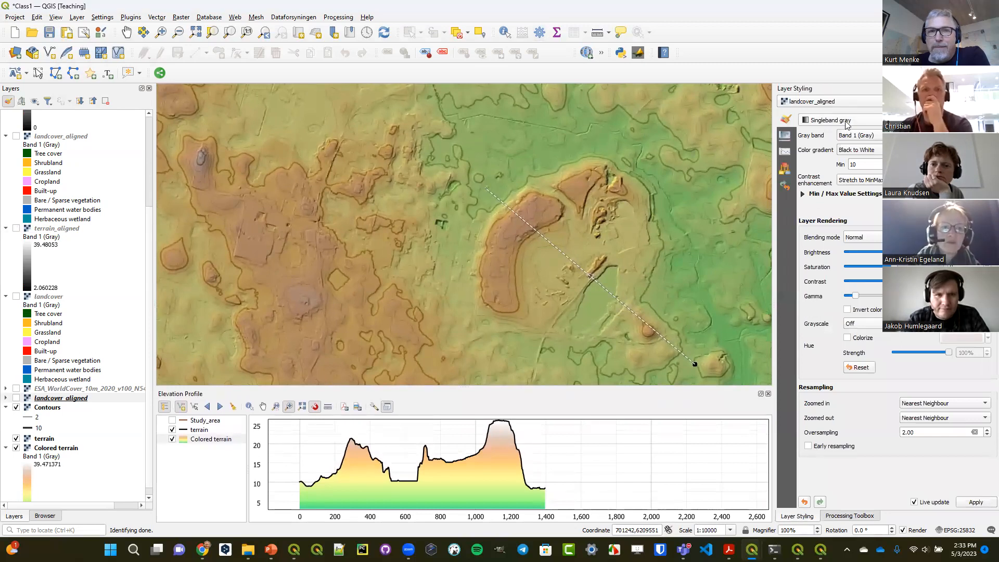
Start the Hillshade raster analysis with terrain_aligned as the input layer
click(175, 18)
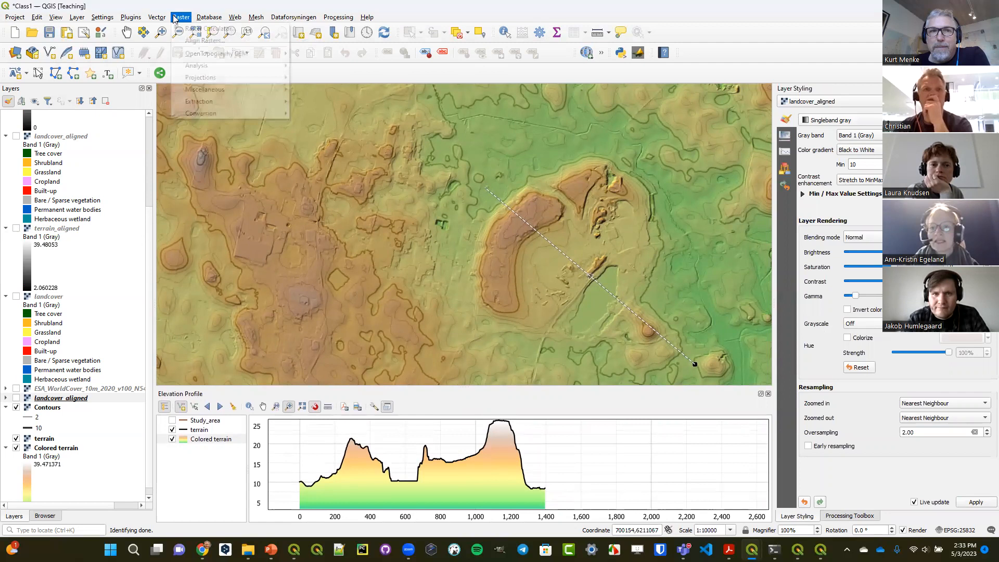
mouse_move(195, 71)
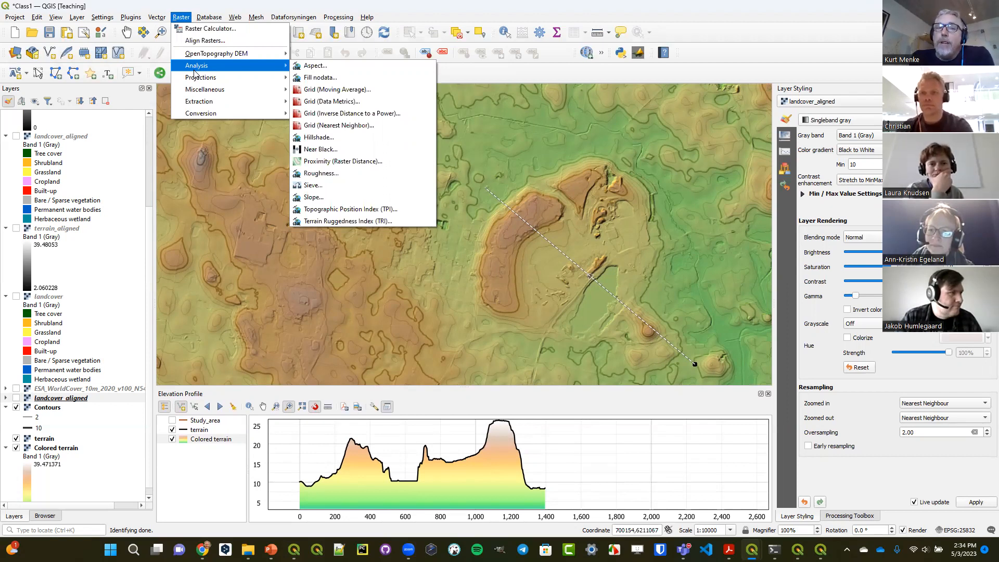
click(332, 140)
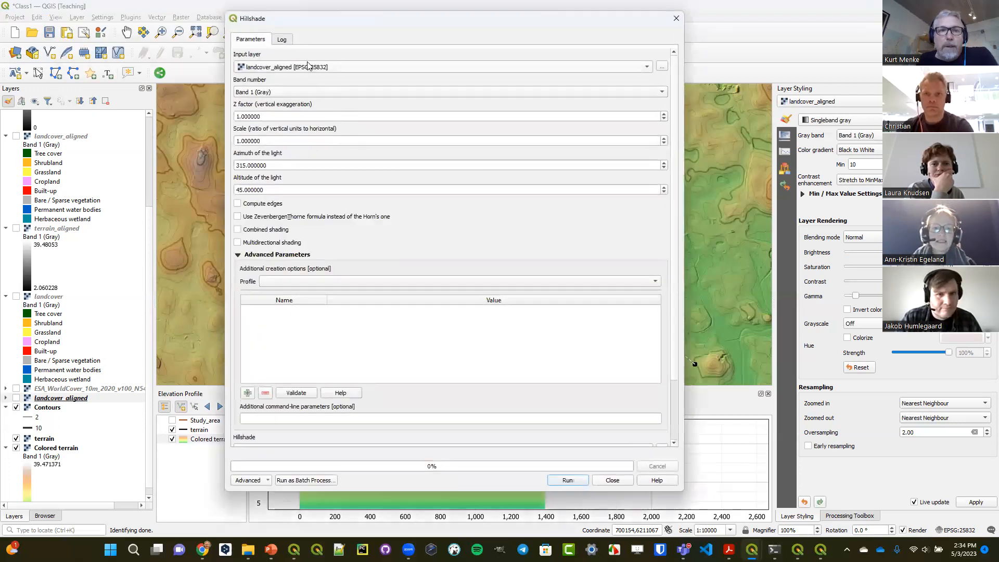
click(307, 65)
click(306, 109)
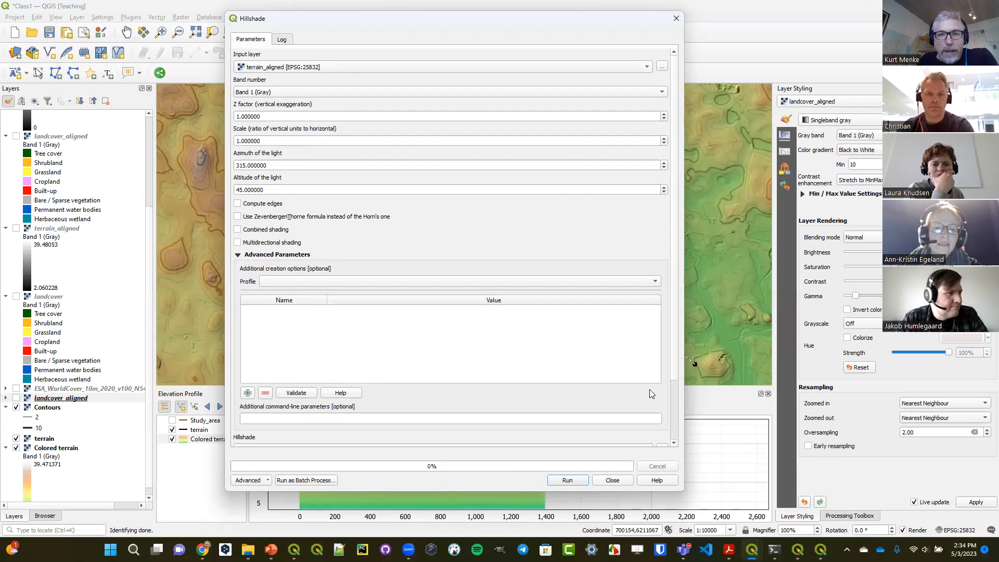
Choose to save the Hillshade output to a file in the OutputClass folder, with TIF as the file type
scroll(675, 390, down, 3)
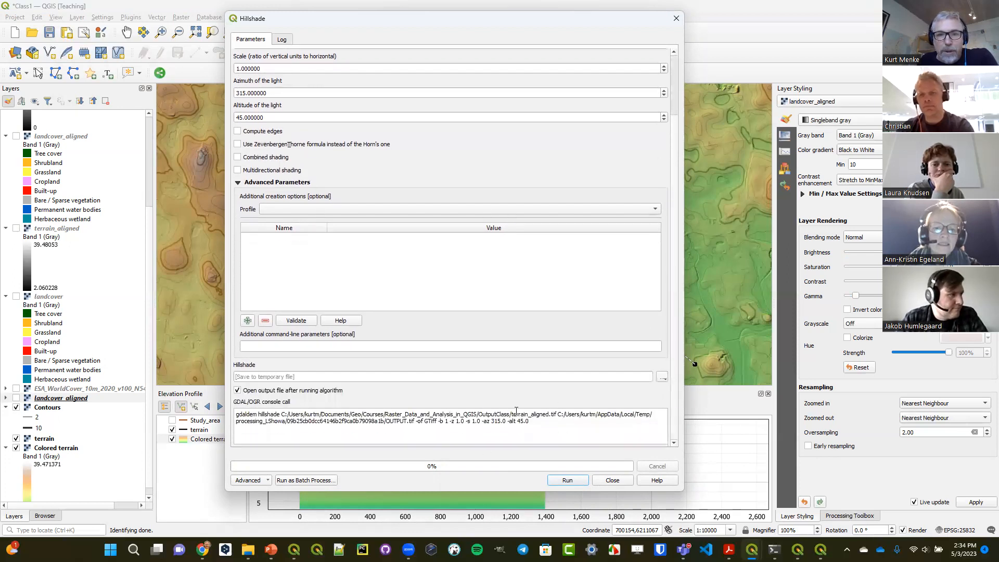
click(663, 377)
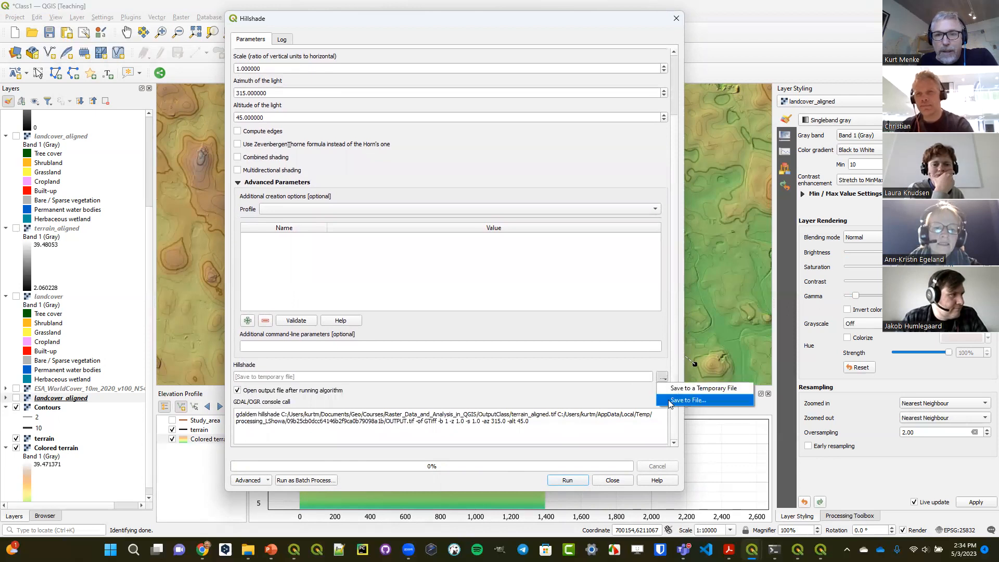
click(659, 400)
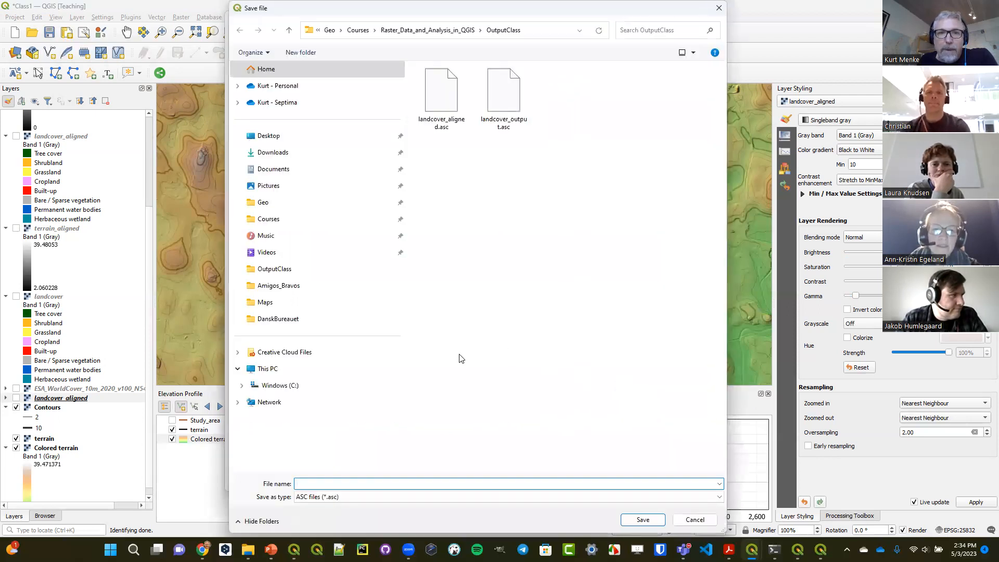
click(363, 497)
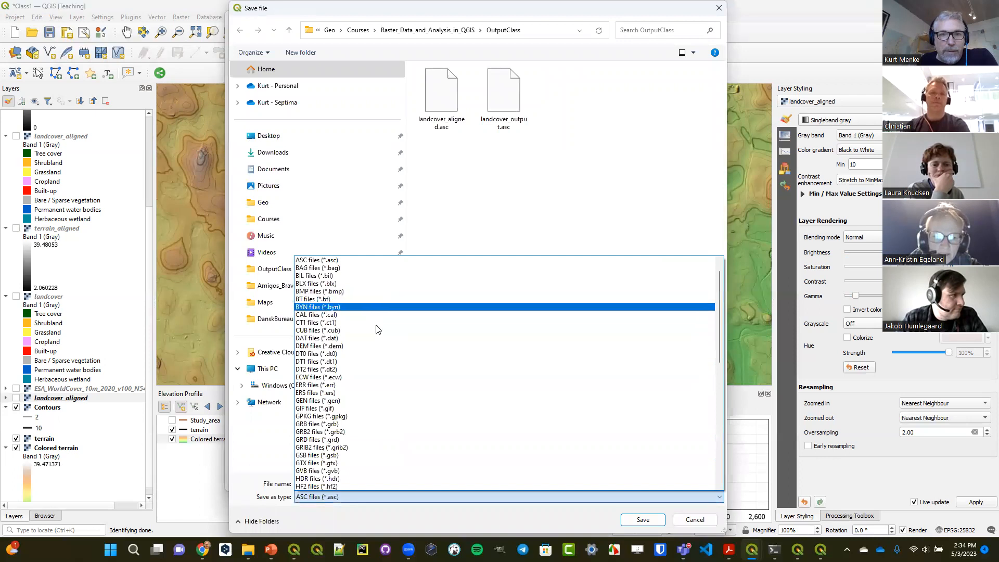
scroll(359, 411, down, 10)
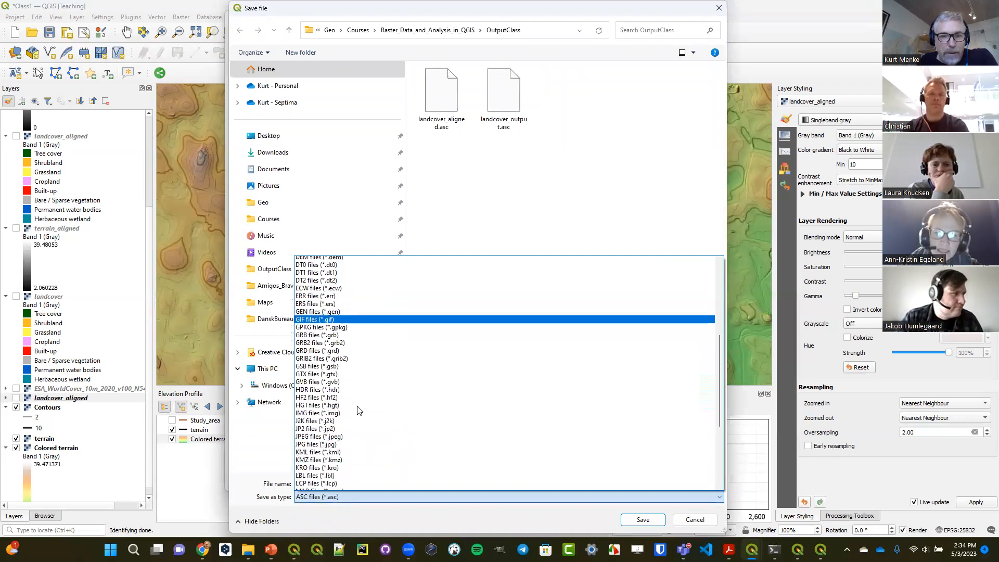
scroll(355, 439, down, 3)
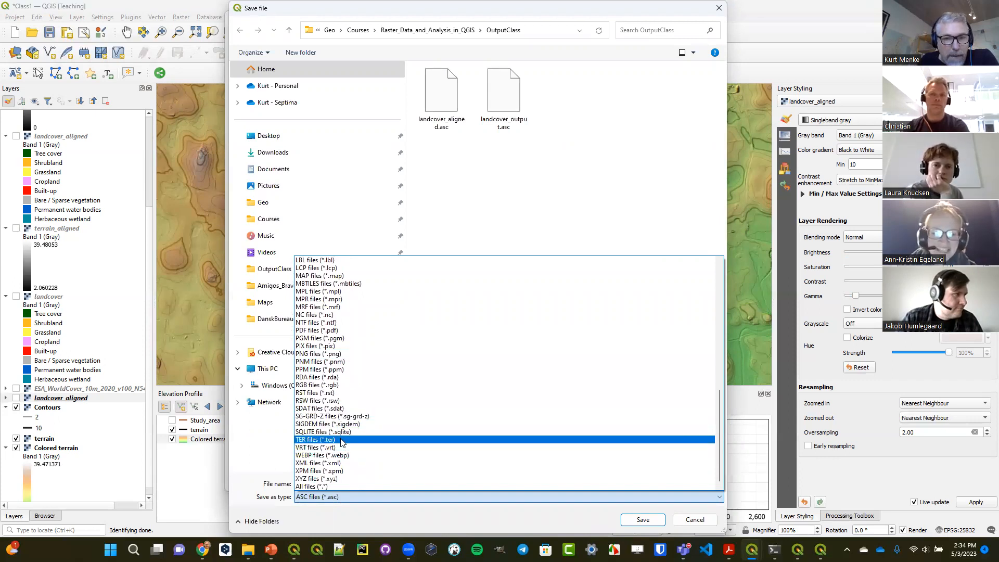
scroll(359, 375, up, 12)
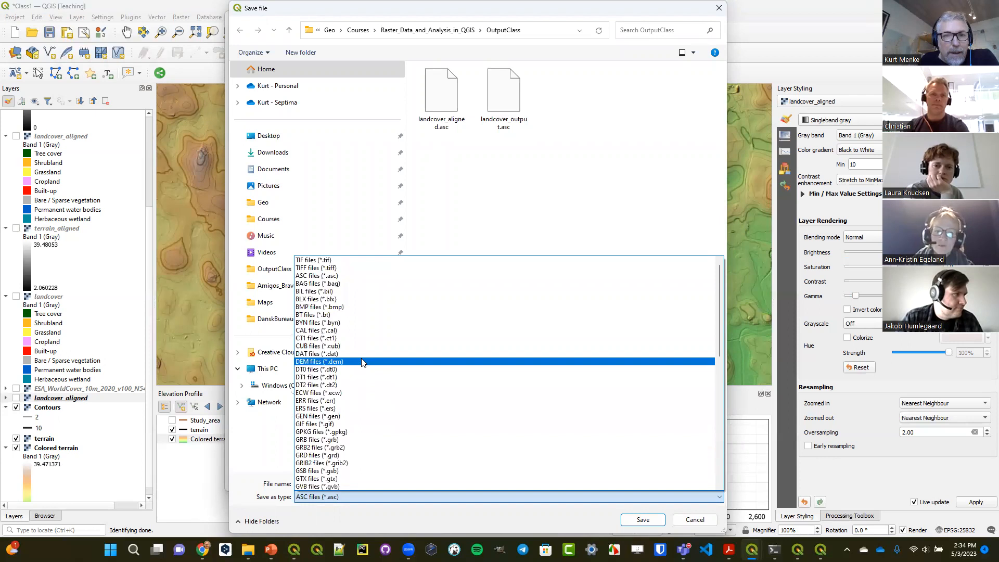
click(357, 261)
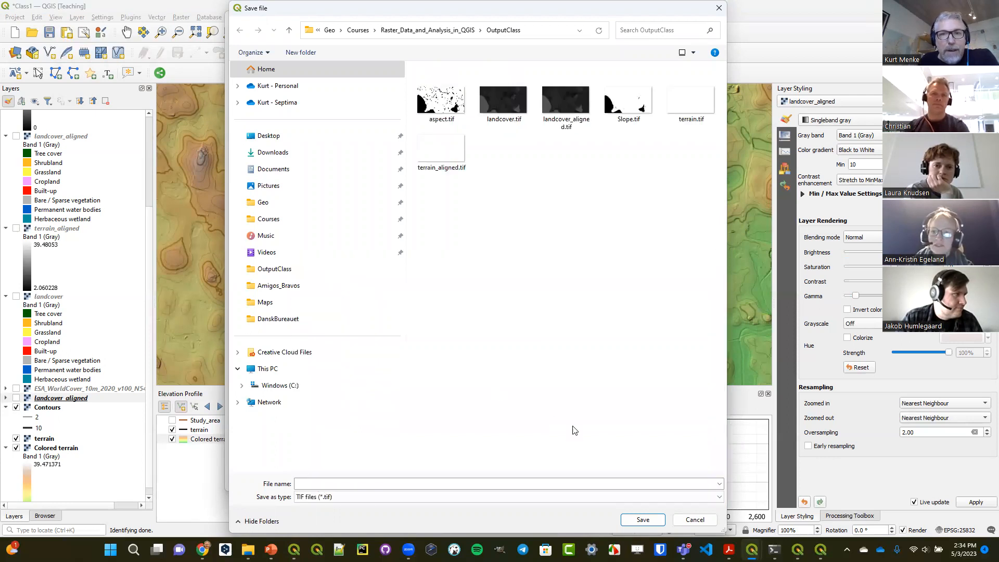
Name the output file hillshade, run the Hillshade algorithm, and close its dialog
click(595, 478)
text(hillshade)
key(Return)
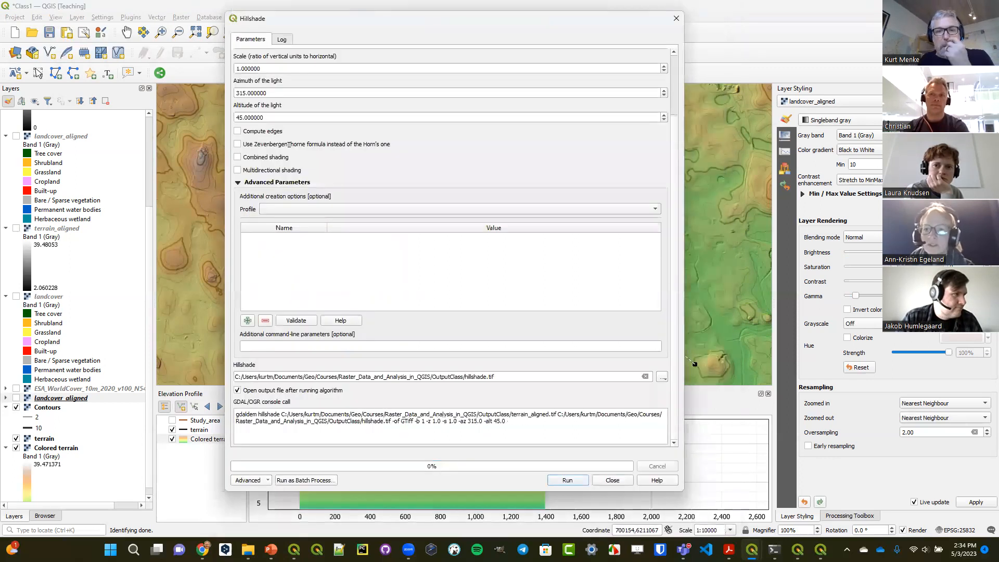
click(566, 481)
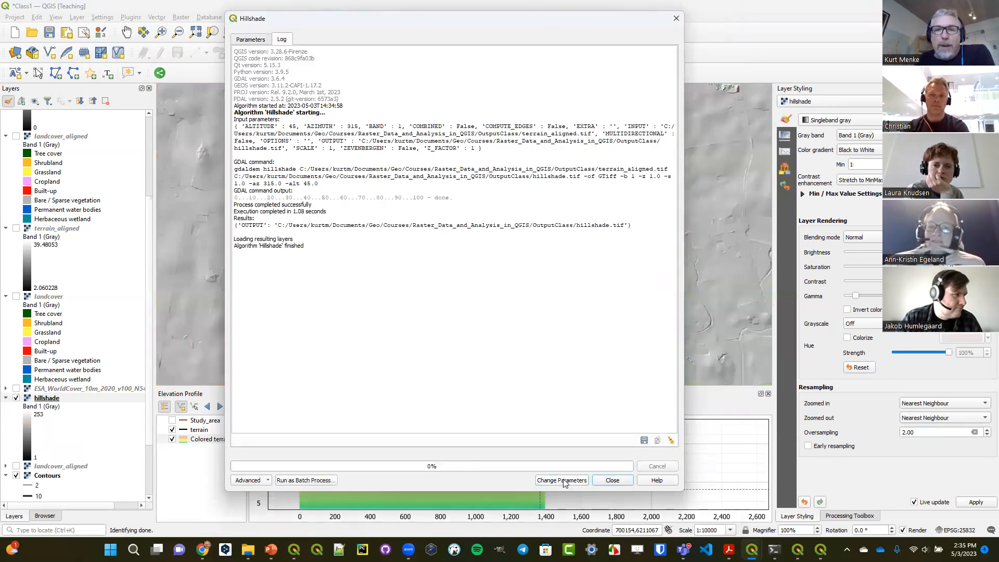
click(628, 481)
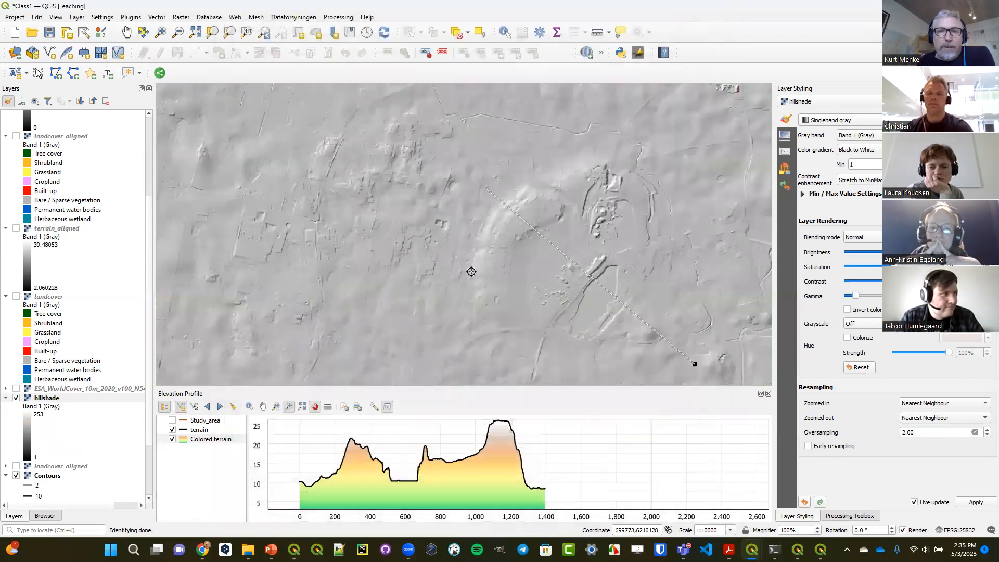
Move the hillshade layer between Slope and the upper landcover_aligned layer, and expand its legend
click(47, 398)
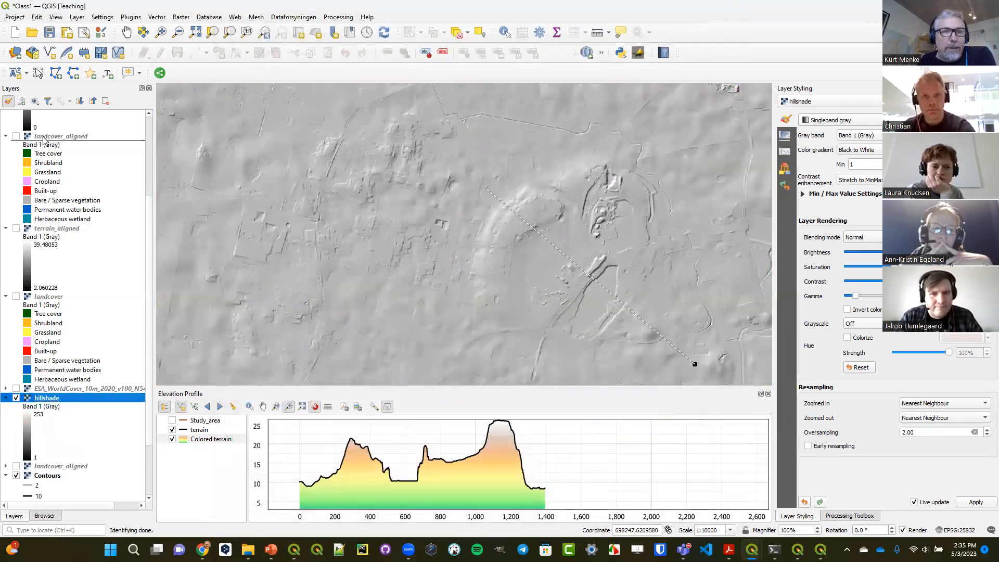
drag(53, 133, 54, 134)
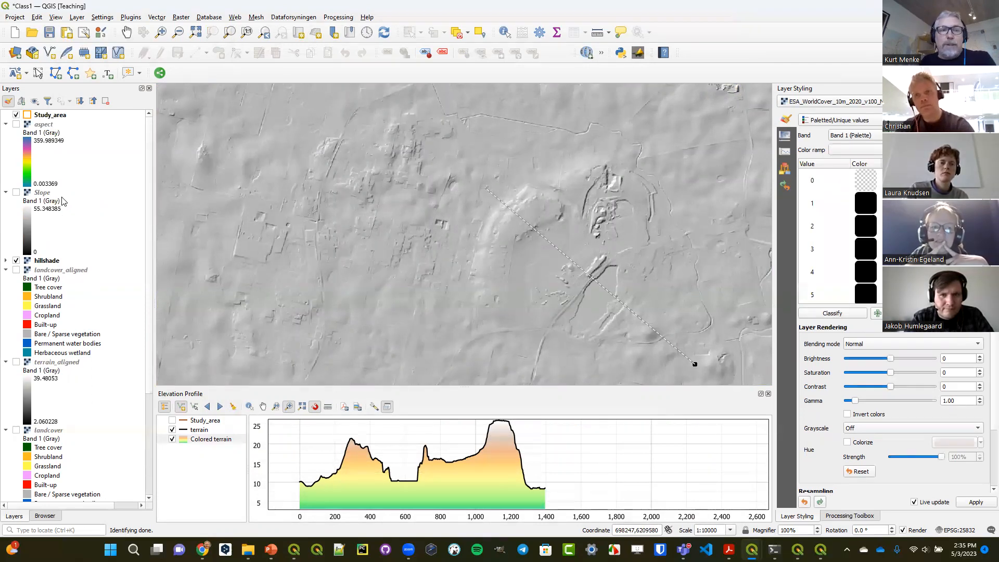
click(6, 260)
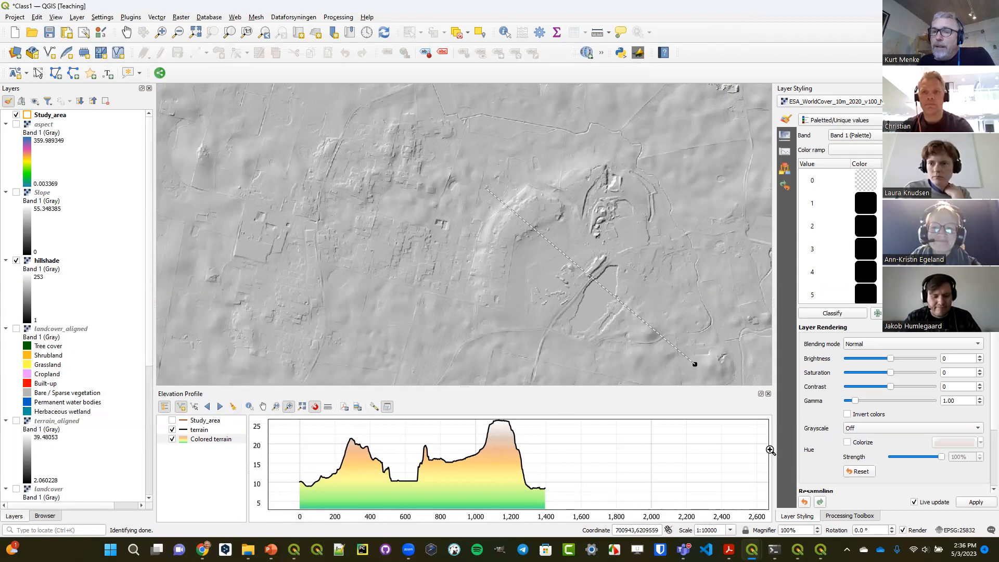
Look at the parameters of the Slope algorithm in the Raster terrain analysis group of the Processing Toolbox
click(847, 515)
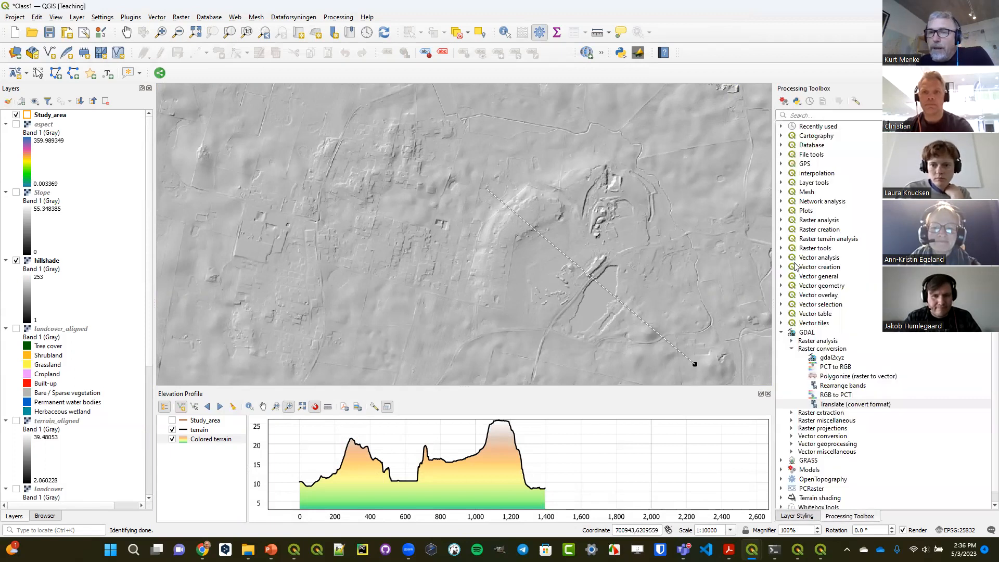
click(781, 239)
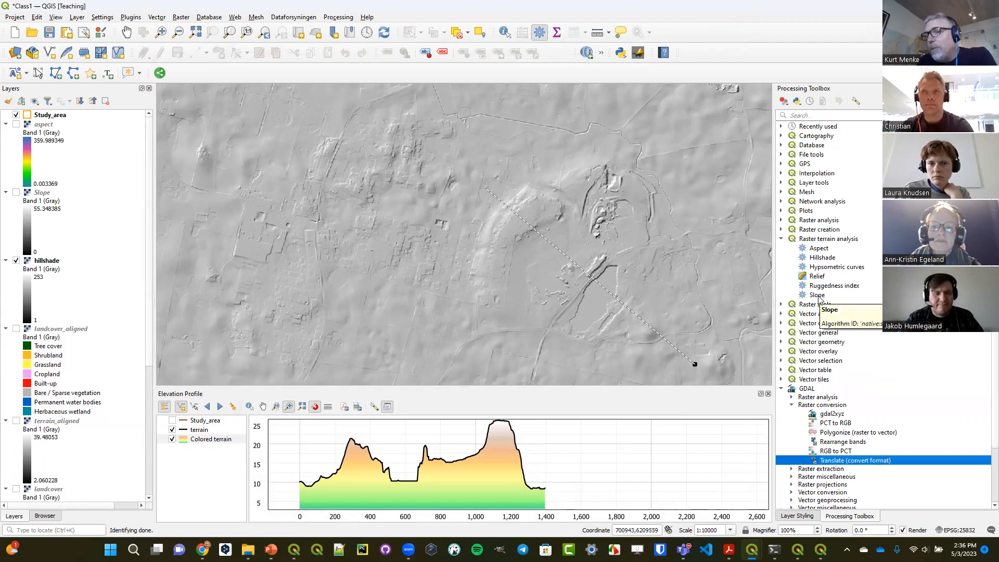
double_click(818, 295)
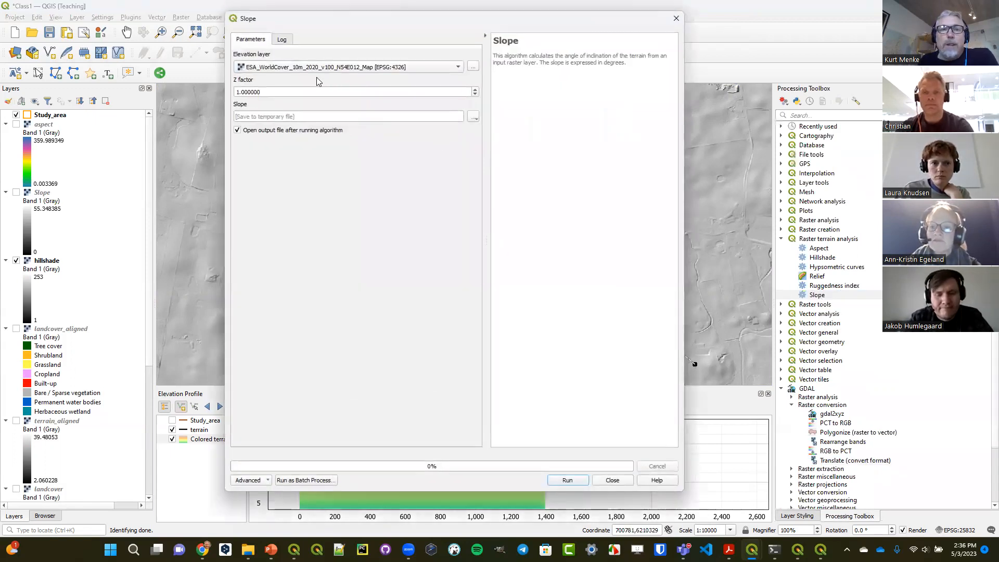
click(675, 18)
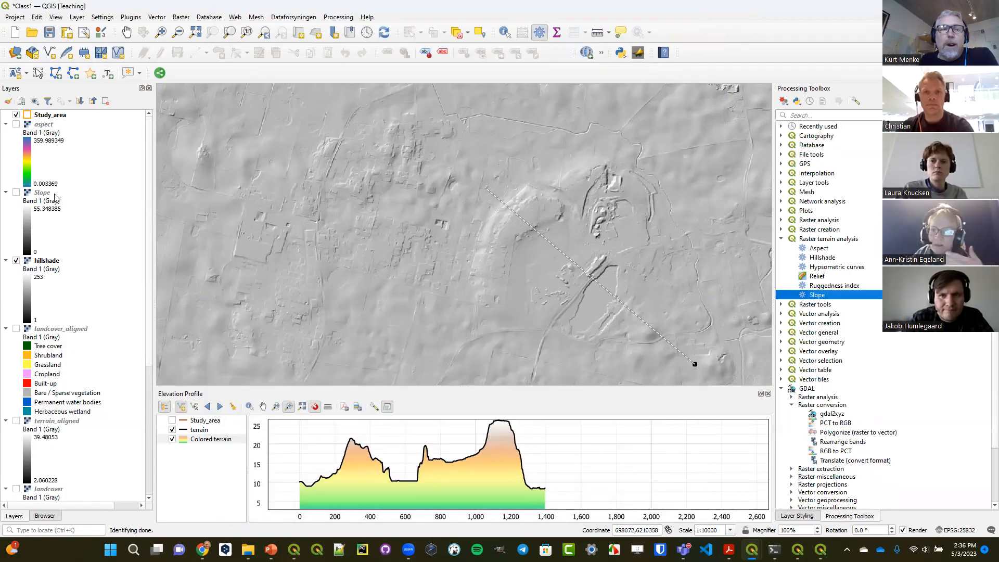
Move the Colored terrain layer directly above the hillshade layer
click(48, 262)
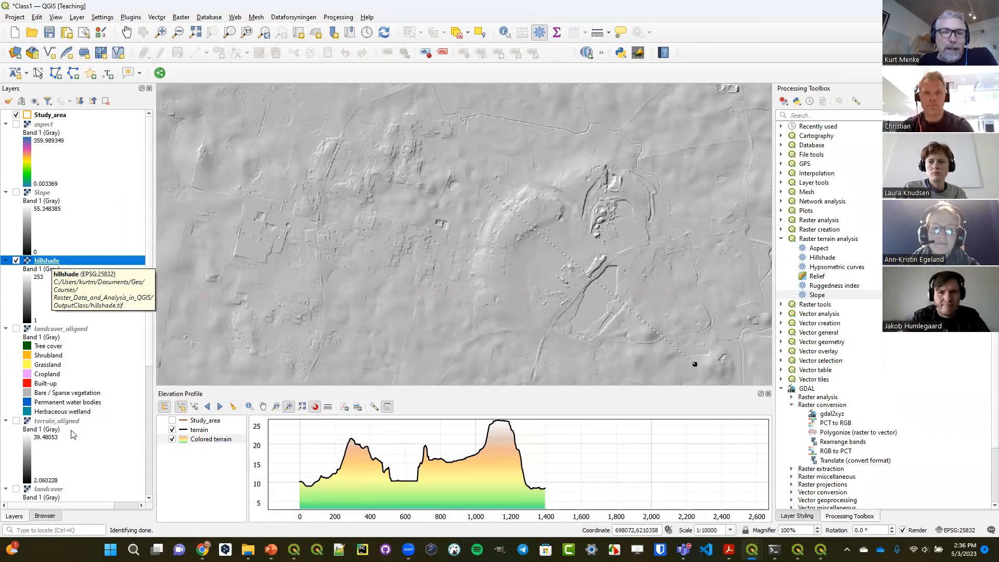
scroll(57, 471, down, 6)
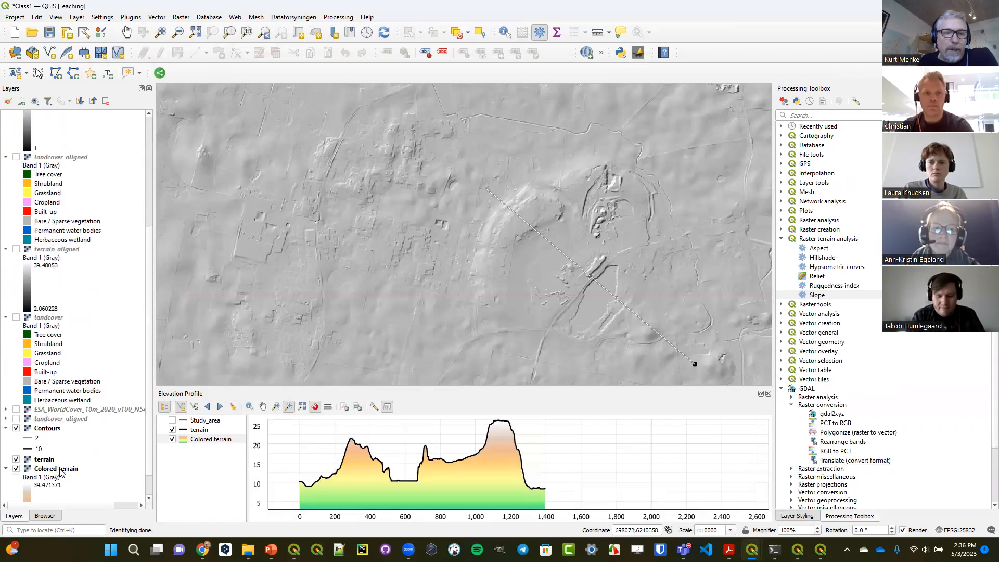
click(61, 470)
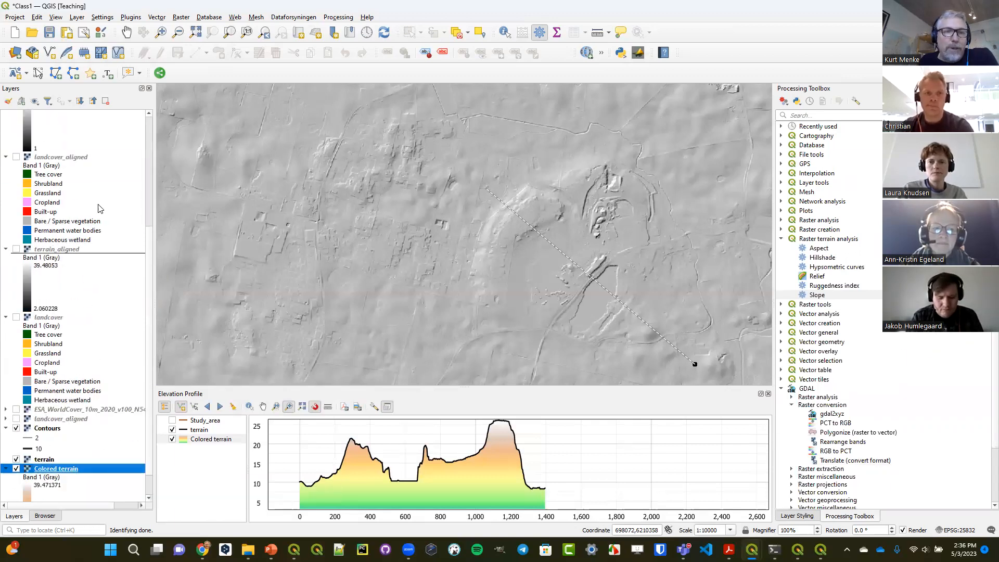
drag(102, 120, 95, 190)
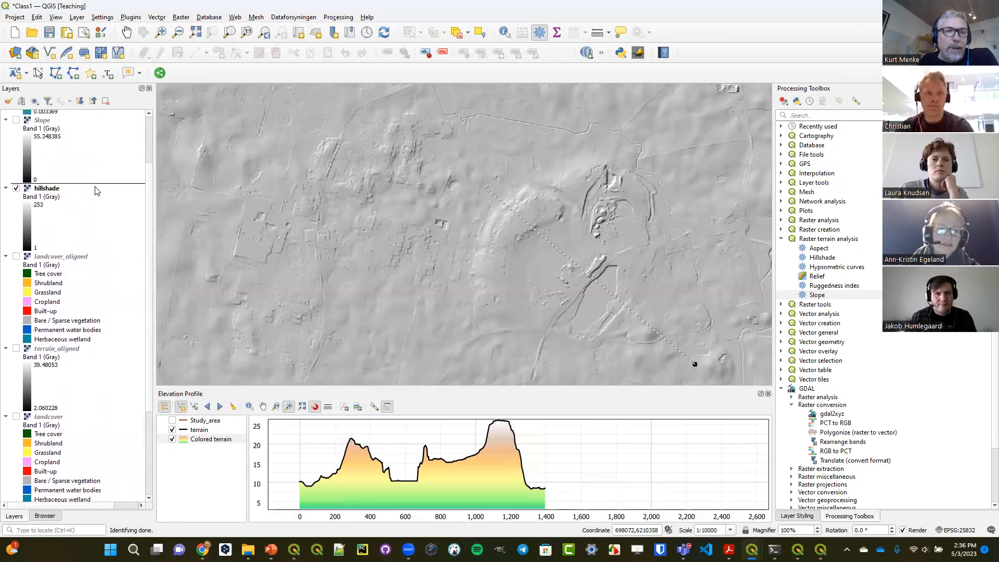
scroll(41, 159, up, 2)
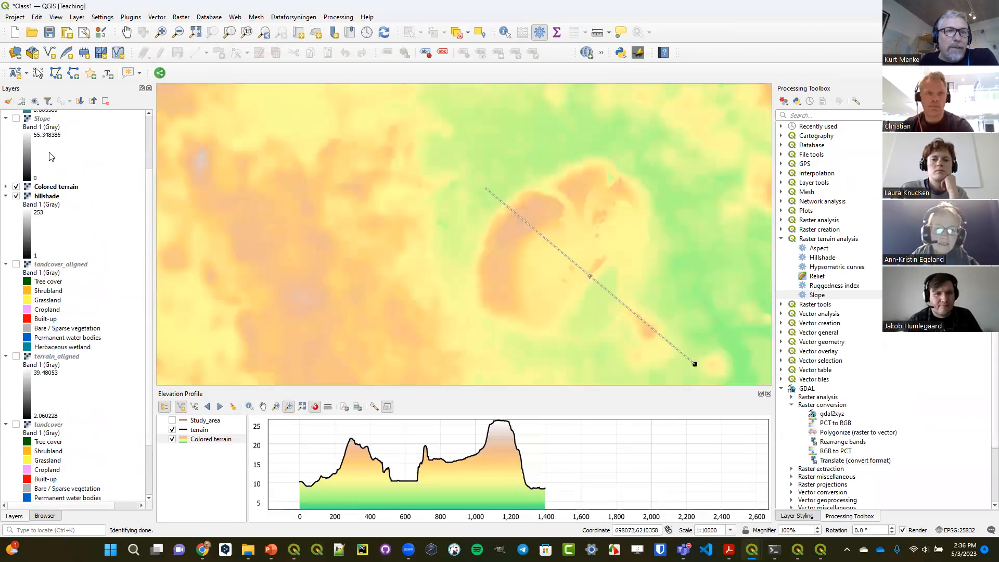
Set the Colored terrain layer's blending mode to Multiply in the layer styling
click(58, 189)
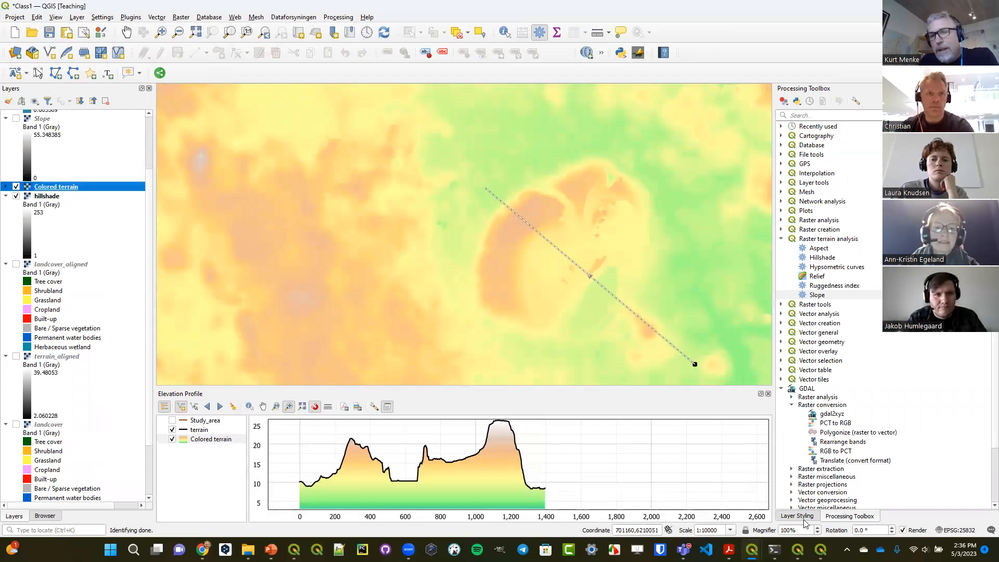
mouse_move(788, 543)
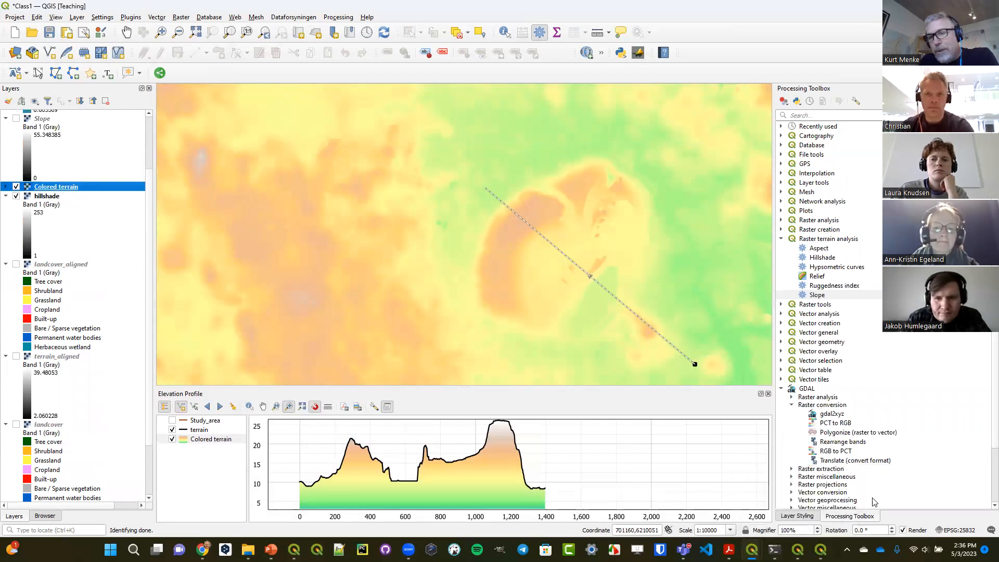
click(797, 516)
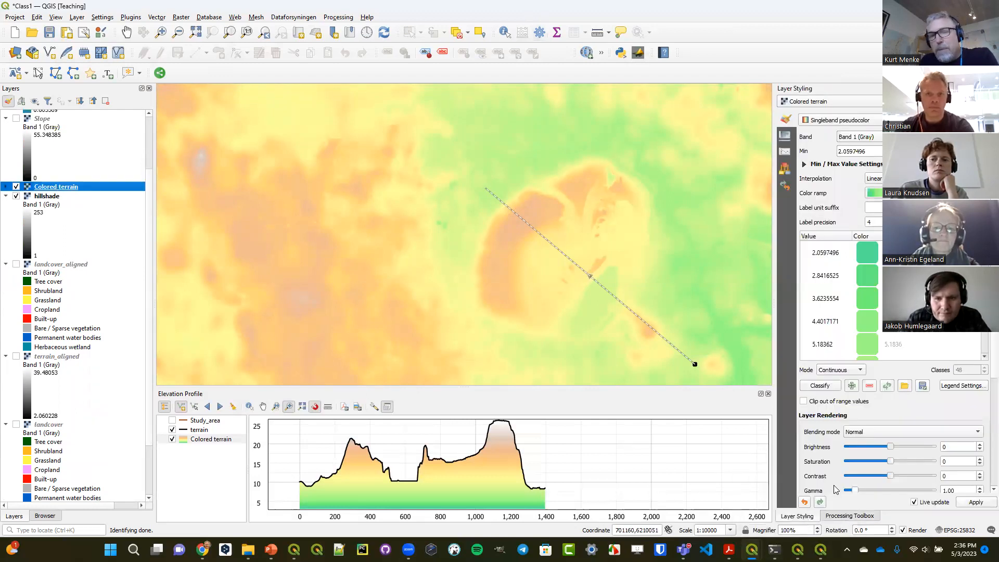
click(885, 431)
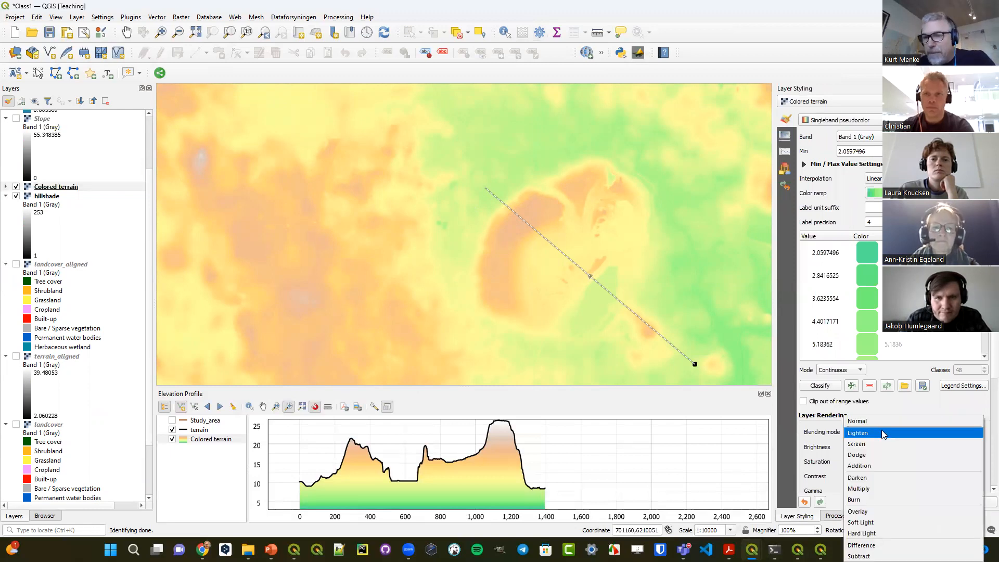
click(879, 489)
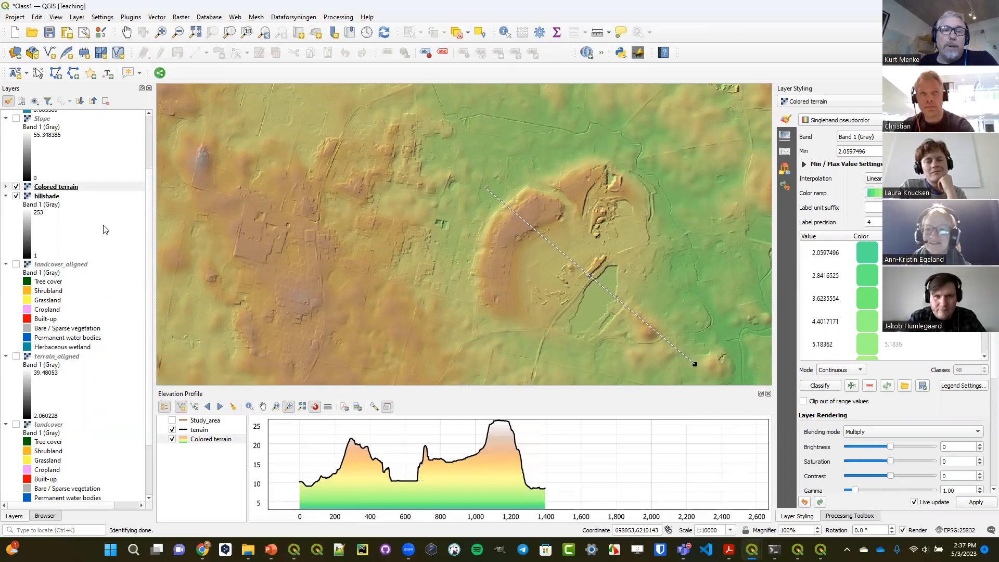
Run the Raster terrain analysis Slope algorithm on the hillshade layer, with the result as a temporary file
click(52, 199)
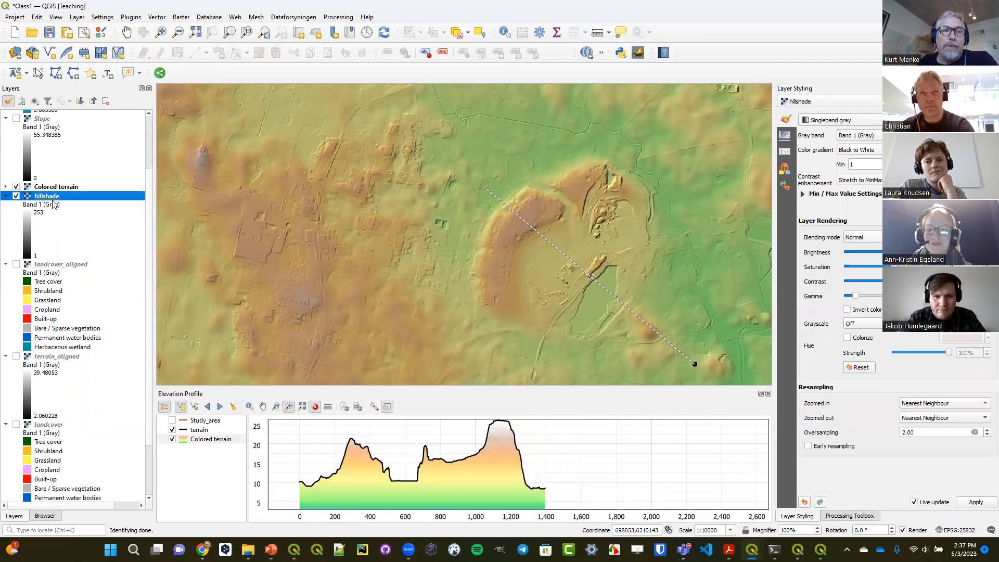
click(862, 516)
double_click(817, 295)
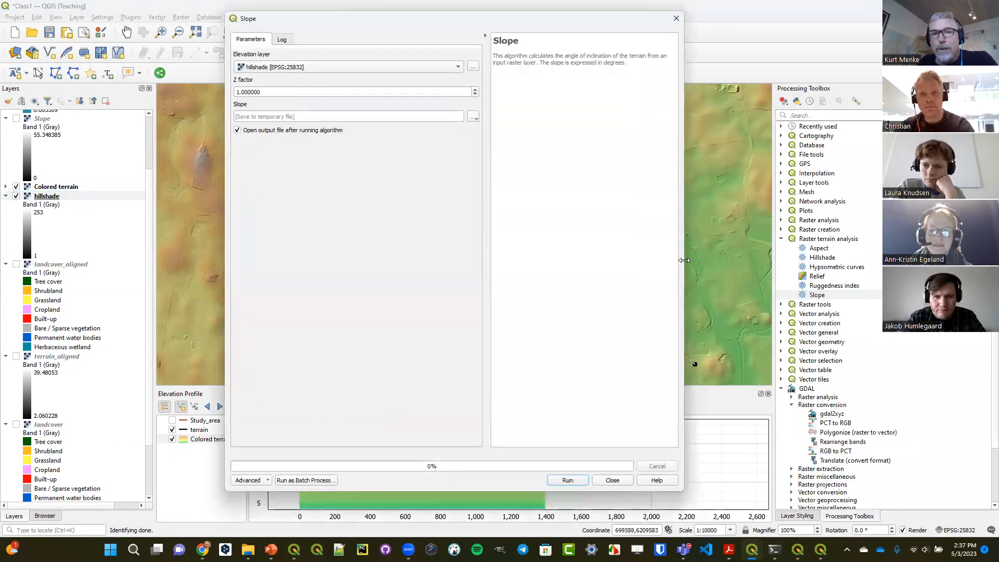
click(567, 480)
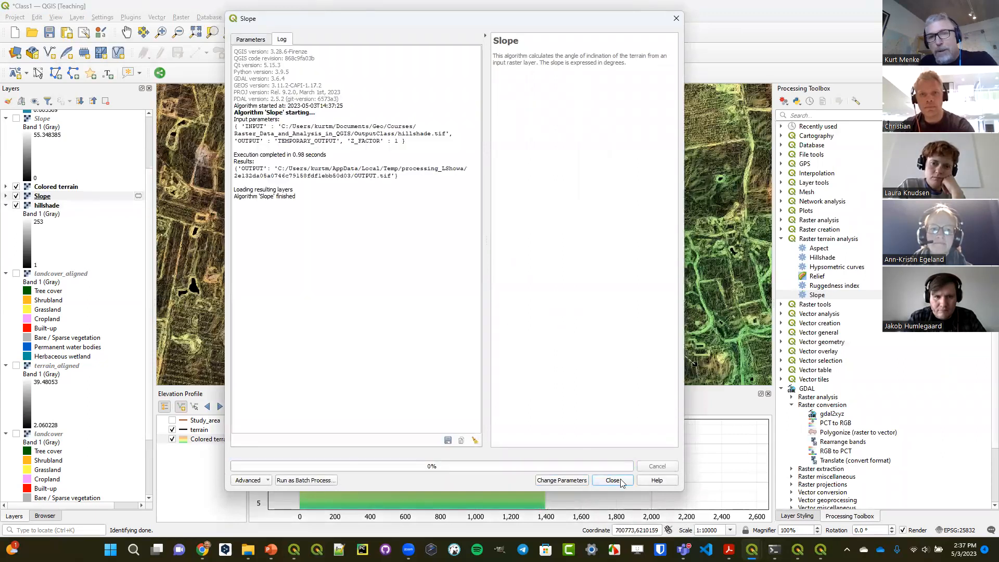
click(619, 479)
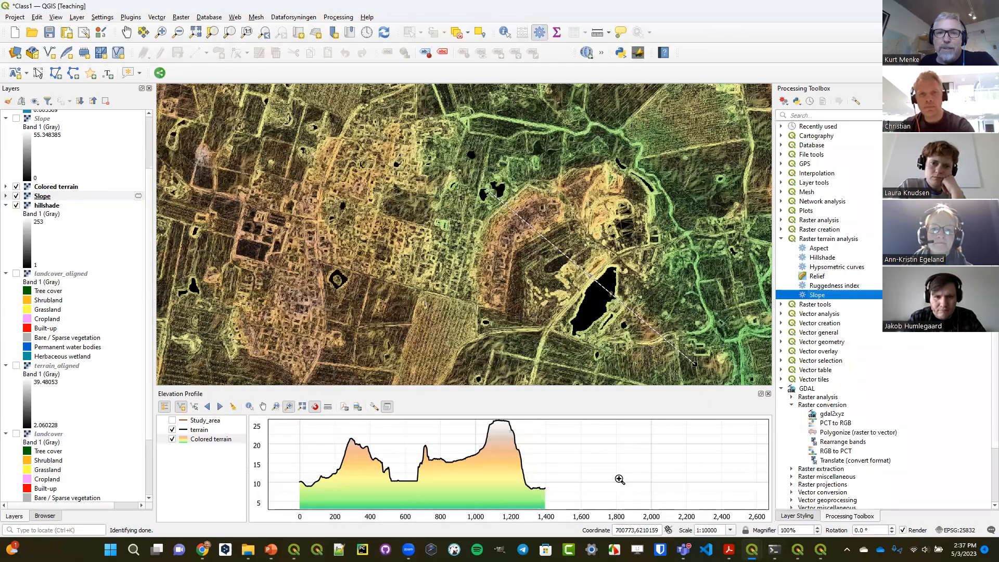
Remove the temporary Slope layer located between Colored terrain and hillshade
right_click(43, 196)
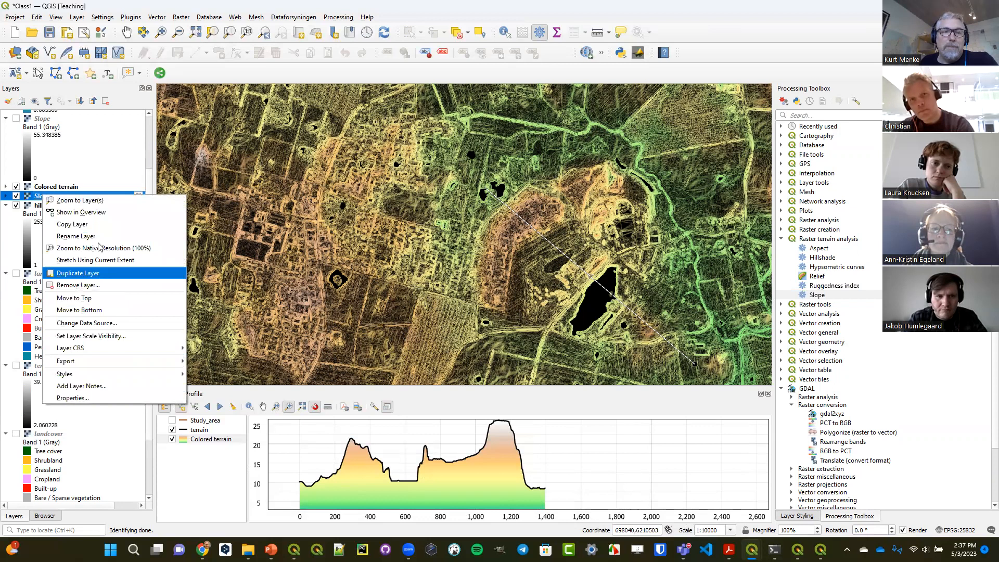
click(95, 287)
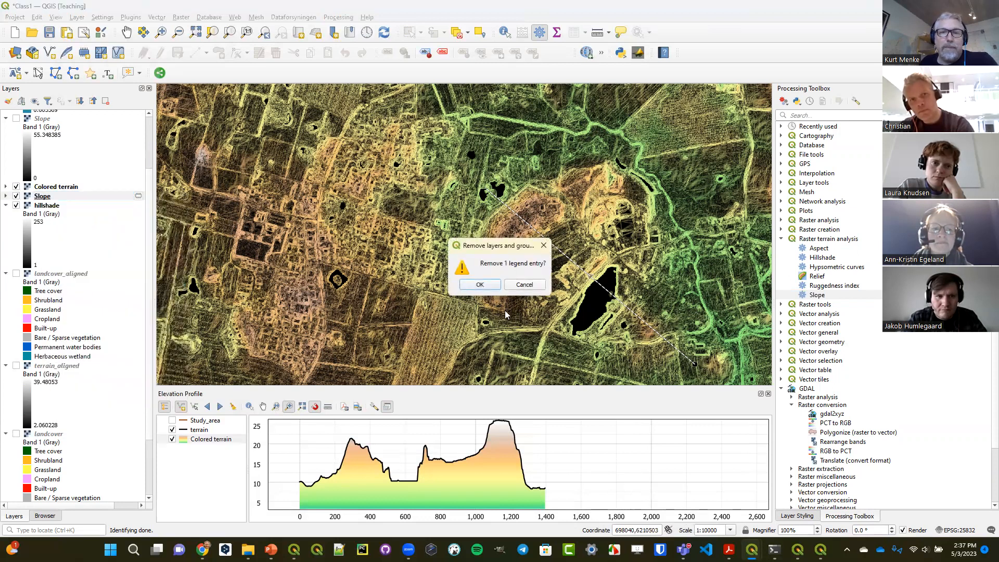
click(476, 284)
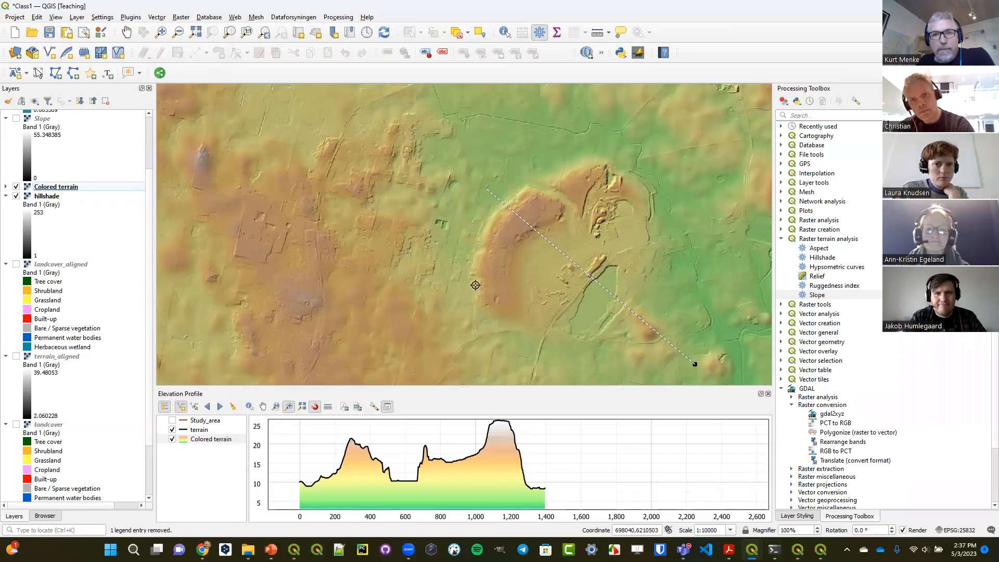
Run the Terrain shading Hillshade algorithm on the Colored terrain layer with default settings and a temporary output
scroll(893, 372, down, 3)
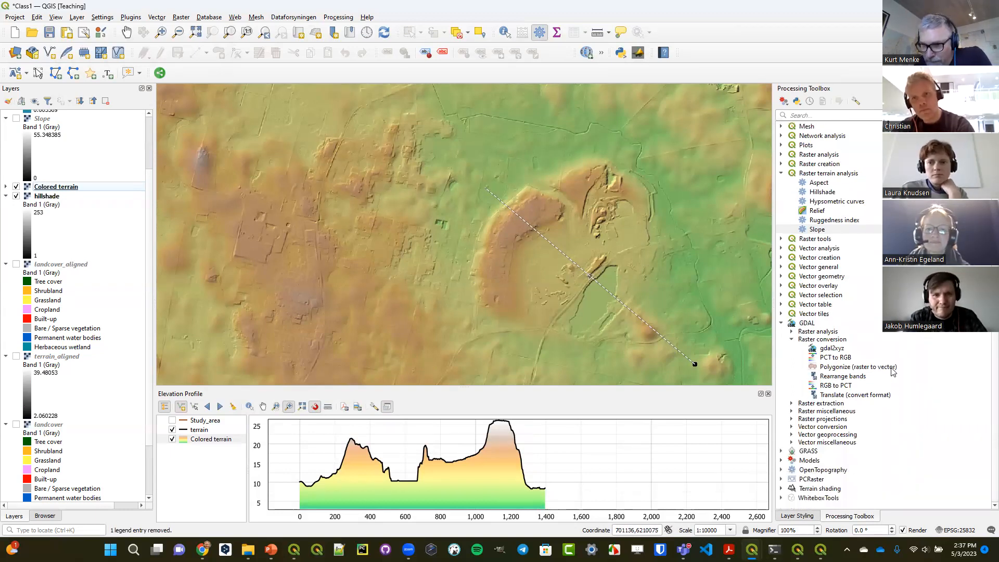
click(781, 491)
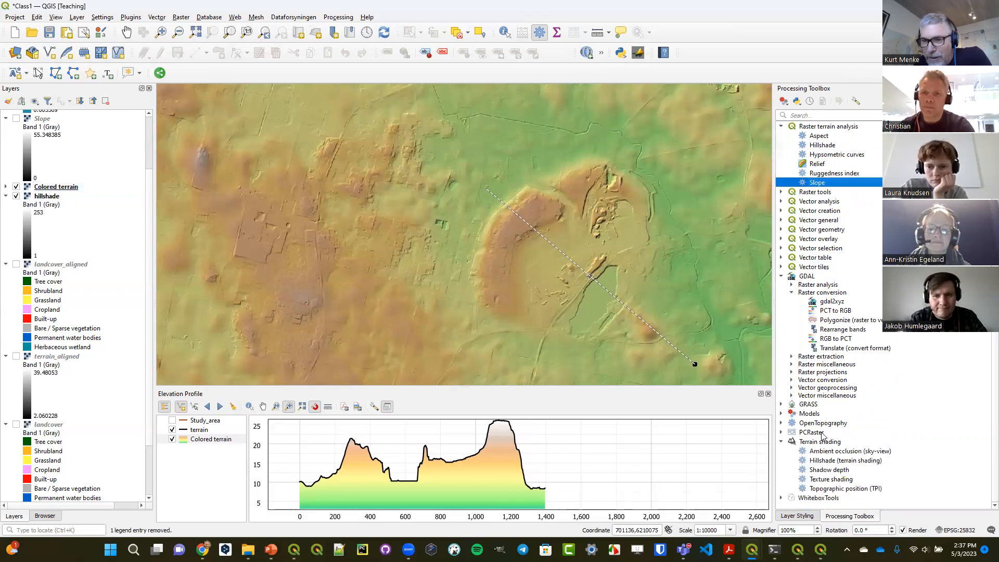
click(816, 444)
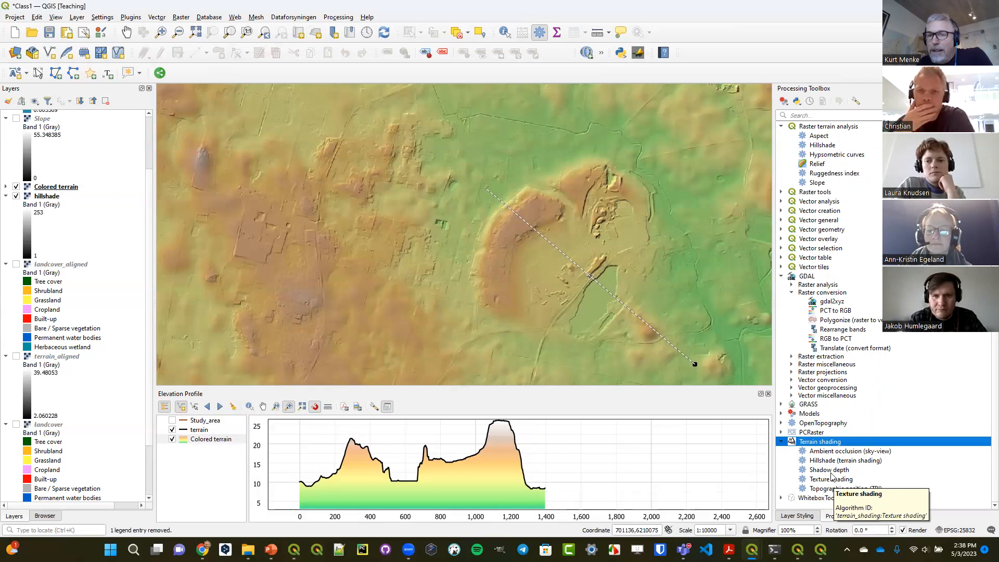
click(836, 461)
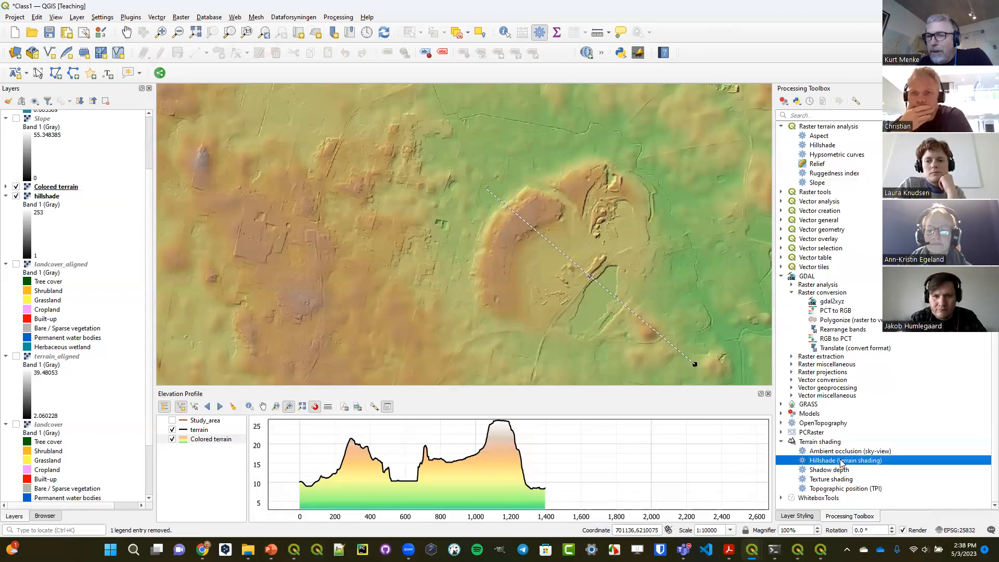
double_click(841, 461)
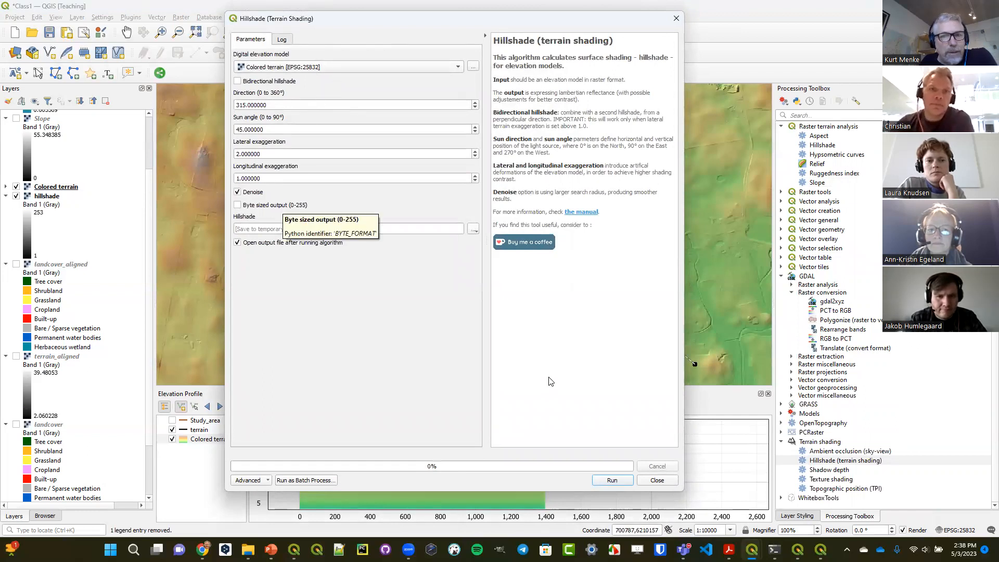
click(608, 481)
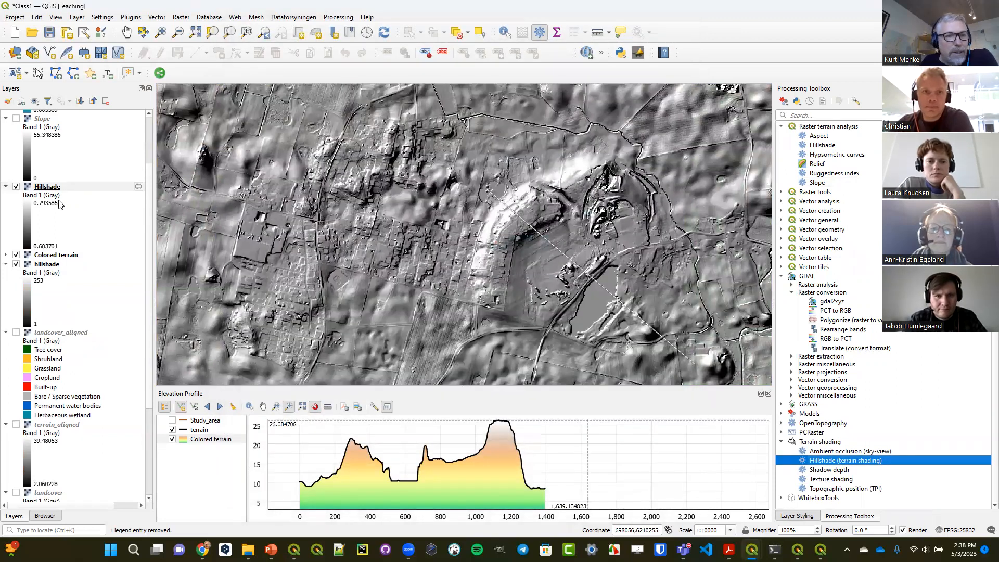
Move the new Hillshade layer directly below Colored terrain and compare the two hillshades by switching their visibility
drag(49, 186, 66, 263)
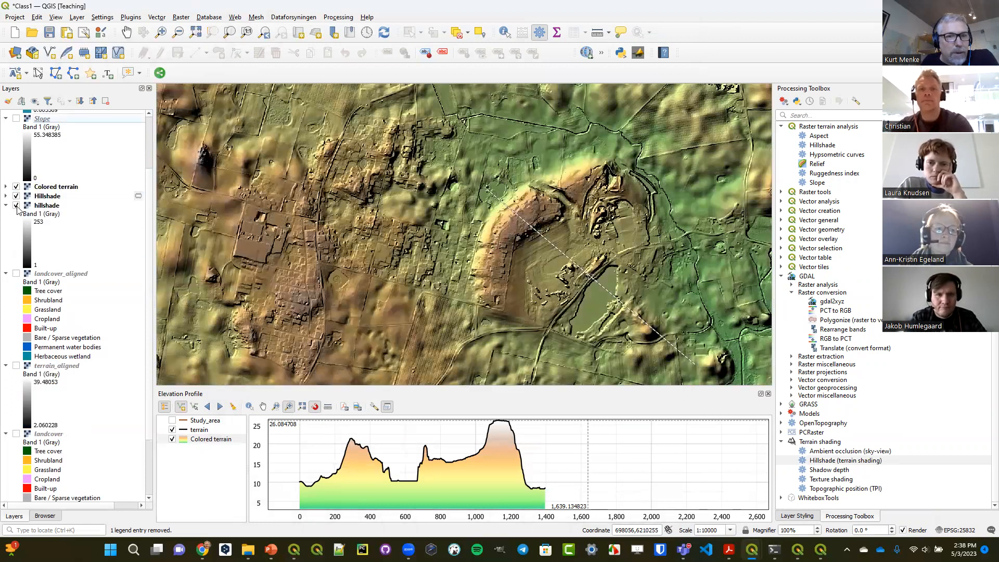
click(16, 206)
click(16, 196)
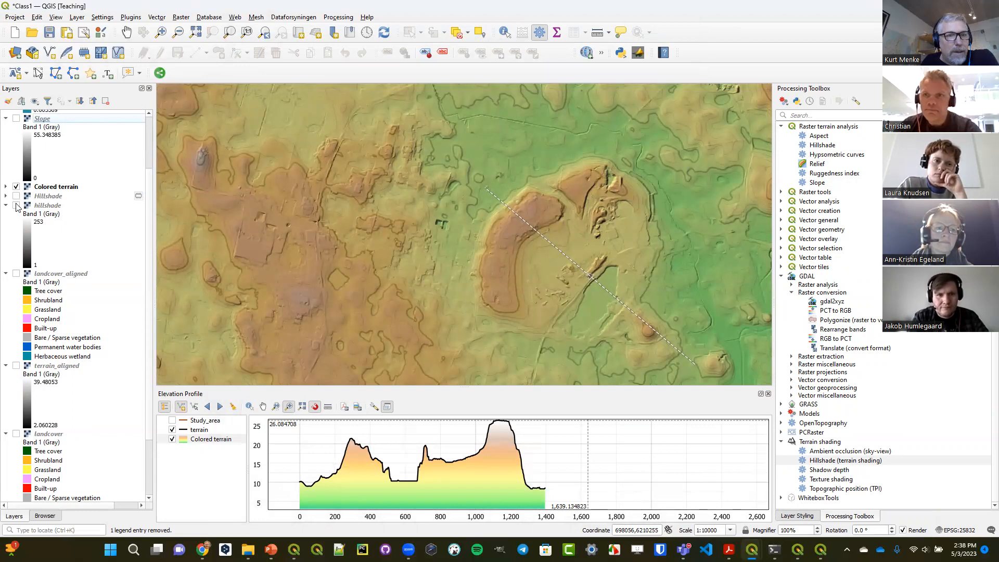
click(16, 206)
click(16, 196)
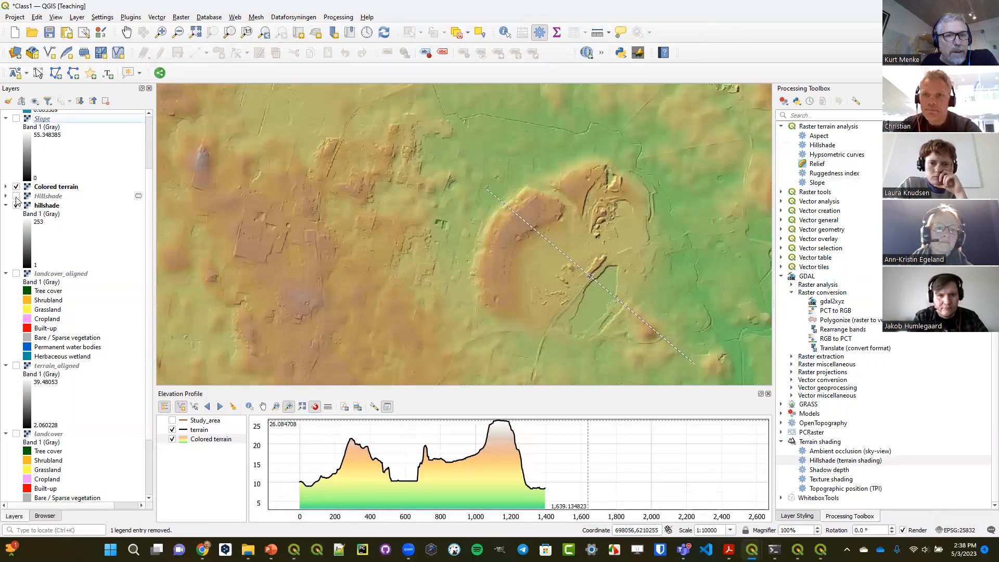
click(16, 196)
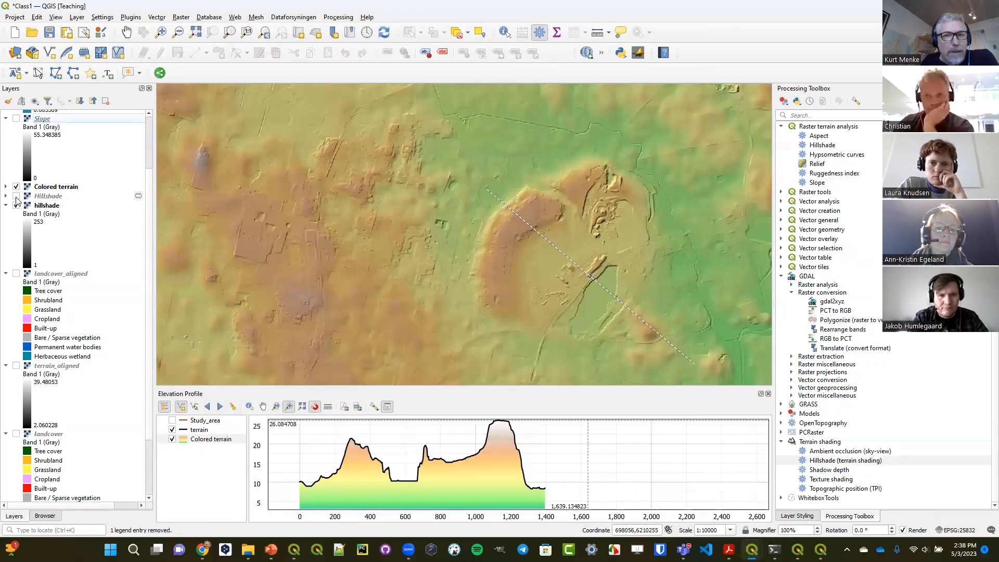
Leave landcover_aligned as the only raster shown over the hidden terrain layers, zoom to its extent, and close the Elevation Profile
click(16, 206)
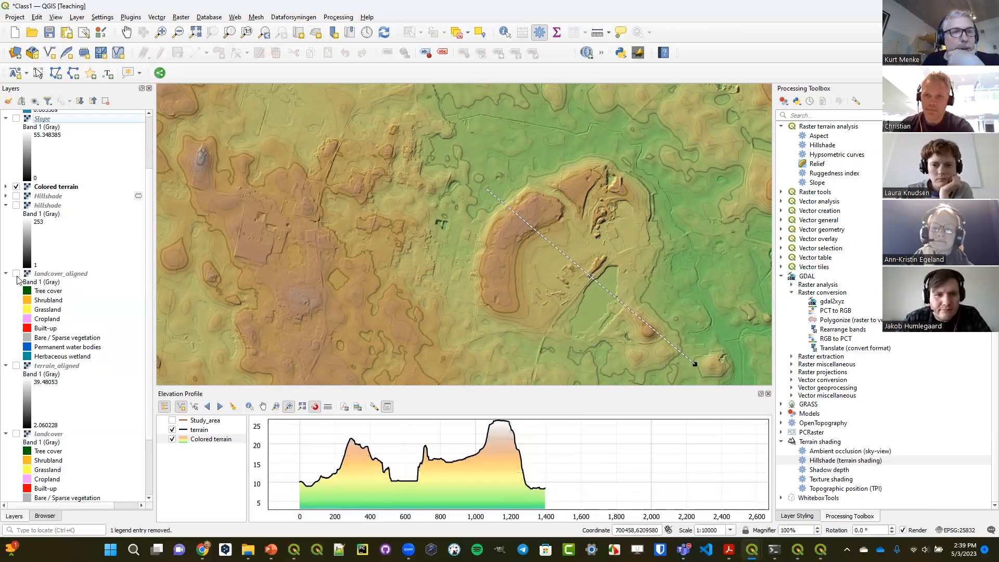
click(16, 274)
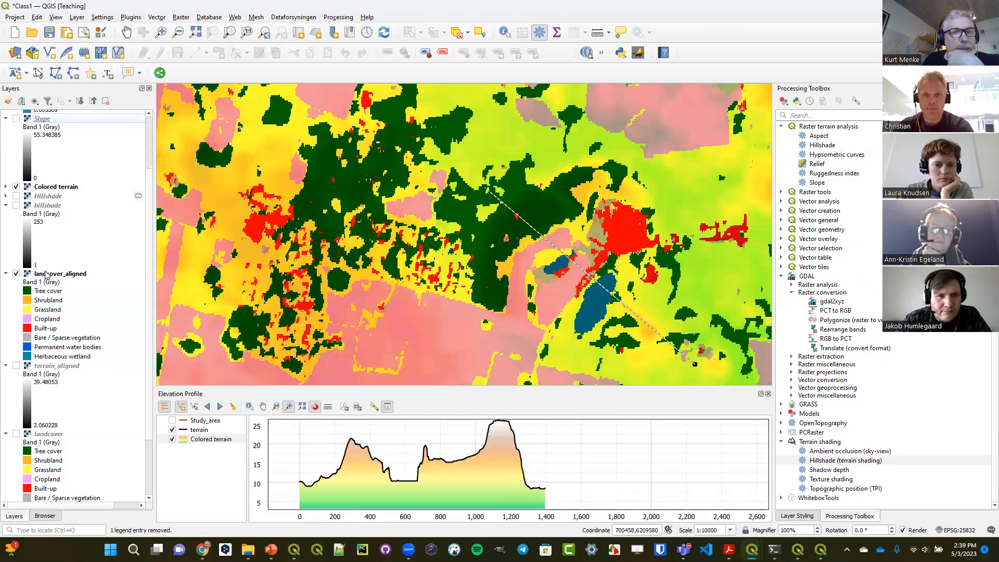
click(16, 186)
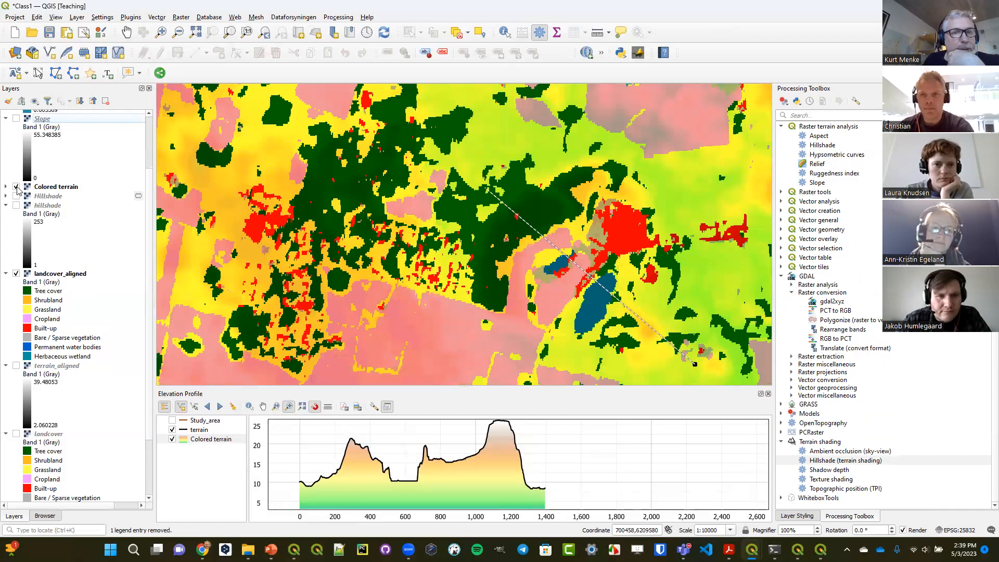
right_click(61, 275)
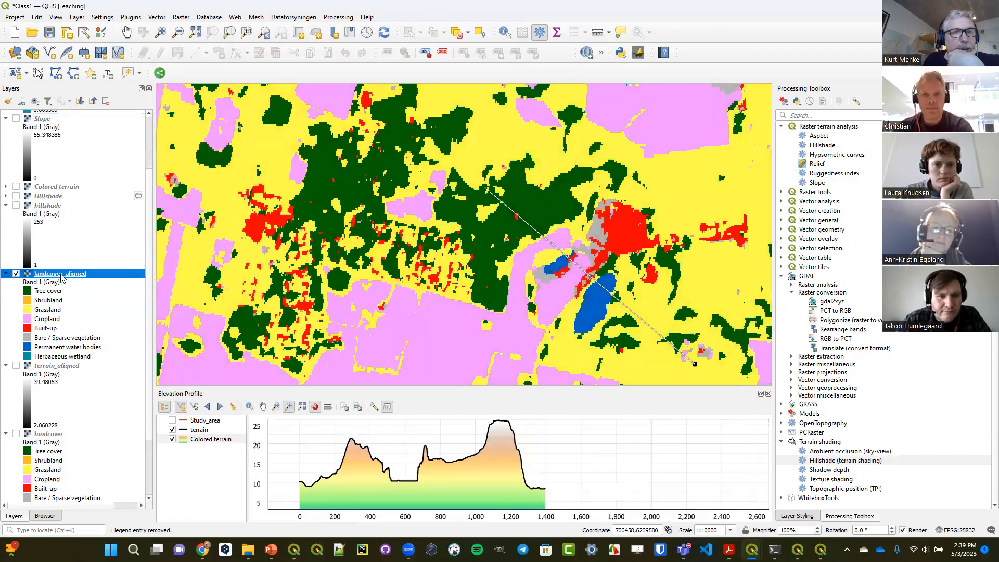
click(90, 282)
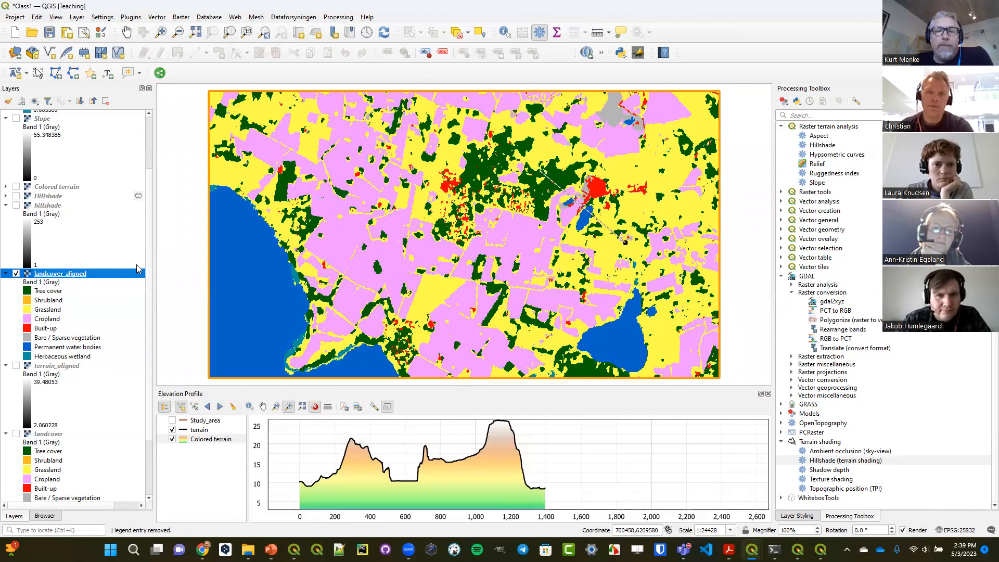
click(768, 394)
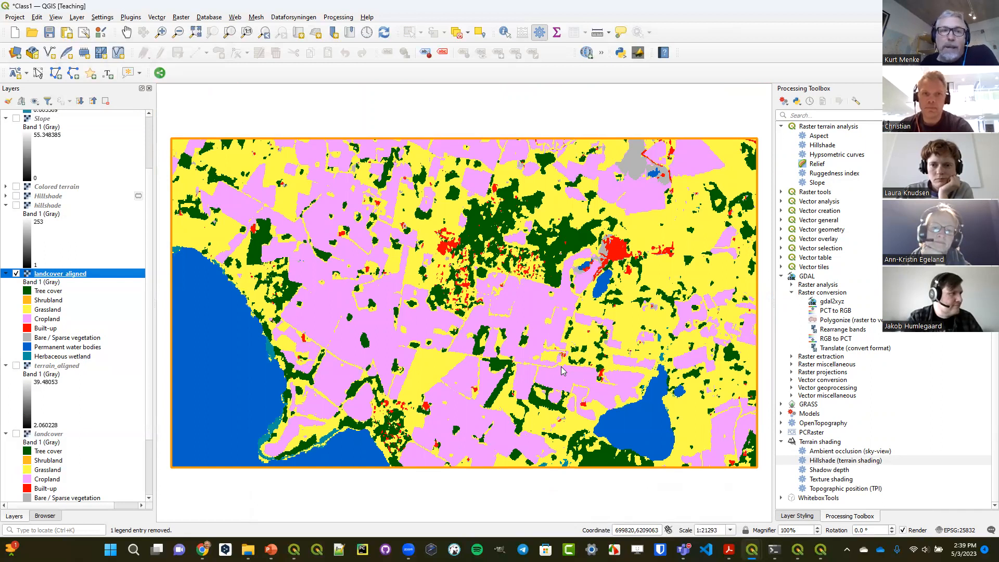
Find the Serval raster editing plugin in the plugin manager and enable it
click(131, 18)
click(143, 28)
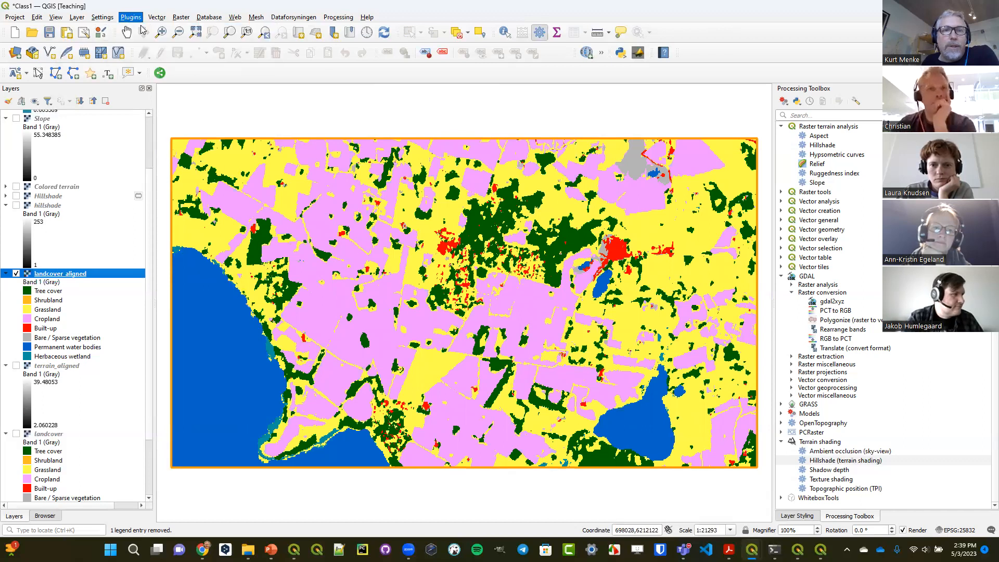
click(270, 114)
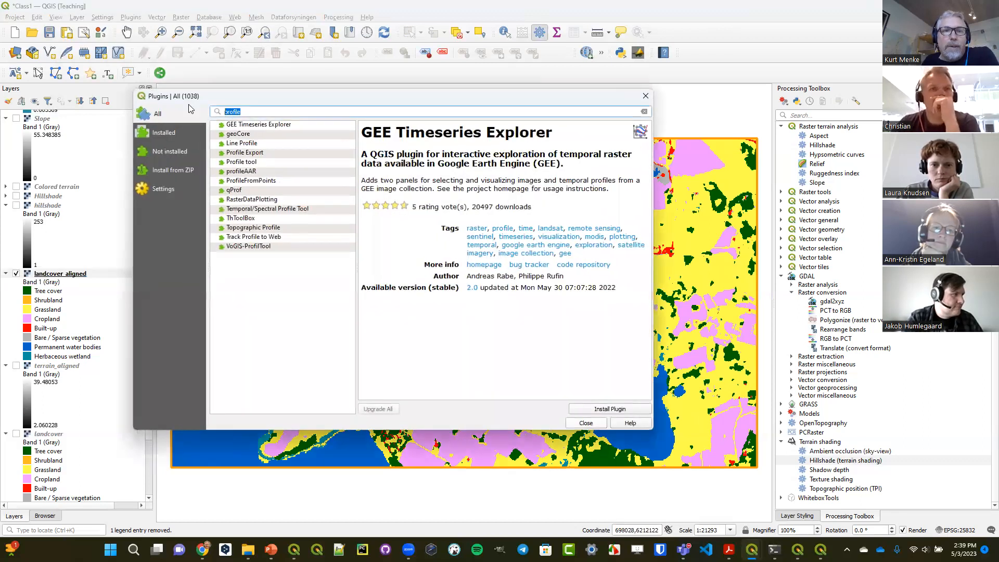
text(serval)
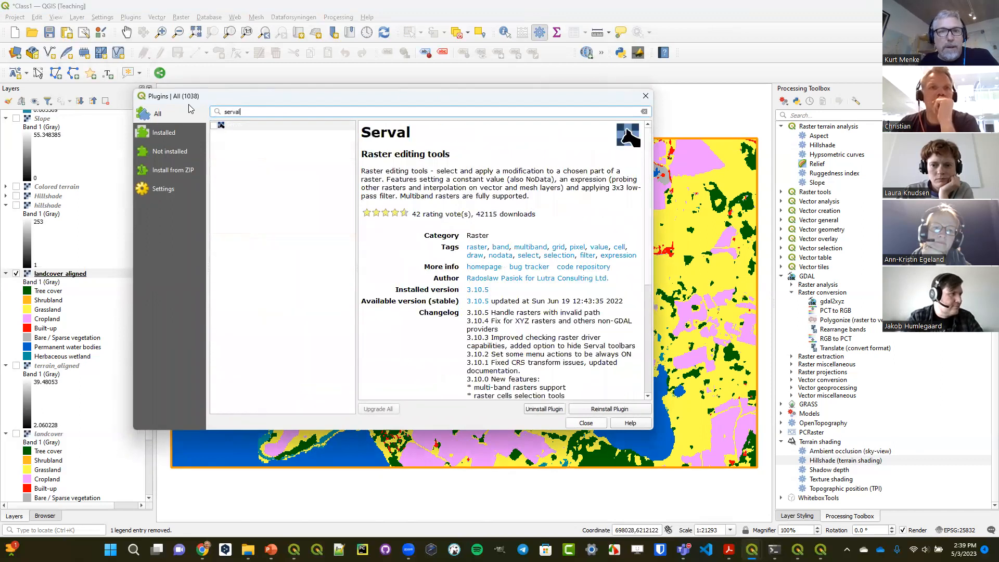
click(235, 128)
click(214, 125)
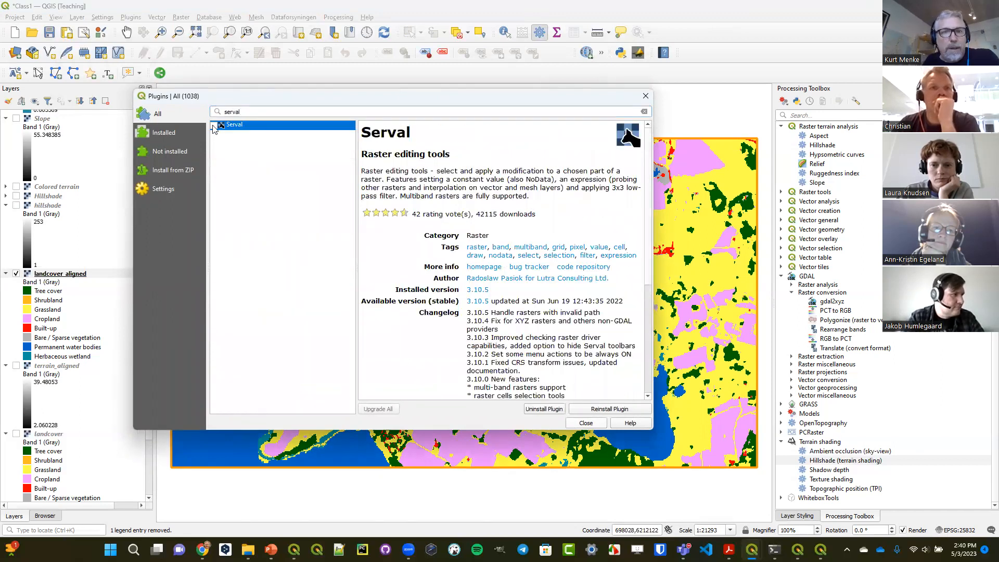
drag(362, 133, 412, 136)
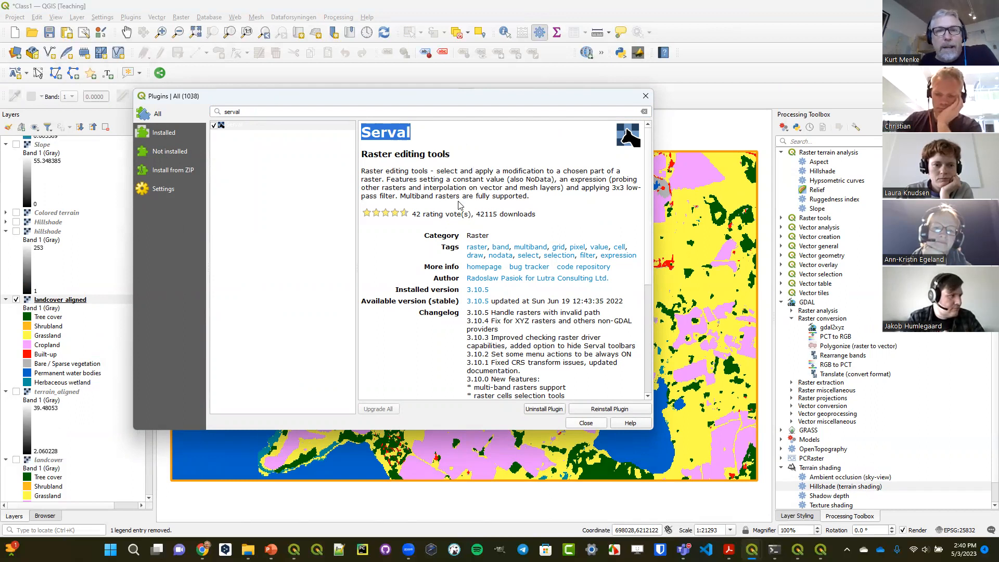
click(586, 423)
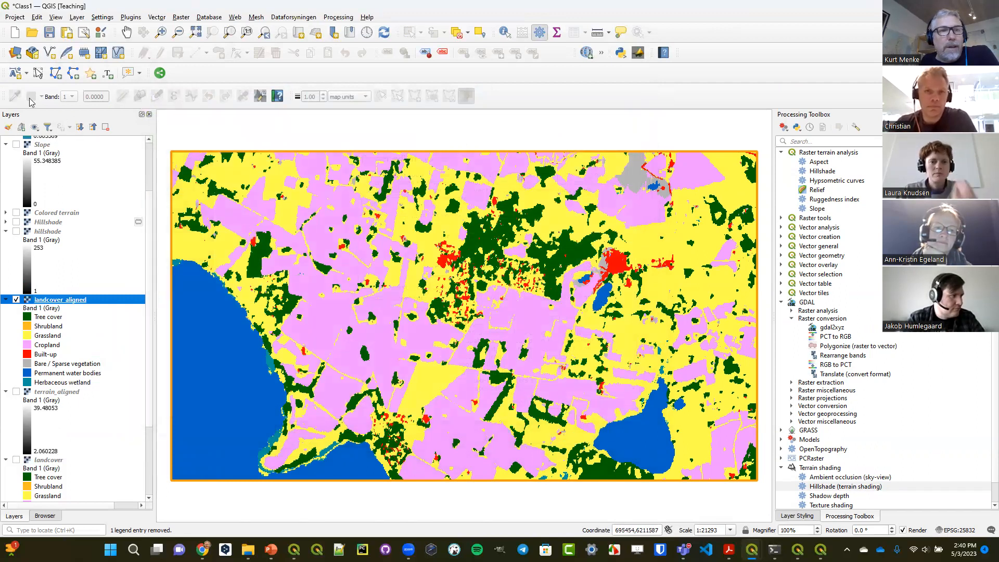
Dock both Serval toolbars in the row above, and accept the Serval undo/redo settings without changes
drag(7, 94, 144, 82)
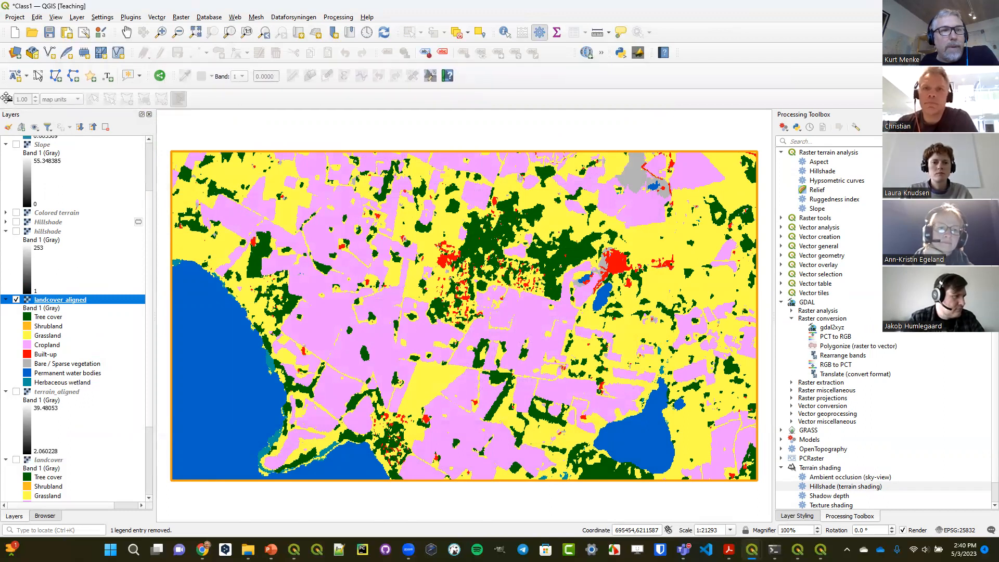
drag(380, 93, 463, 77)
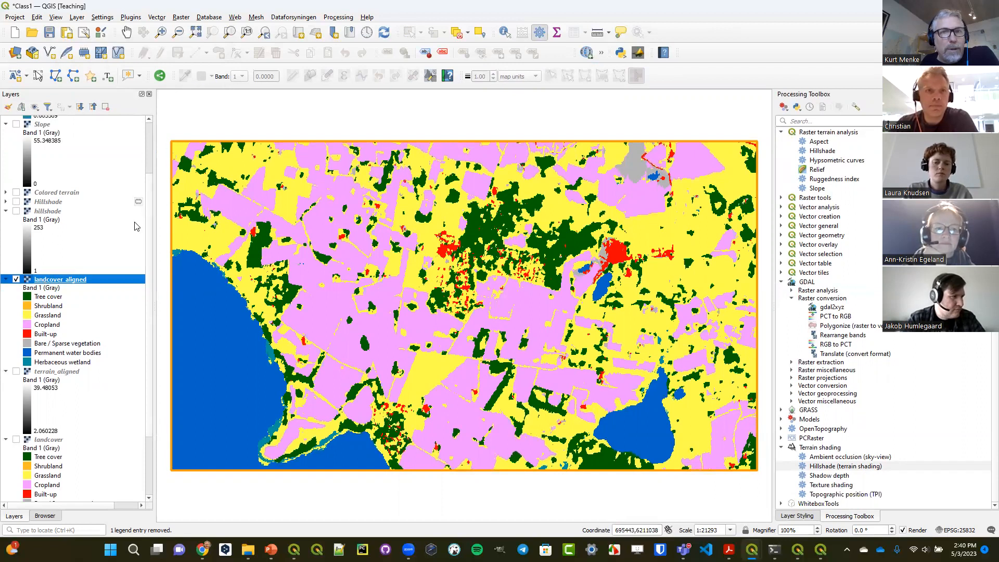
click(430, 77)
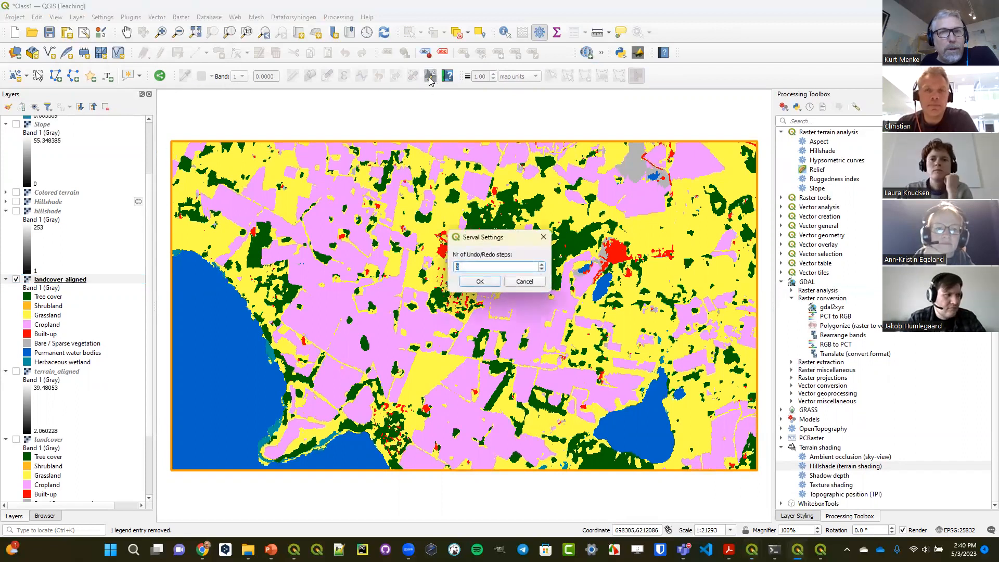
click(480, 281)
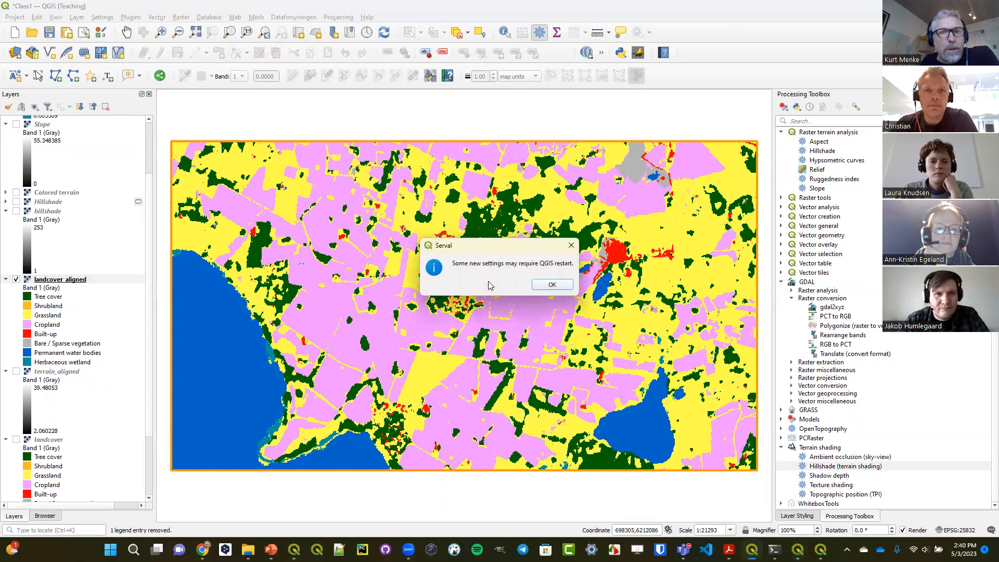
click(550, 285)
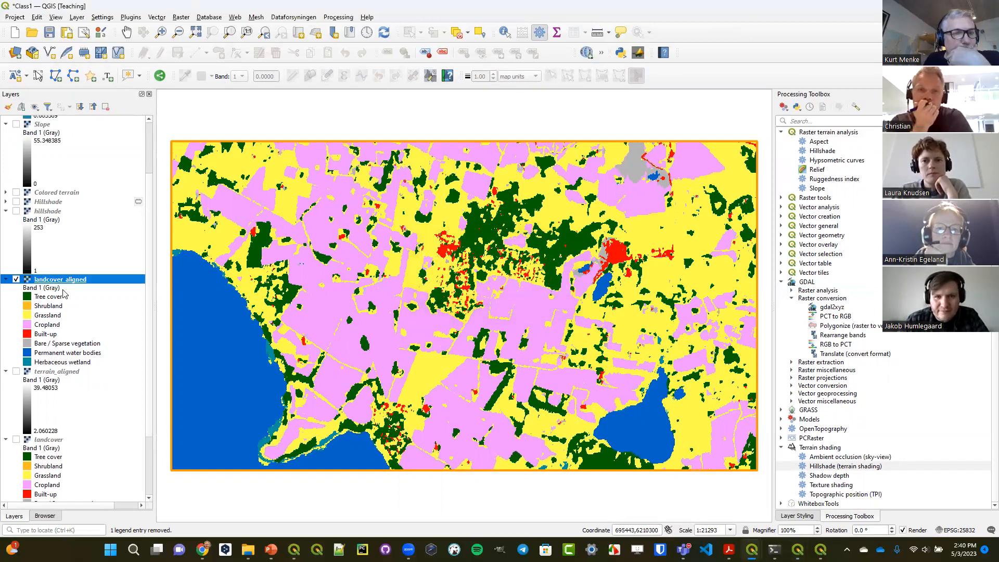
Hide landcover_aligned, make the original landcover raster visible and active for Serval editing, and activate the Zoom In tool
click(15, 279)
scroll(56, 400, down, 2)
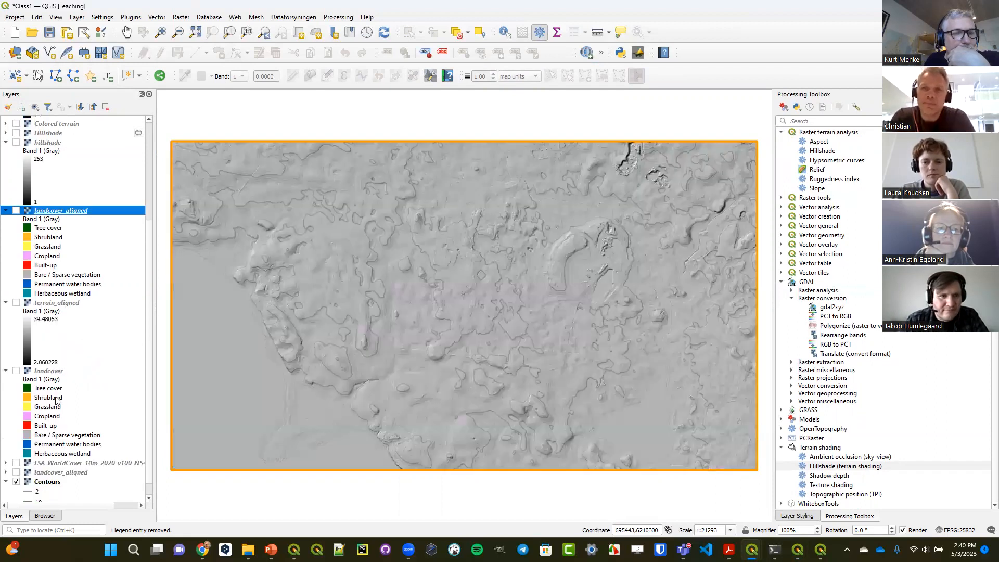
click(49, 371)
click(16, 371)
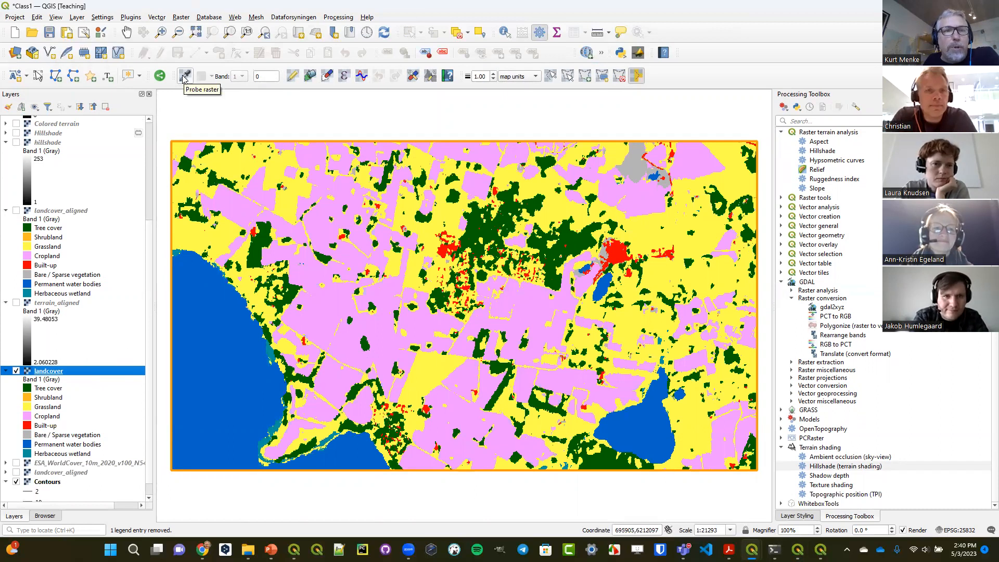
click(161, 32)
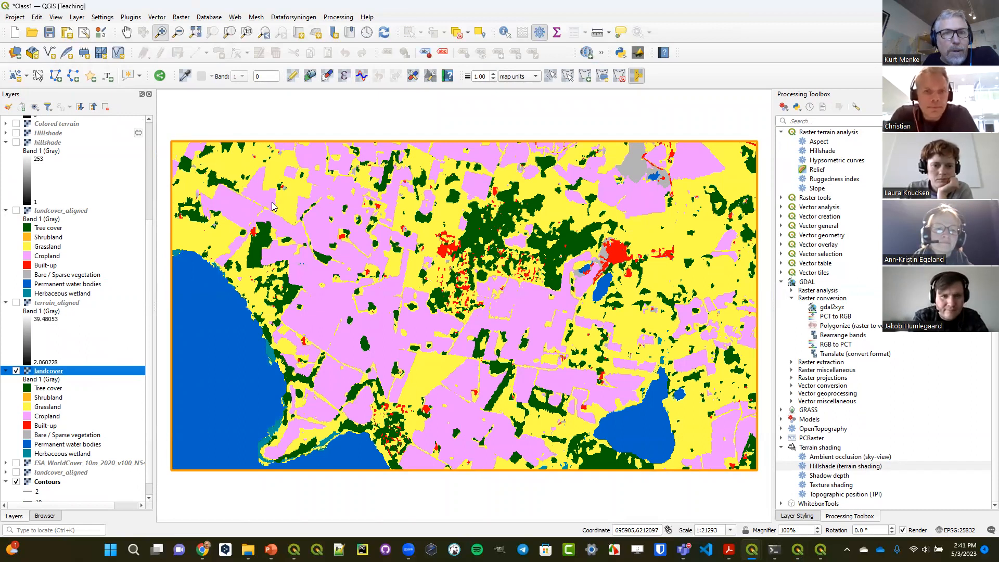
Open a new maximized QGIS window, load the Class1 project, and dismiss the raster attribute table notice
key(alt+Tab)
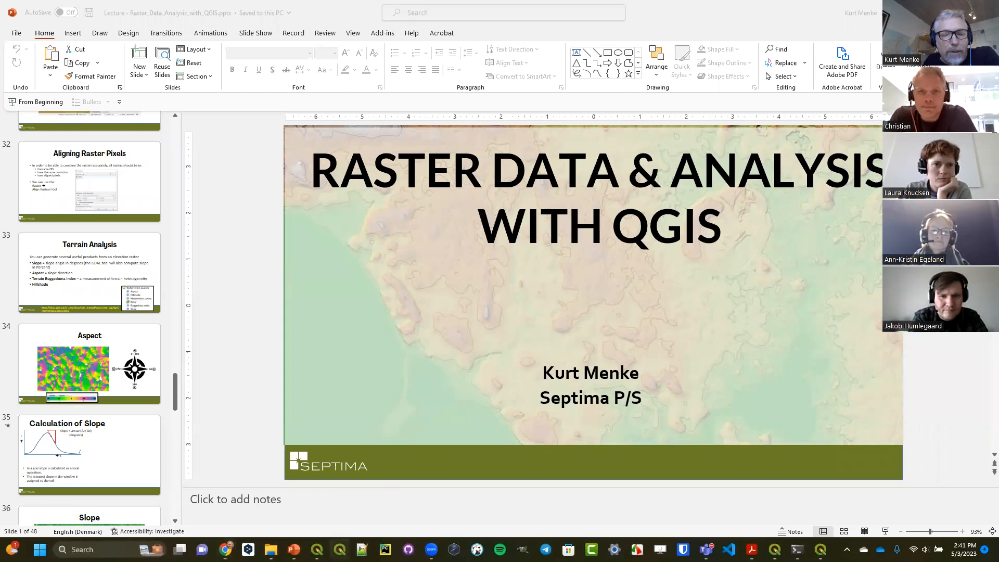
right_click(340, 549)
click(326, 504)
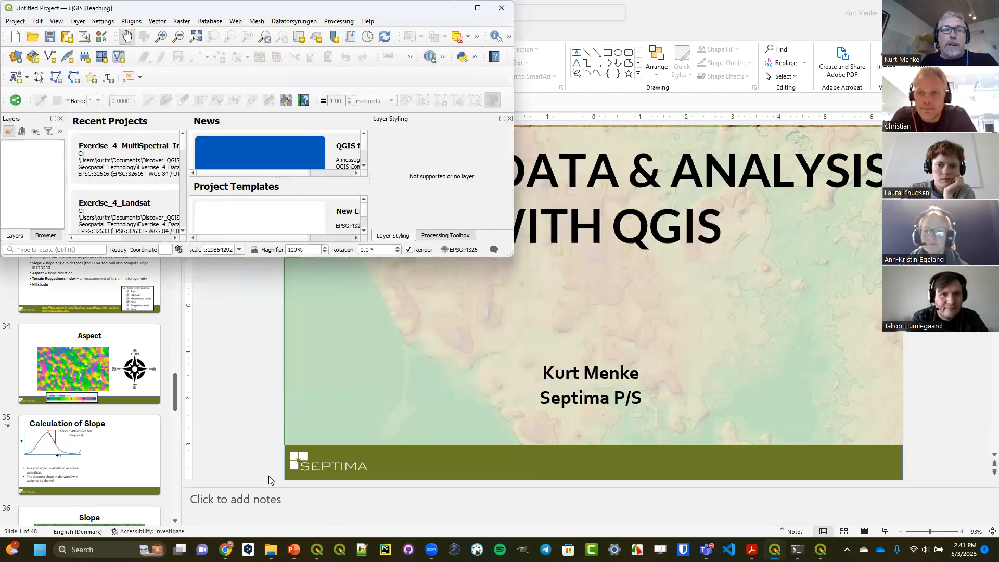
click(477, 8)
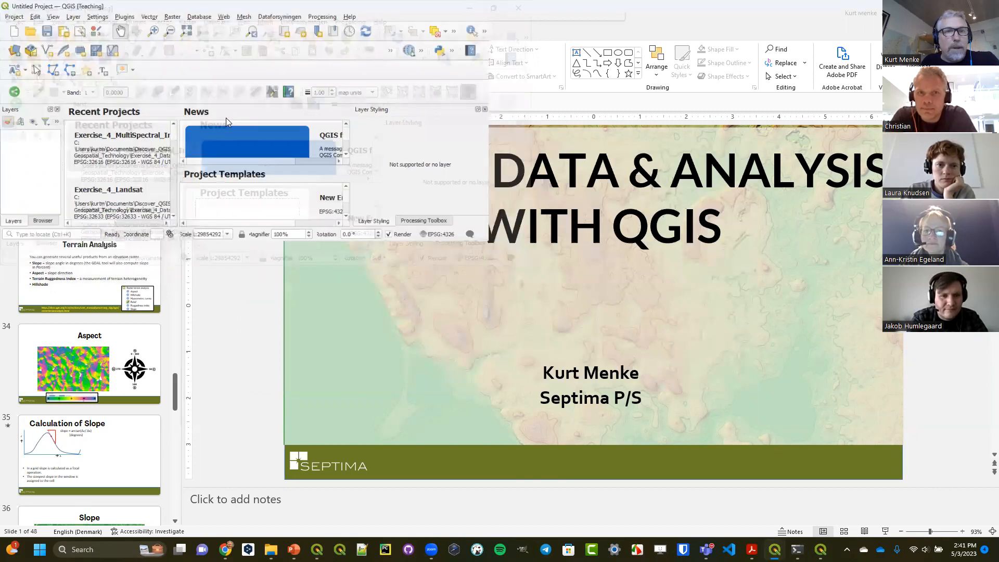
double_click(162, 278)
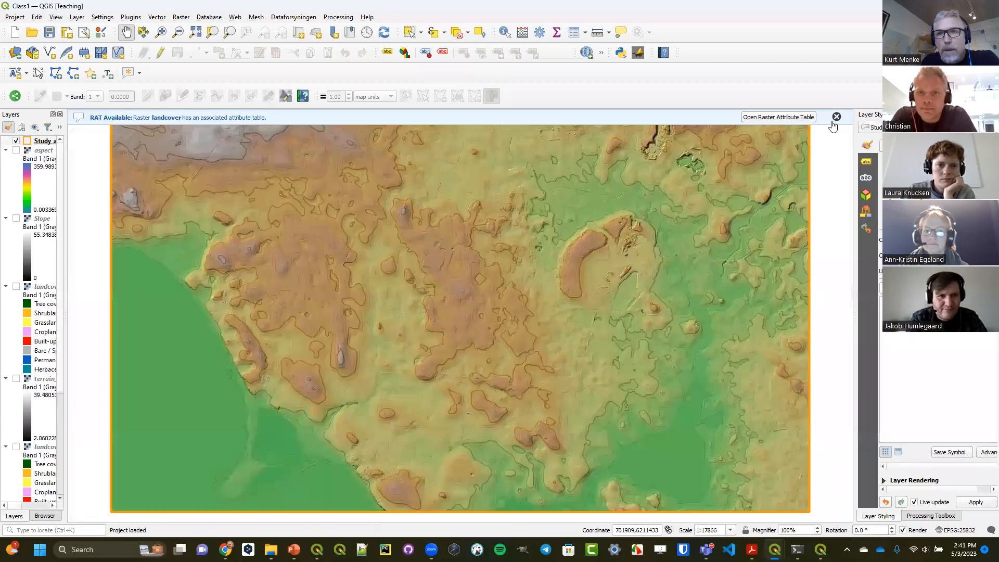
click(836, 117)
drag(812, 133, 437, 336)
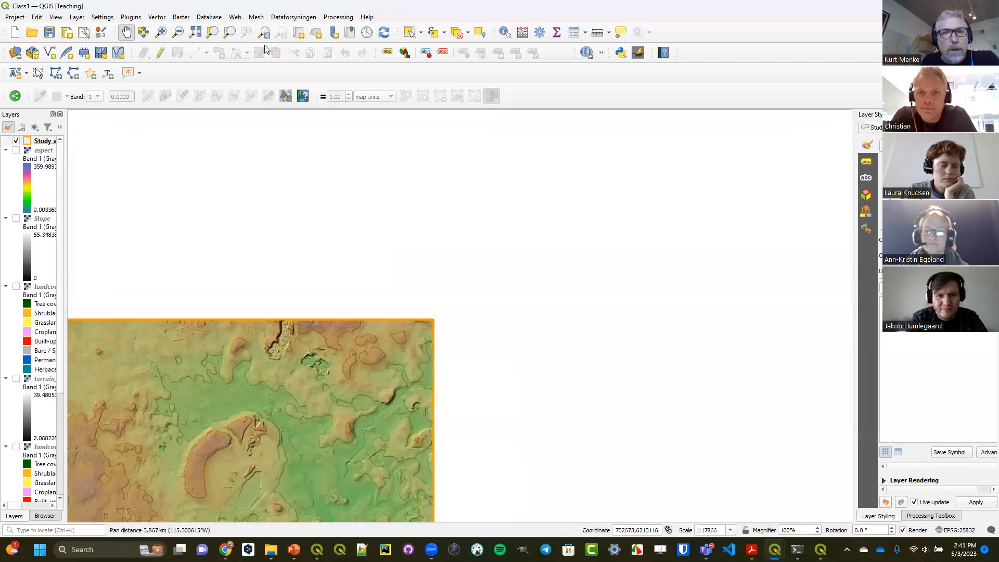
Make the landcover raster visible and active over the full study area, with the layer list widened to show full names
click(264, 32)
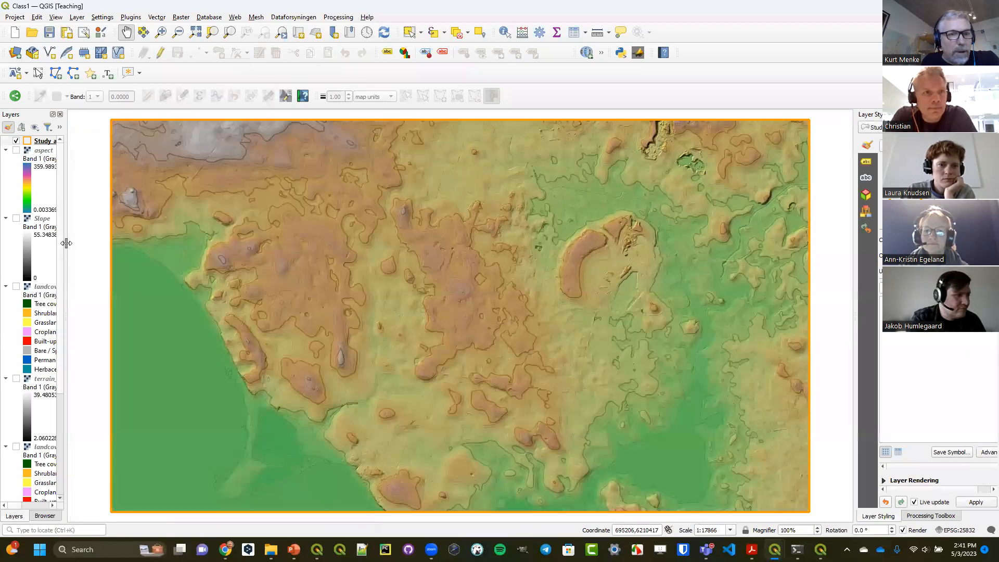
drag(66, 242, 159, 244)
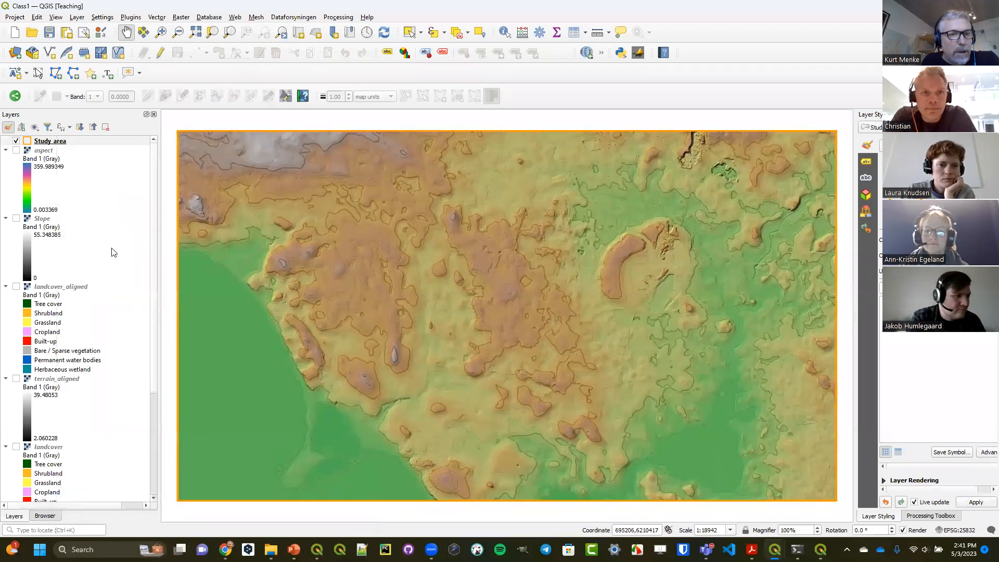
scroll(29, 327, down, 1)
scroll(29, 327, down, 3)
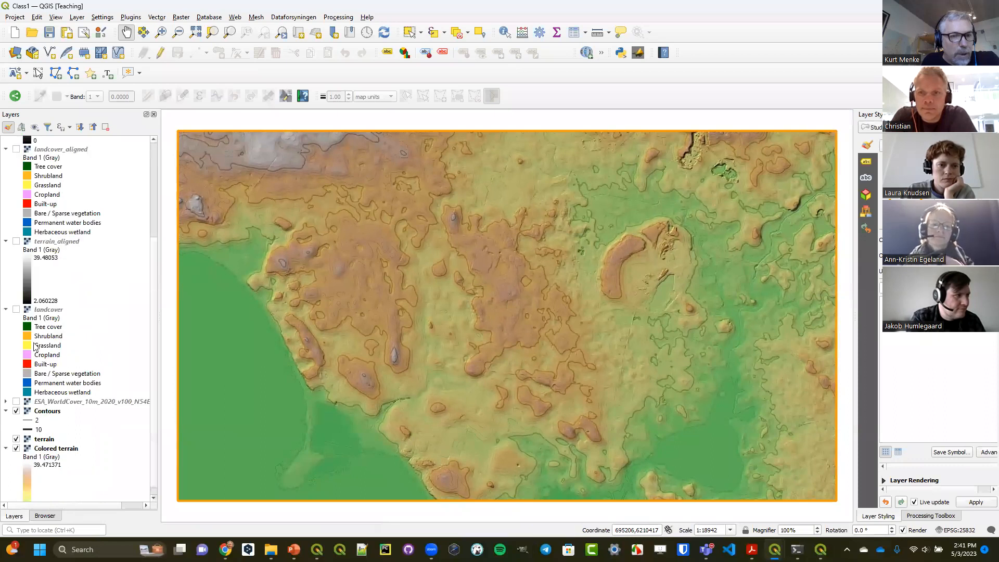
click(13, 310)
click(16, 310)
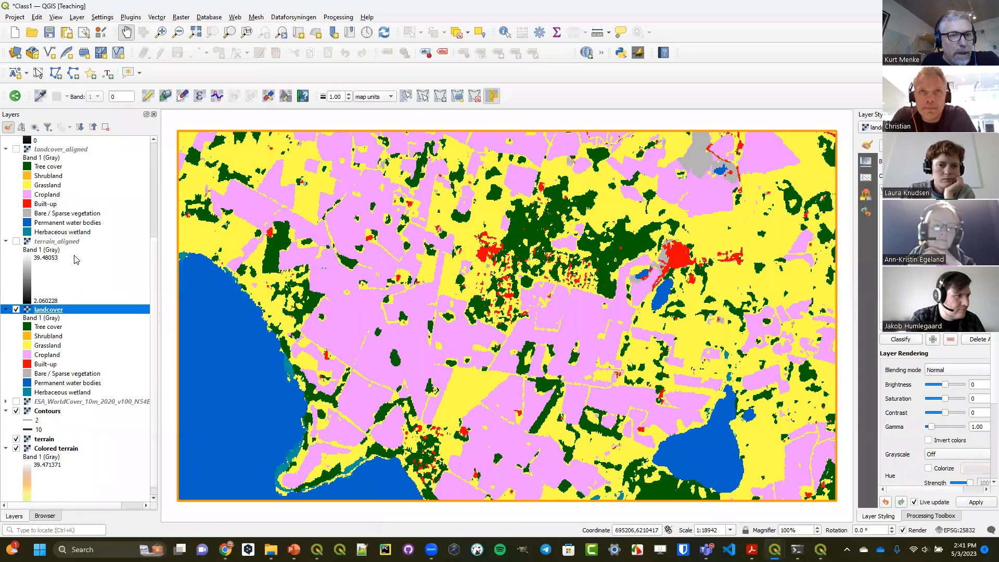
Probe the cell value of the small isolated tree cover patch in the northwest grassland with Serval
click(161, 32)
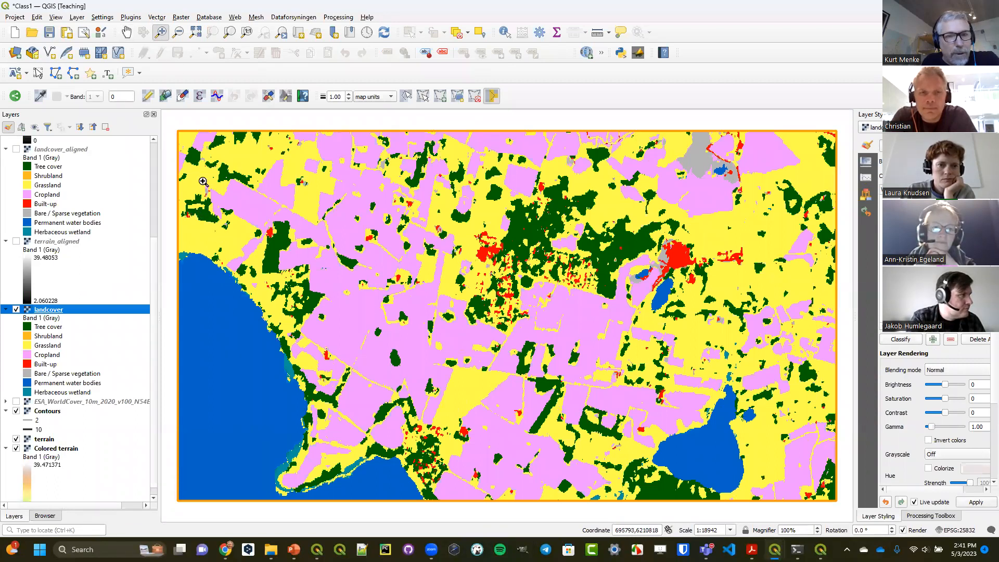
drag(231, 159, 271, 189)
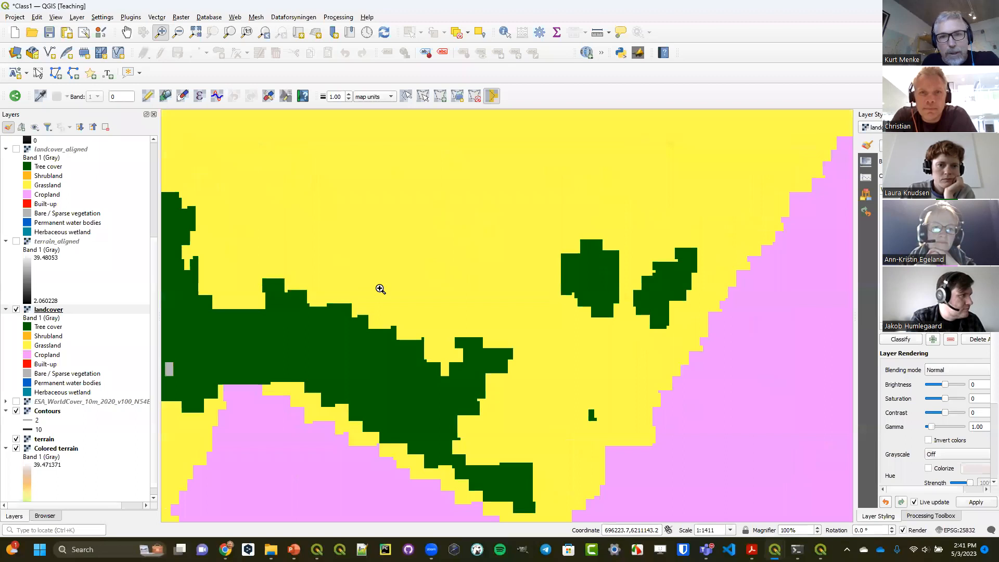
drag(471, 332, 755, 503)
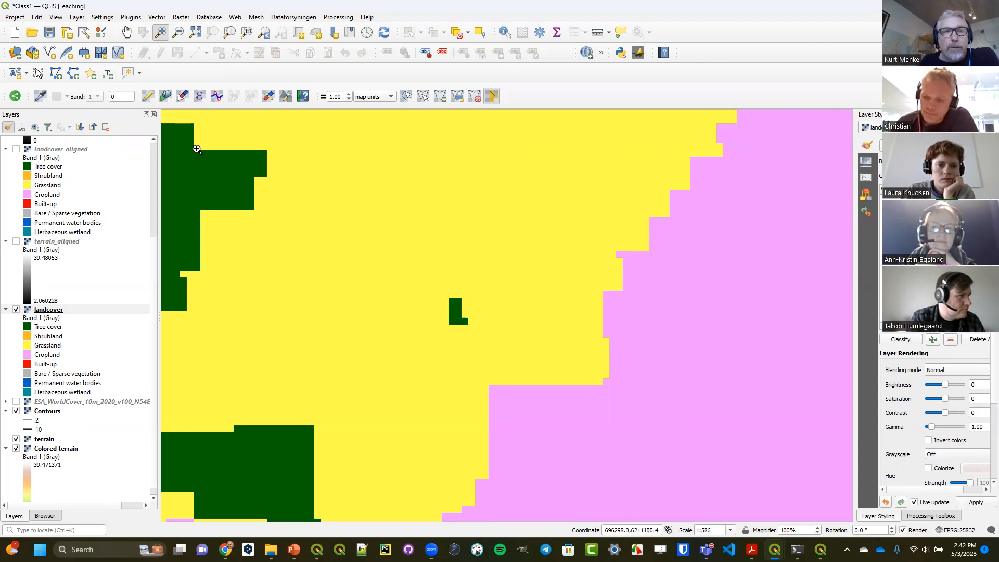
click(41, 98)
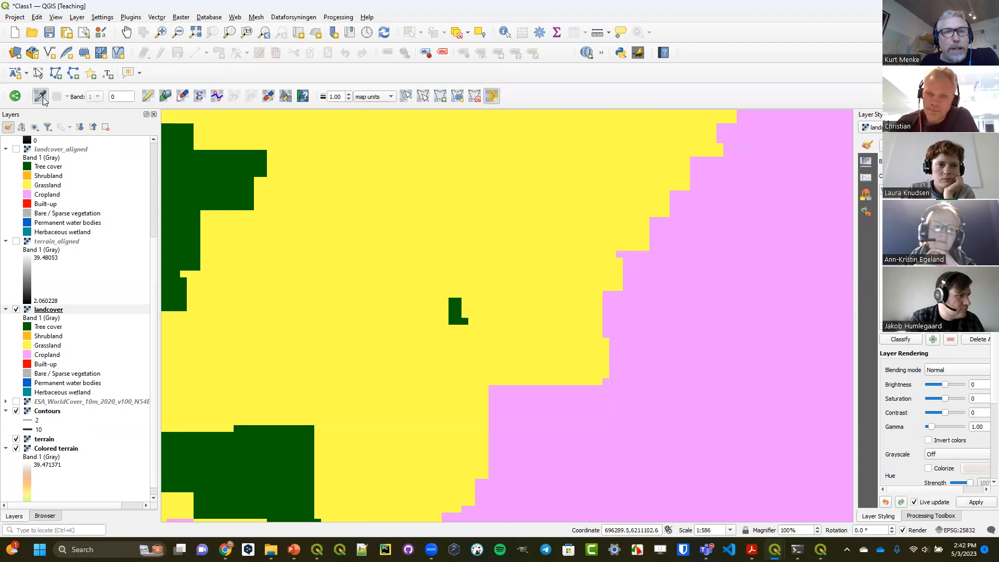
click(466, 319)
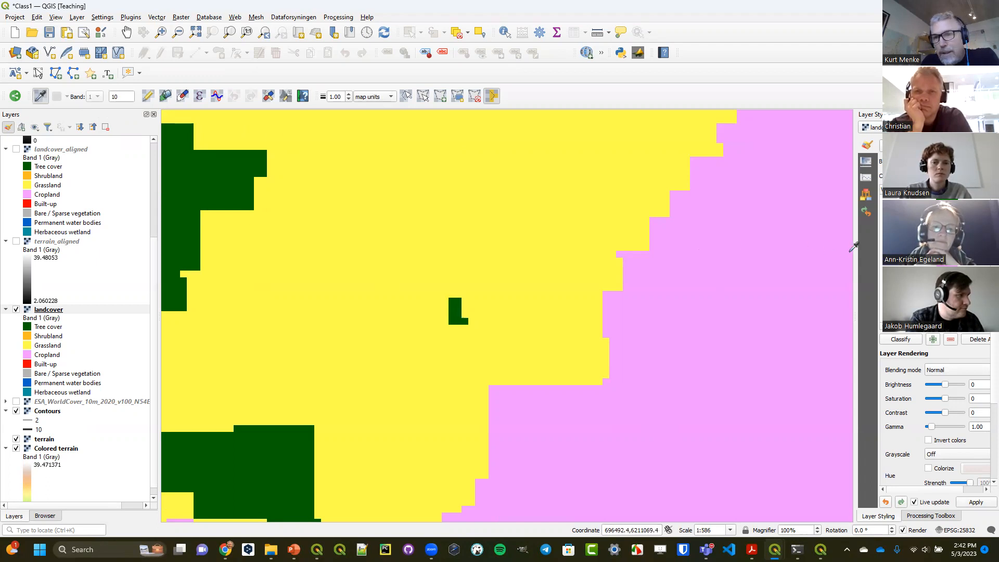
Recode the cells of the small isolated tree cover patch to grassland value 30, using the landcover class values as reference
drag(854, 252, 802, 251)
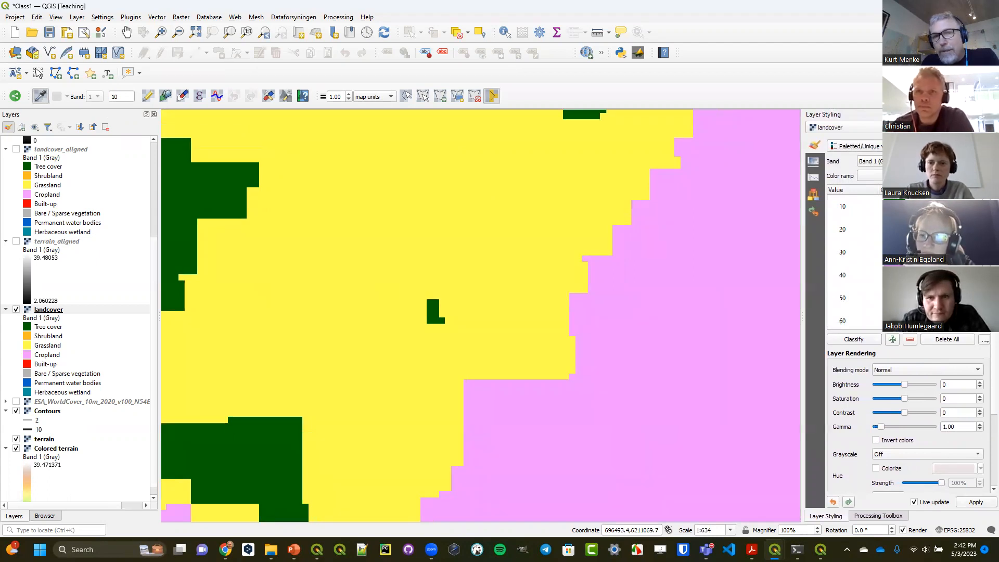
click(122, 96)
drag(115, 96, 109, 99)
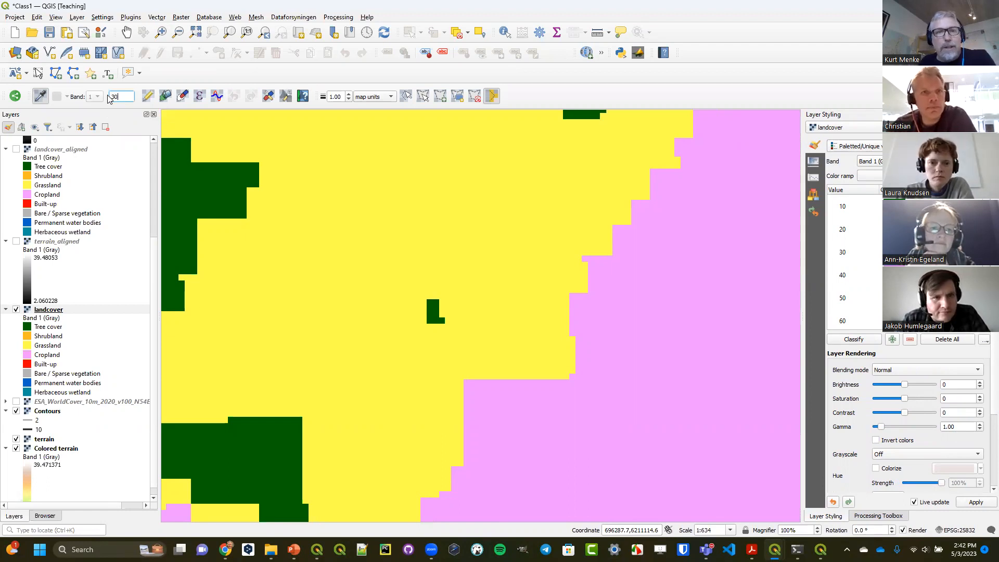
click(149, 98)
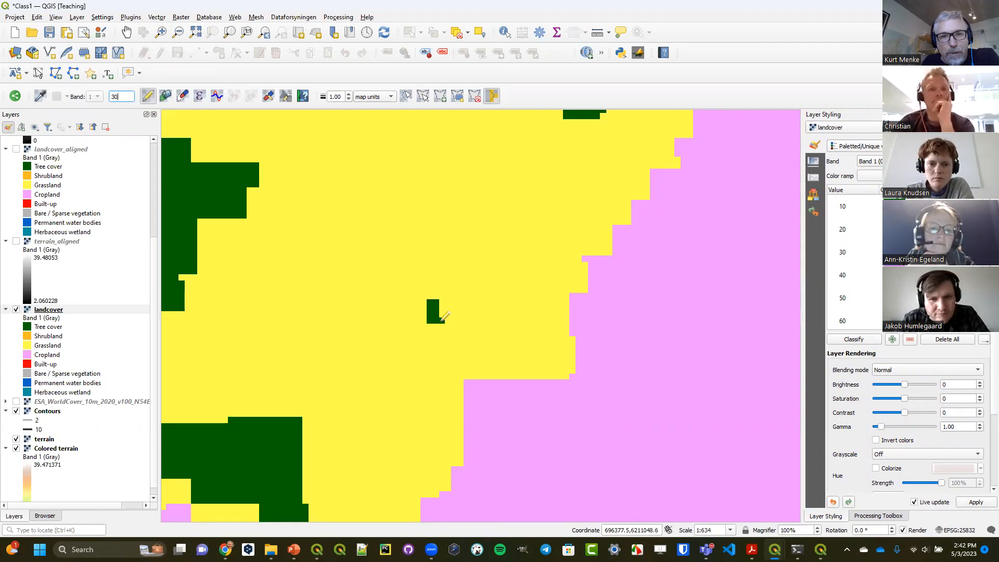
click(442, 320)
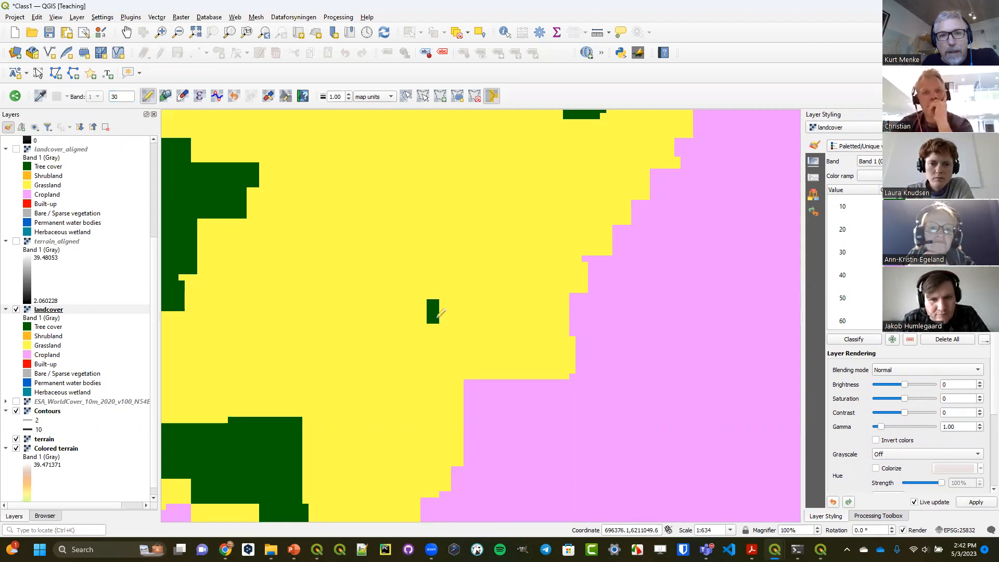
click(433, 318)
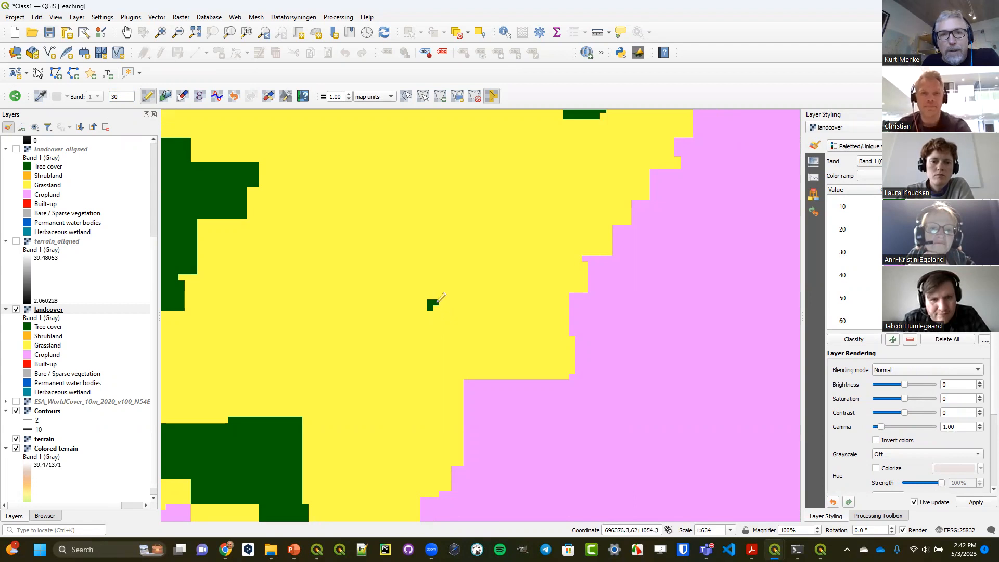
click(431, 306)
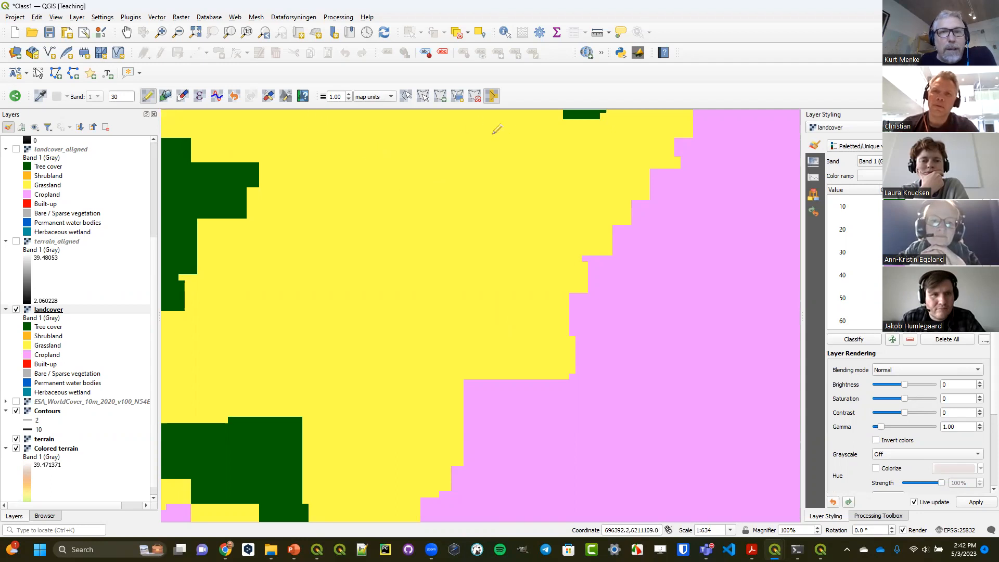
Undo the recent Serval cell edits on the small tree cover patch
click(235, 96)
click(235, 96)
click(235, 96)
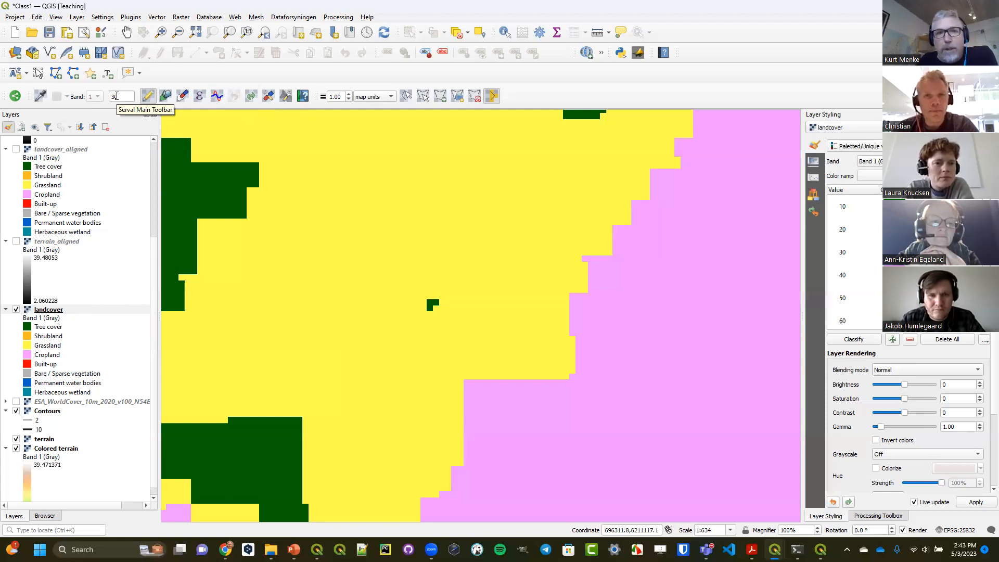
Draw a five-sided Serval selection polygon inside the cropland area east of the tree cover patch
click(427, 98)
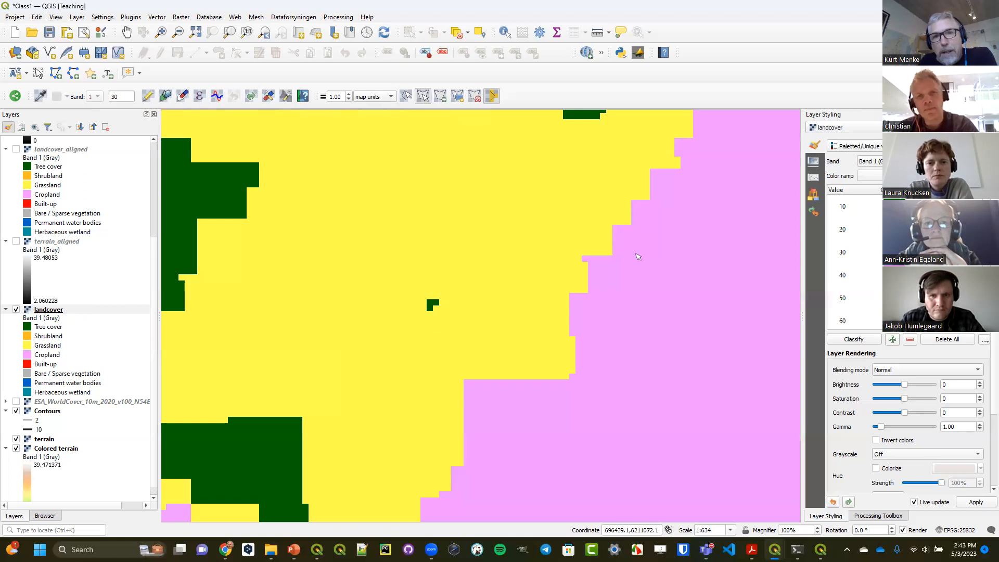
click(644, 272)
click(691, 300)
click(680, 326)
click(645, 320)
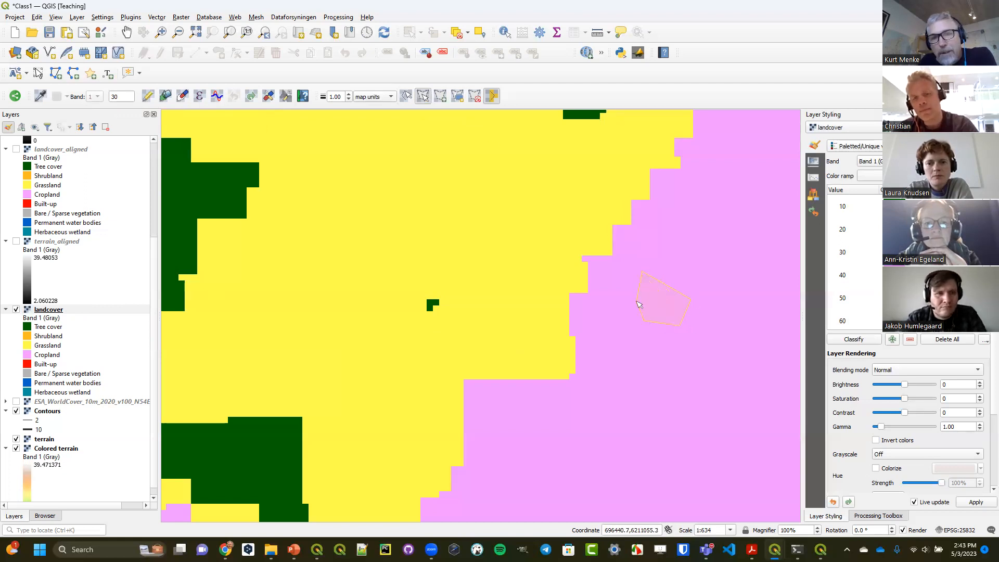
right_click(639, 304)
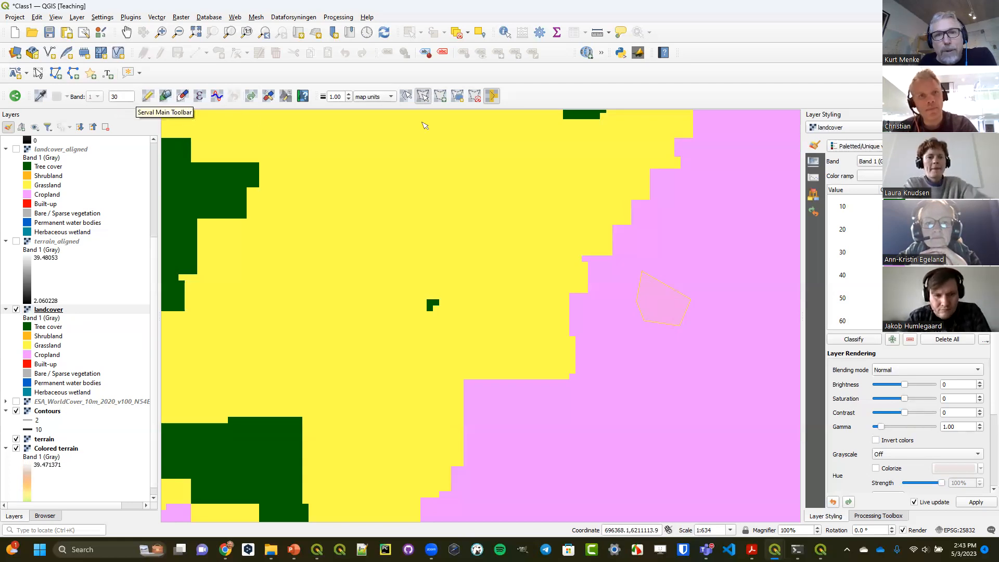
Recode one cropland cell inside the polygon to 30, and apply 30 to all selected cells
click(149, 97)
click(647, 295)
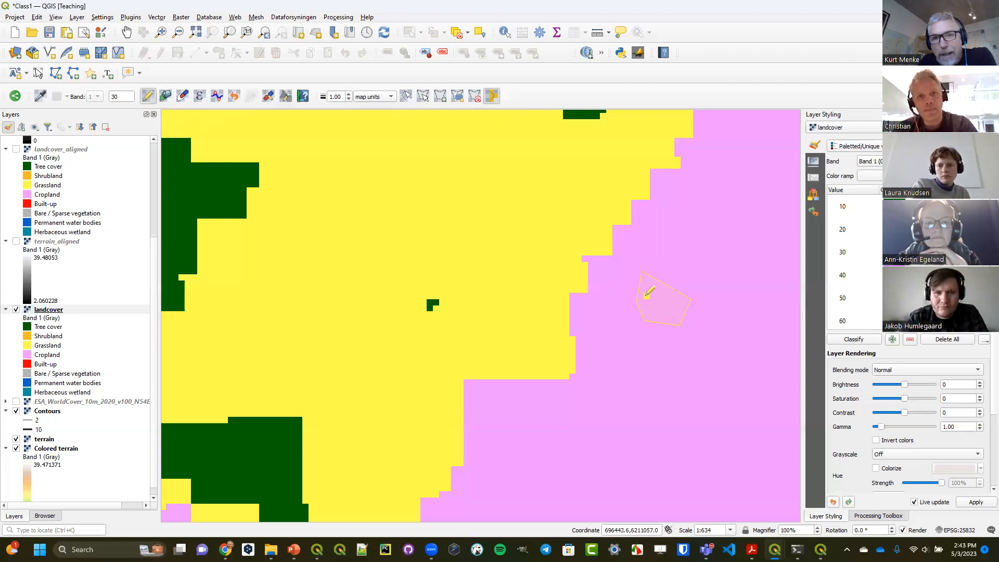
click(165, 97)
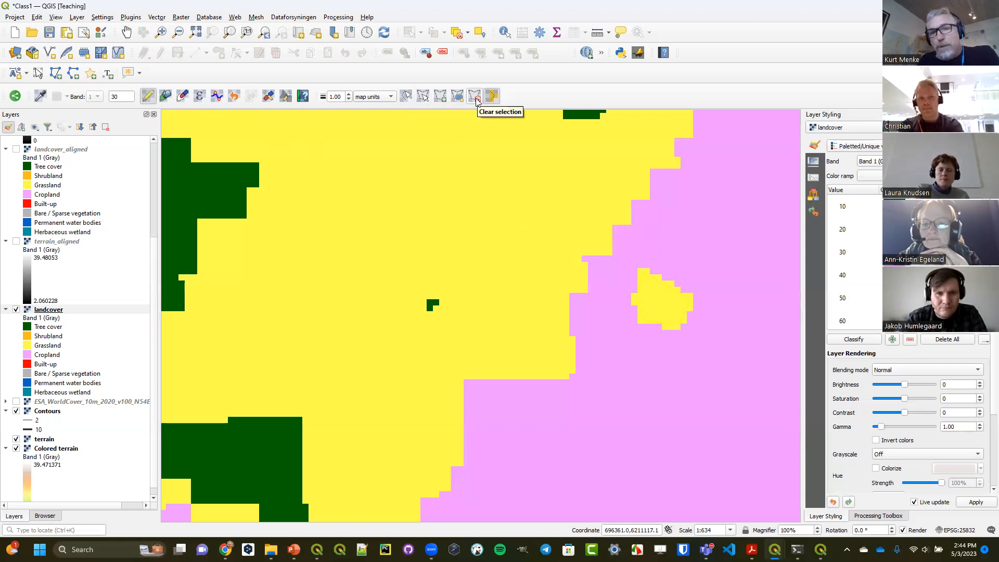
Undo both cropland recodes and clear the Serval selection polygon
click(234, 96)
click(234, 97)
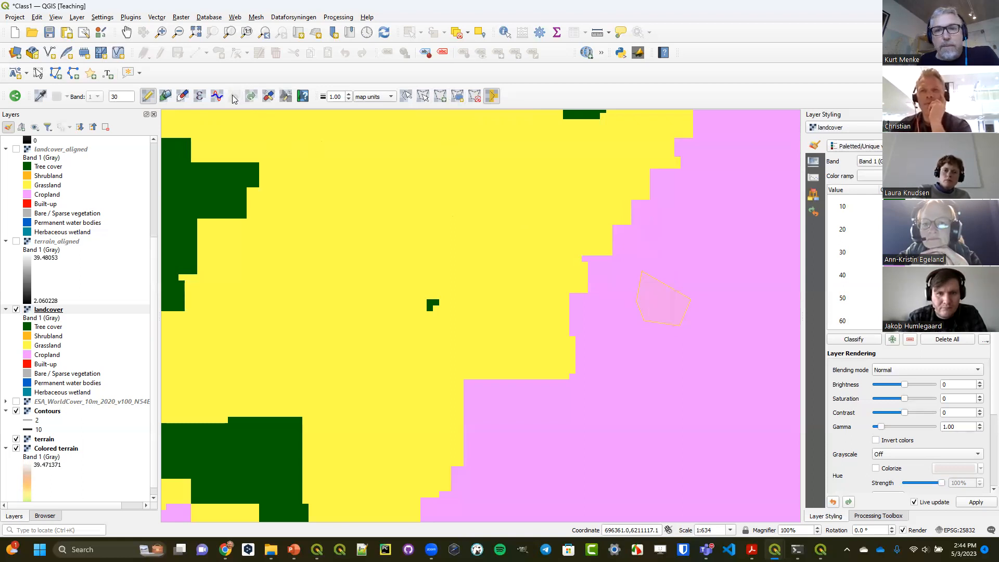
click(475, 96)
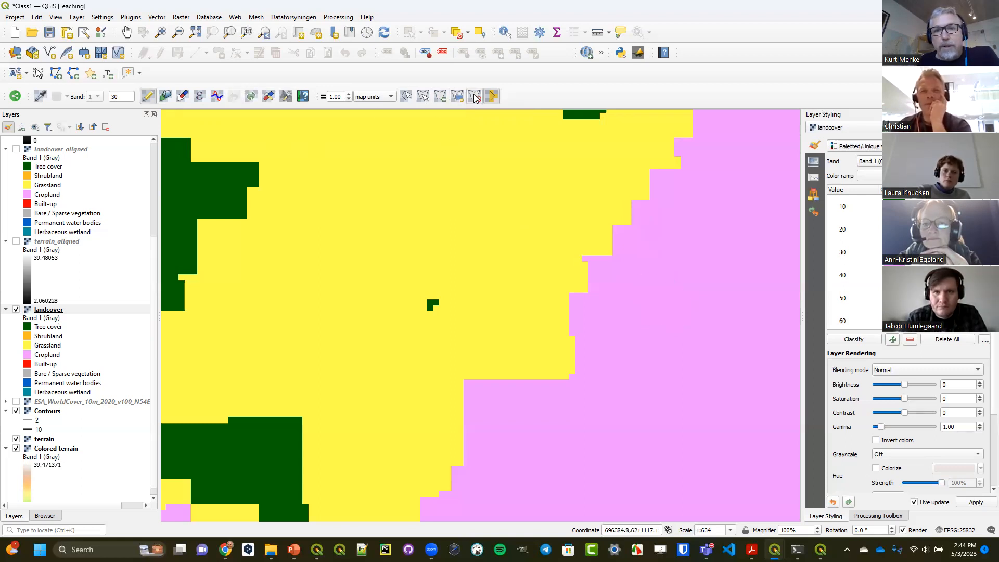
Return to the full study area, and review the Serval undo/redo settings, accepting them without changes
click(264, 33)
click(265, 33)
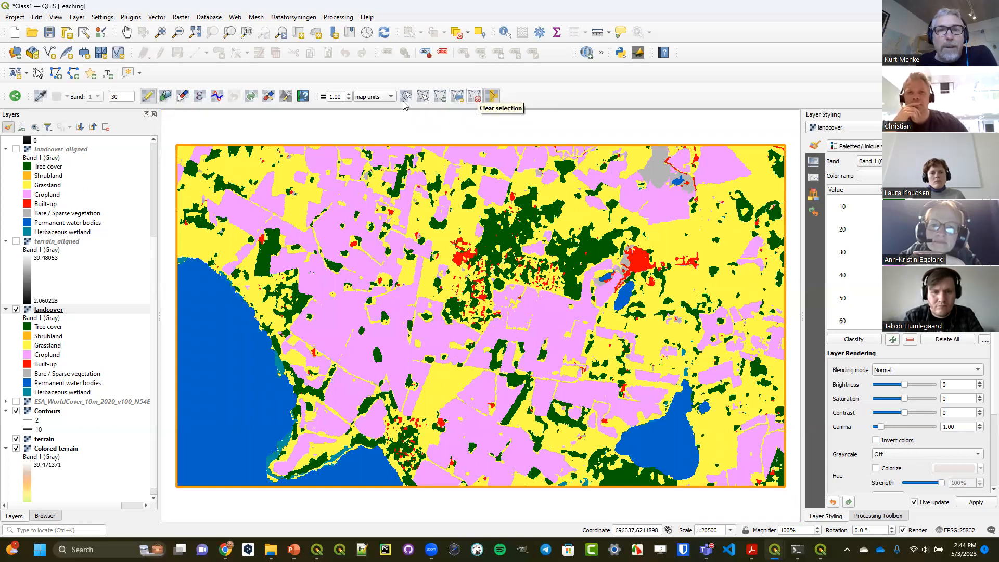
click(286, 97)
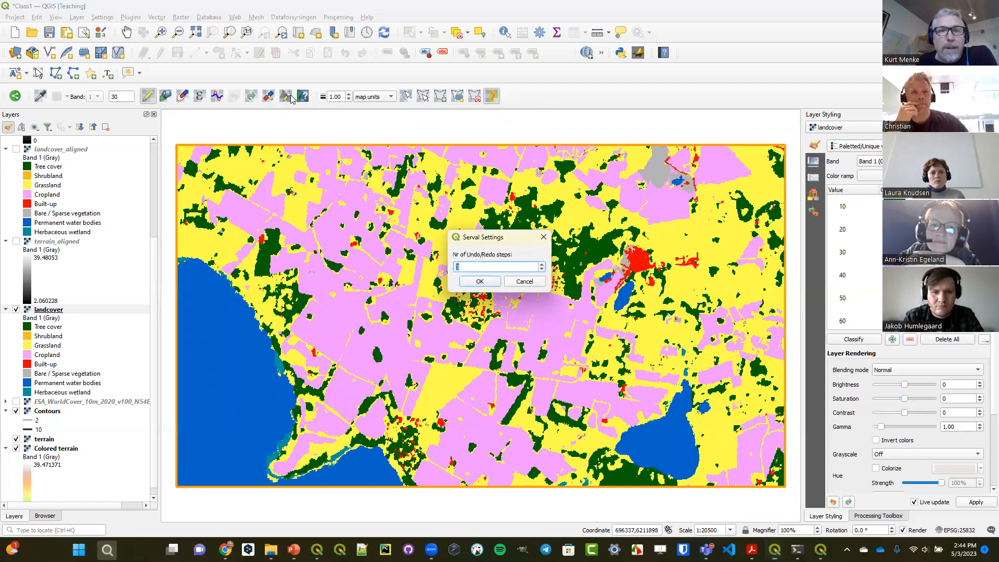
click(484, 281)
click(552, 284)
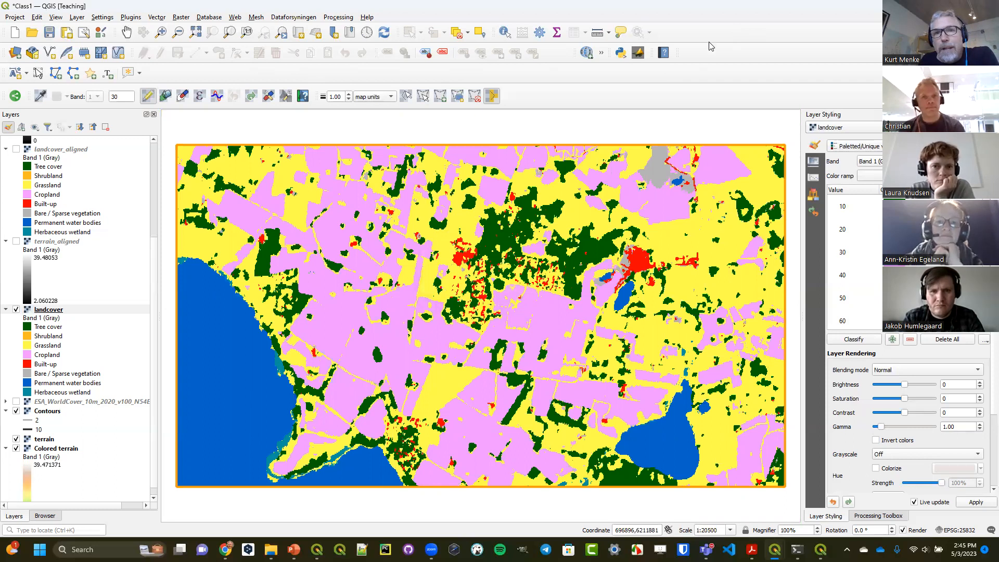
Enable the Raster Toolbar
click(56, 17)
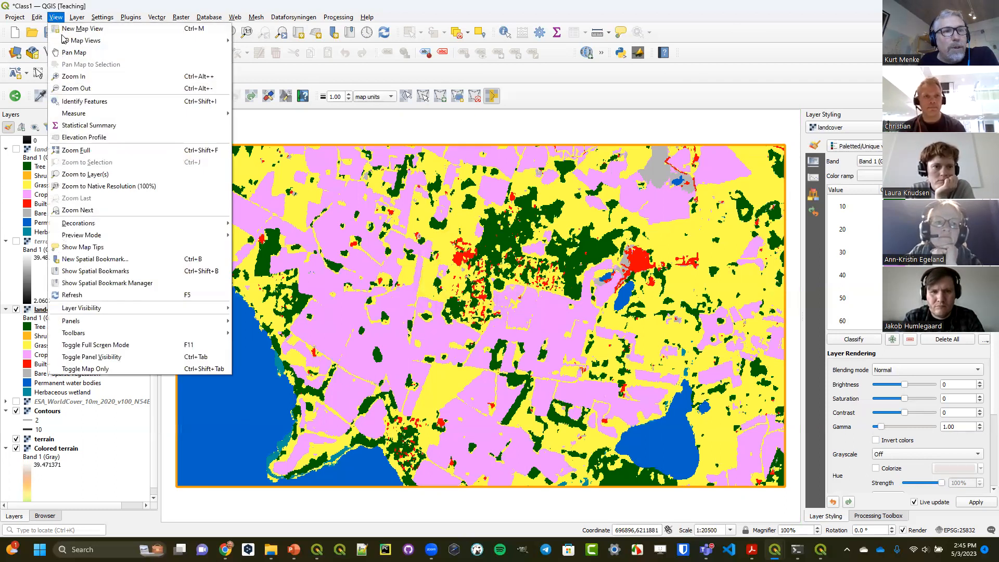
mouse_move(154, 333)
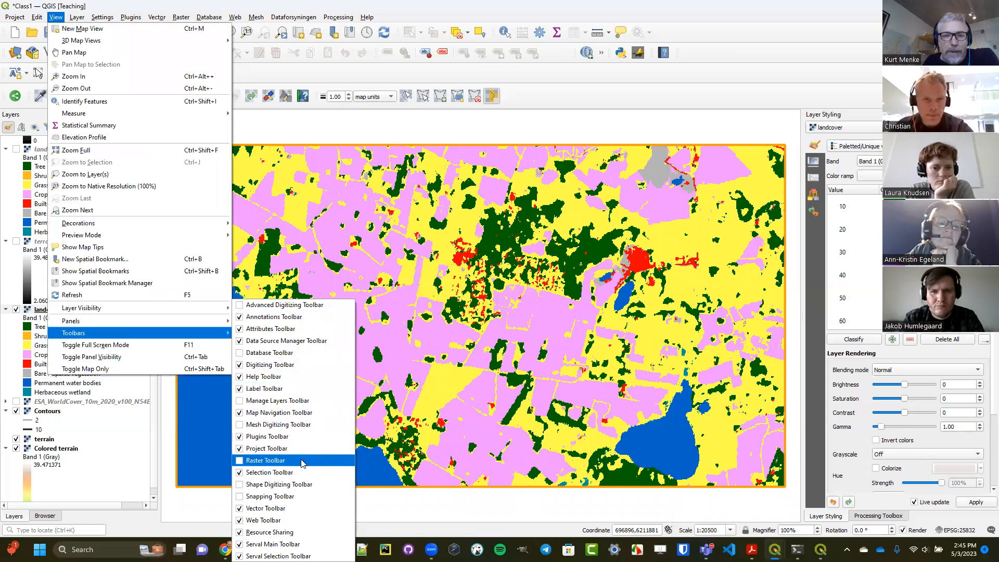
click(241, 461)
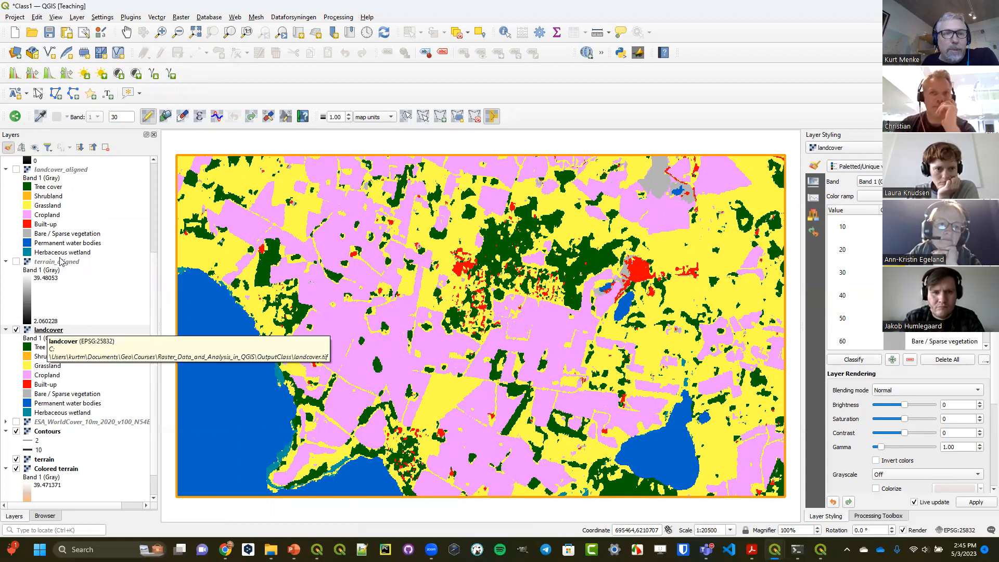
Make terrain_aligned visible and active, and expand its min/max value settings to review the stretch and resampling options
scroll(57, 271, up, 4)
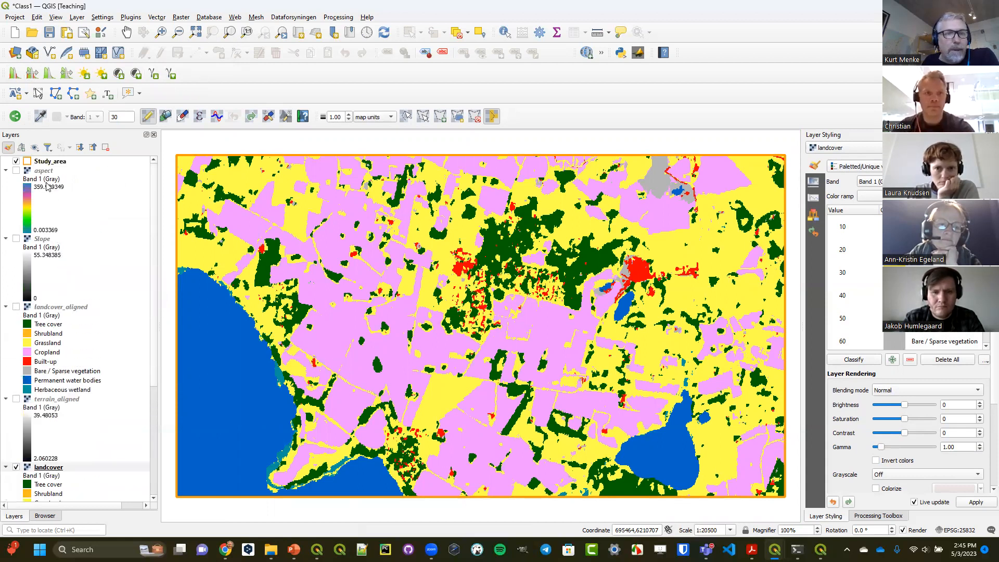
scroll(50, 305, down, 4)
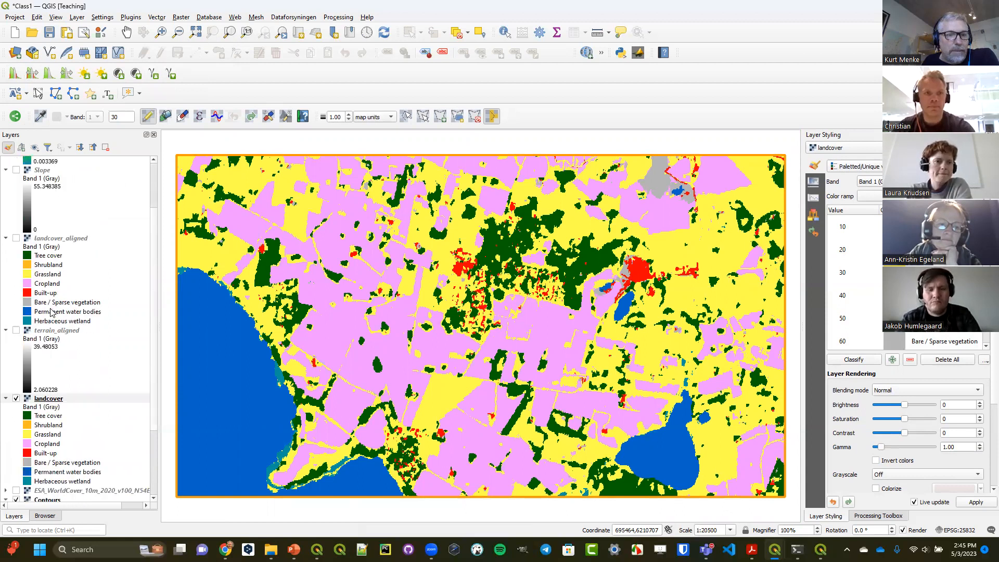
click(16, 296)
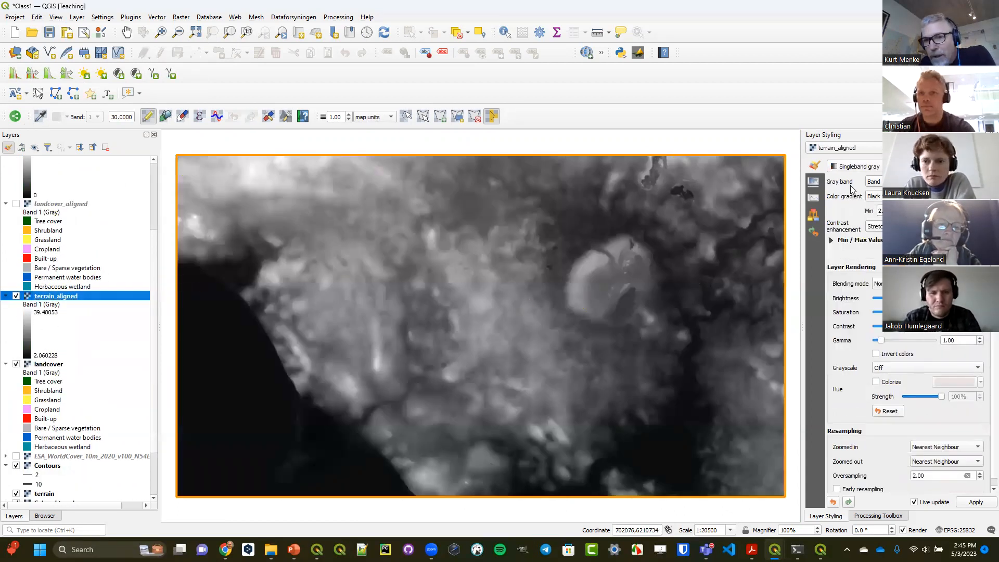
click(831, 241)
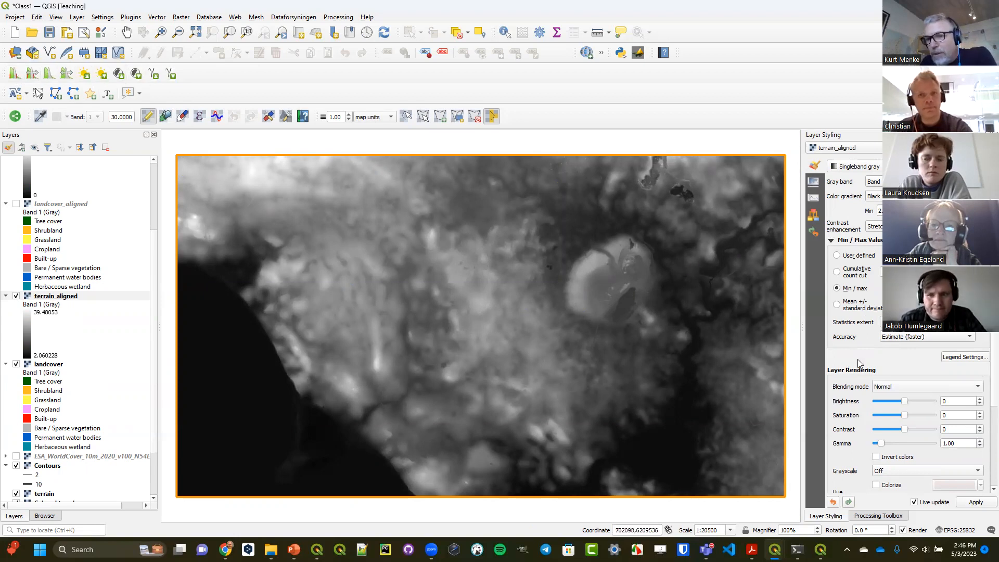
scroll(858, 363, down, 2)
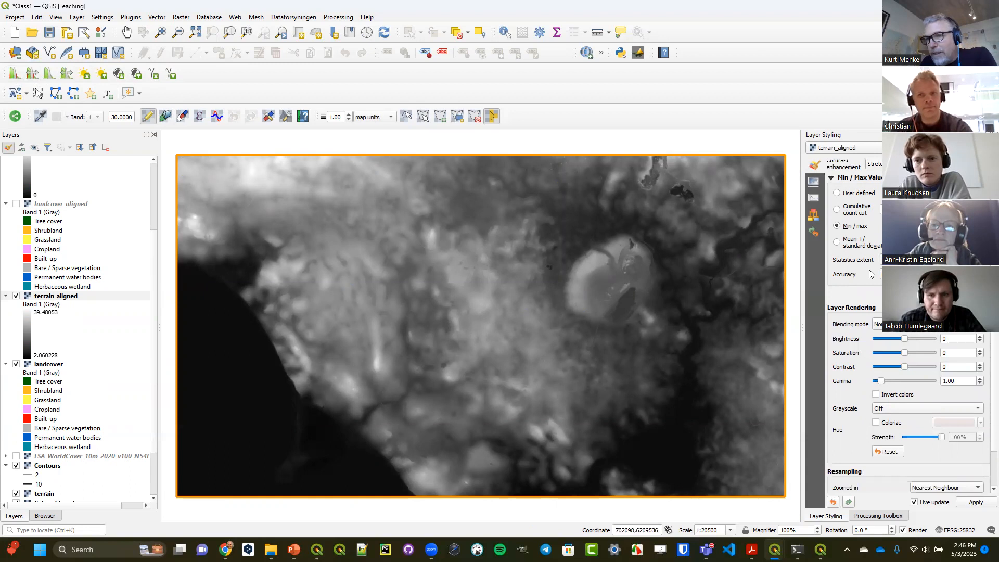
scroll(869, 271, down, 2)
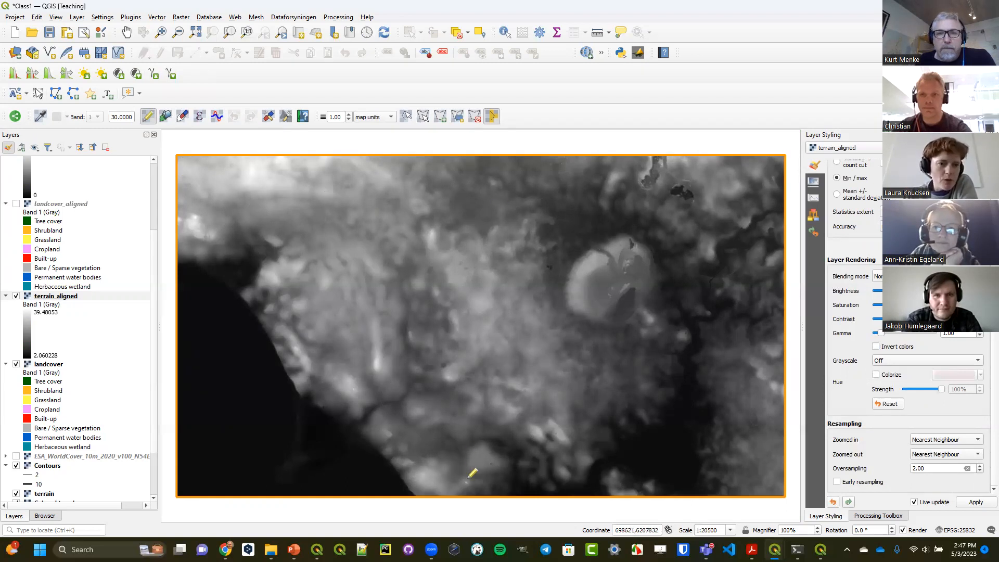
Duplicate the terrain_aligned layer within the Class1 project
right_click(58, 295)
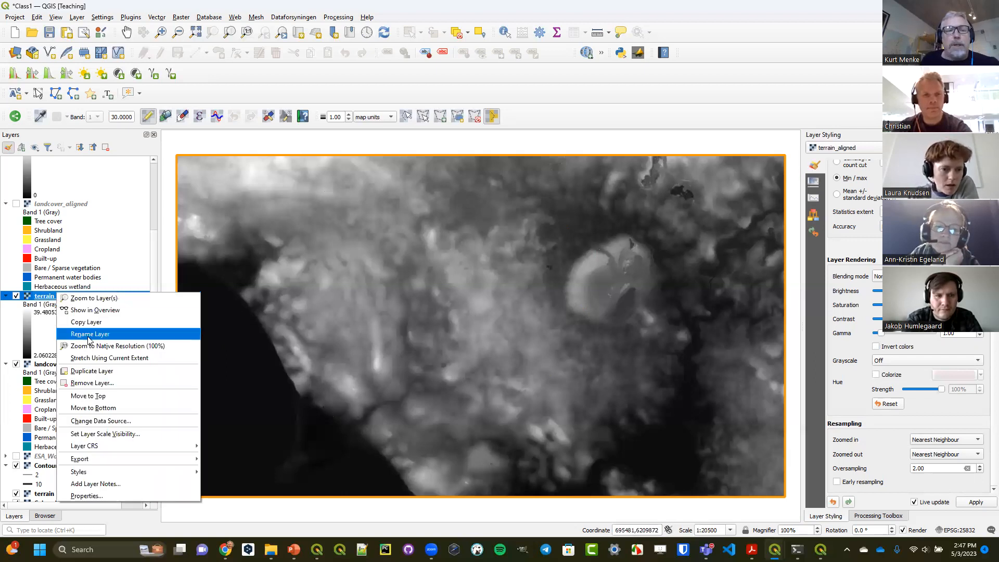
click(90, 371)
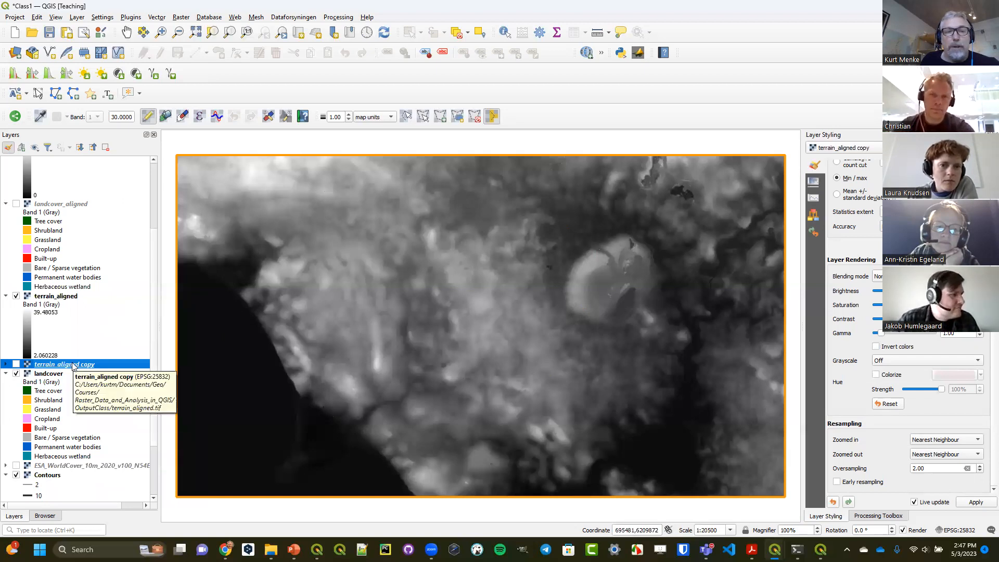
Copy the terrain_aligned layer, paste it into the Untitled Project open in the other QGIS window, and make it the active layer
right_click(61, 296)
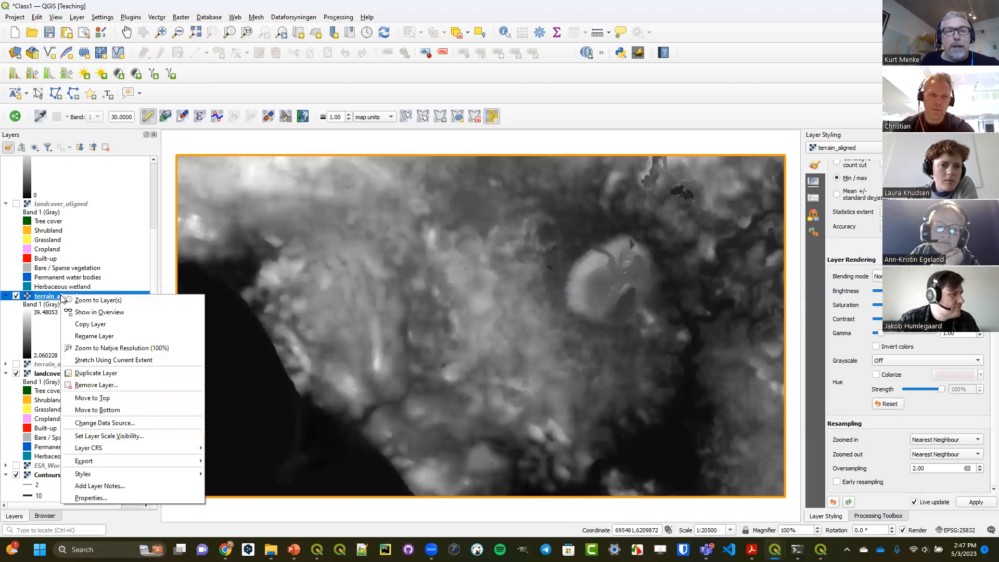
click(94, 324)
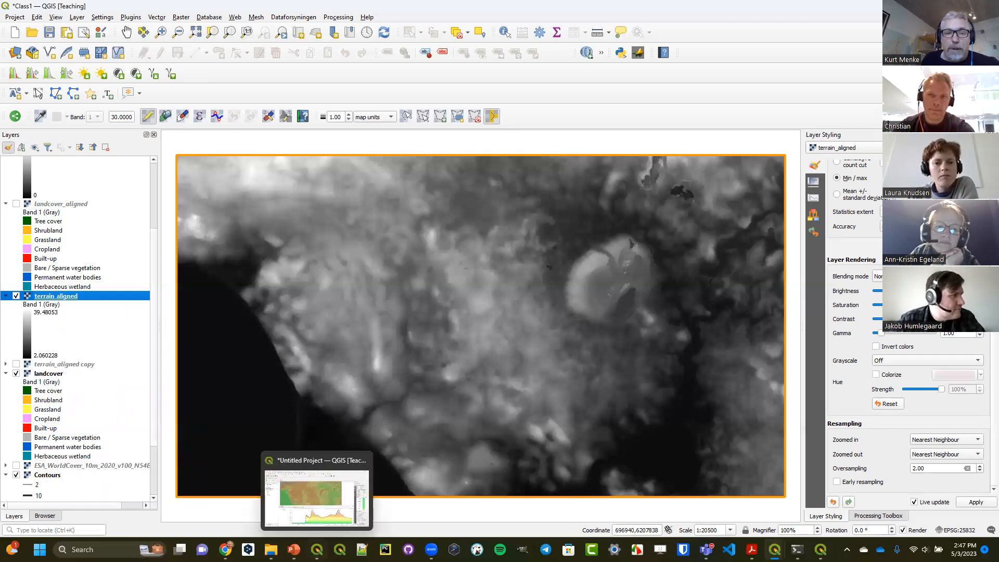
click(316, 550)
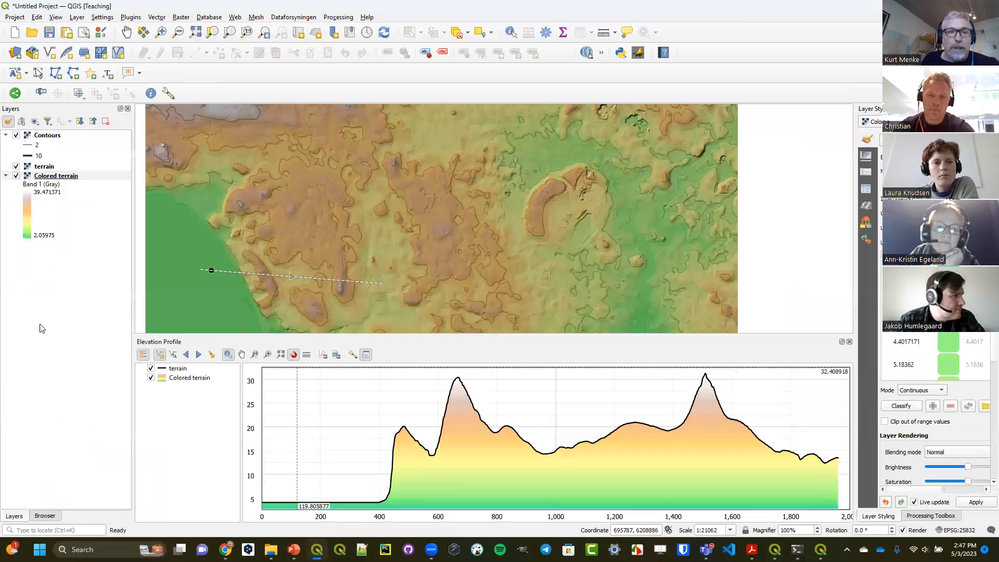
right_click(42, 328)
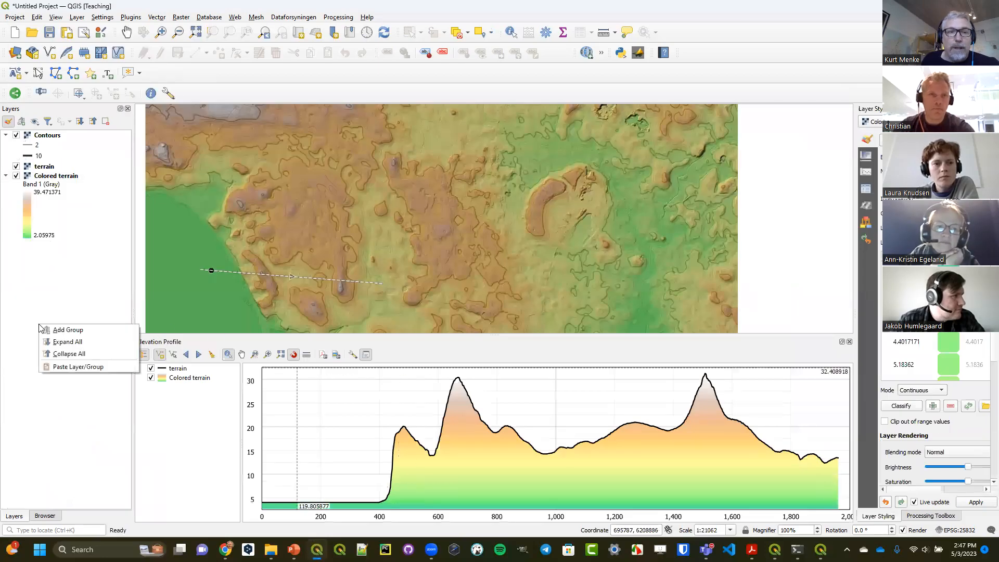
click(67, 368)
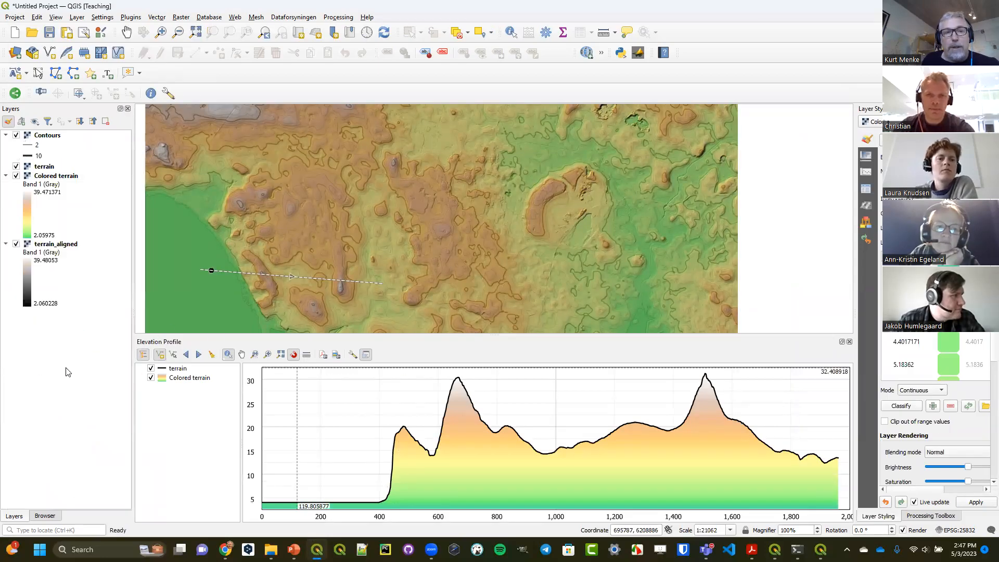
click(54, 246)
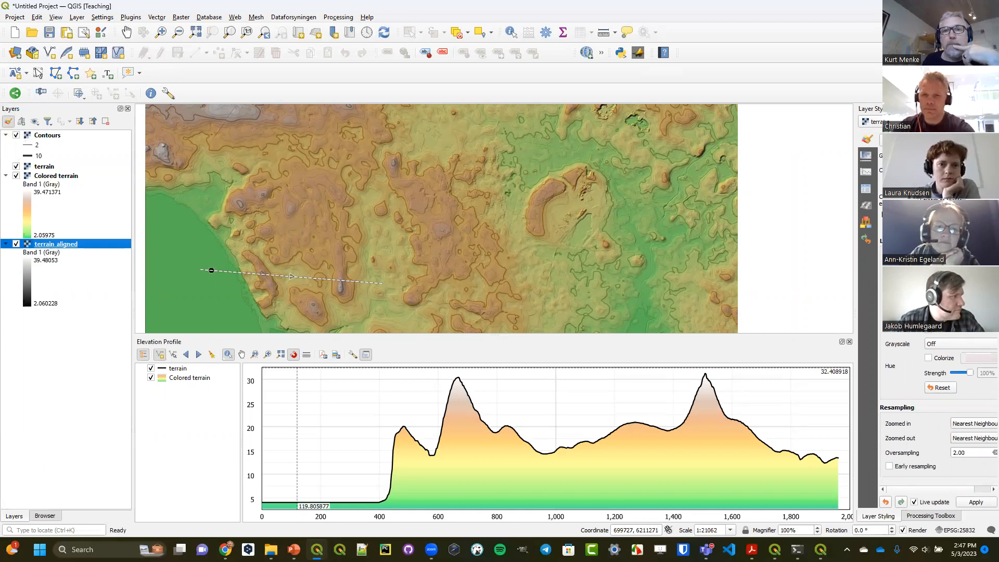
Review the available options for the pasted terrain_aligned layer without applying any, and return to the Class1 project
right_click(47, 244)
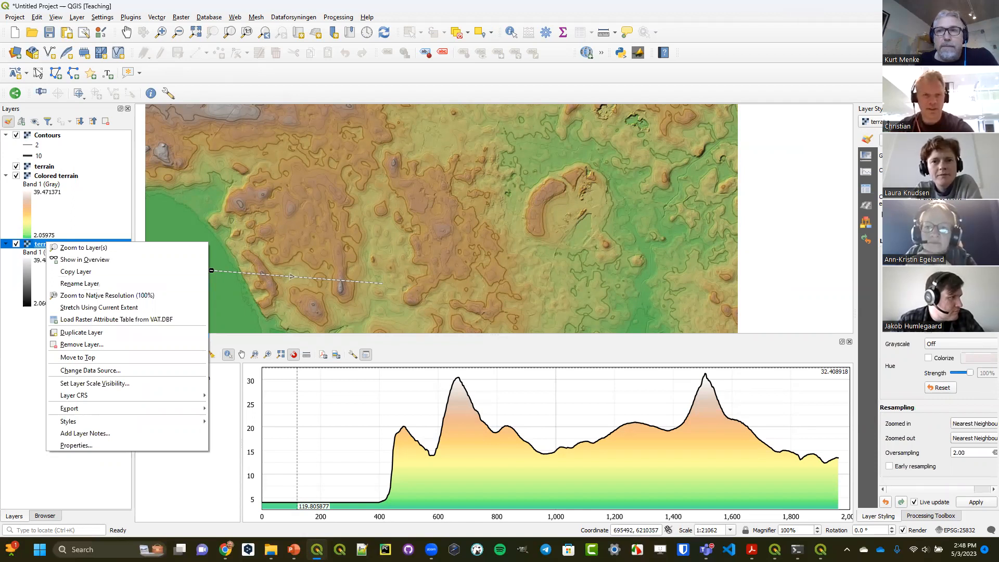
key(Escape)
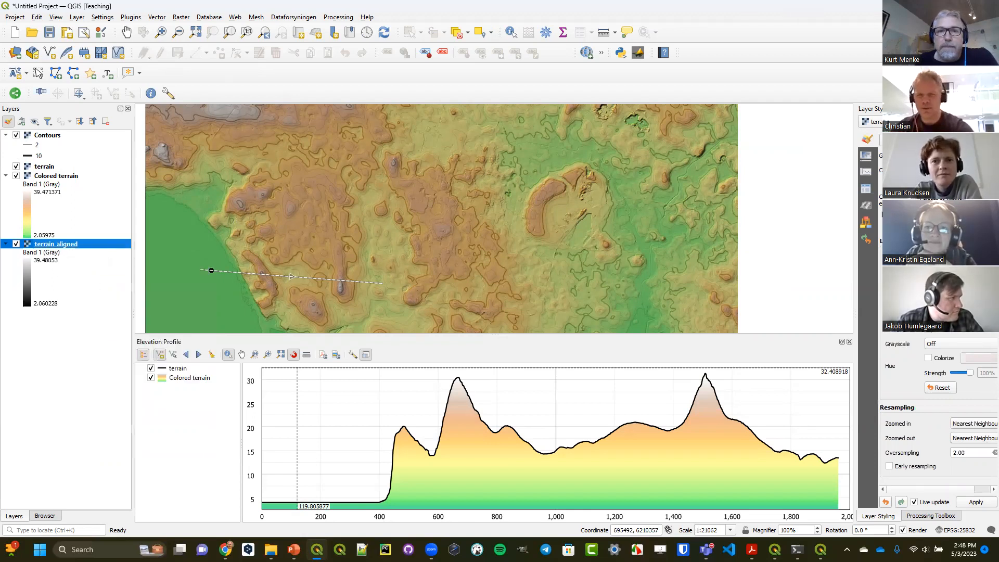
key(alt+Tab)
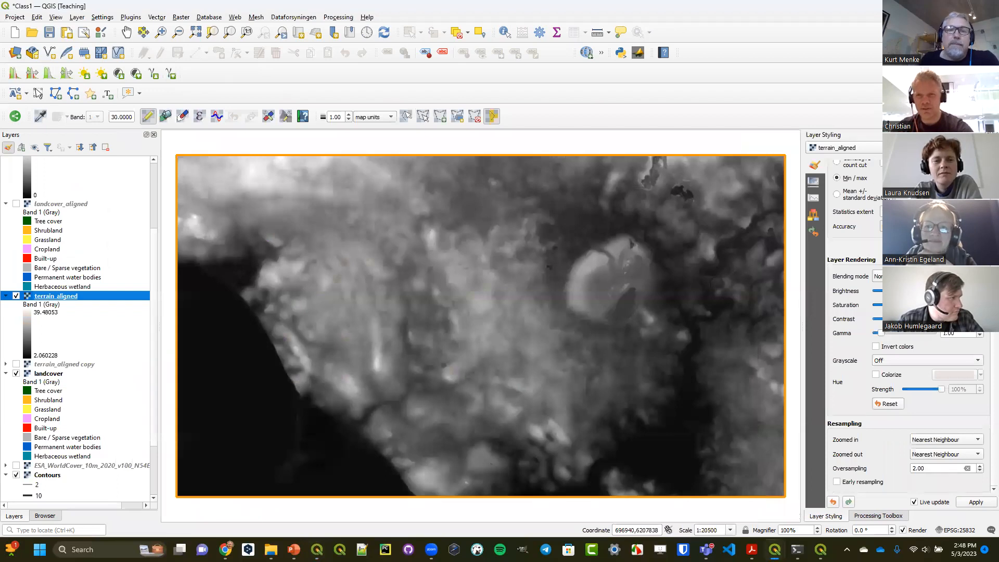